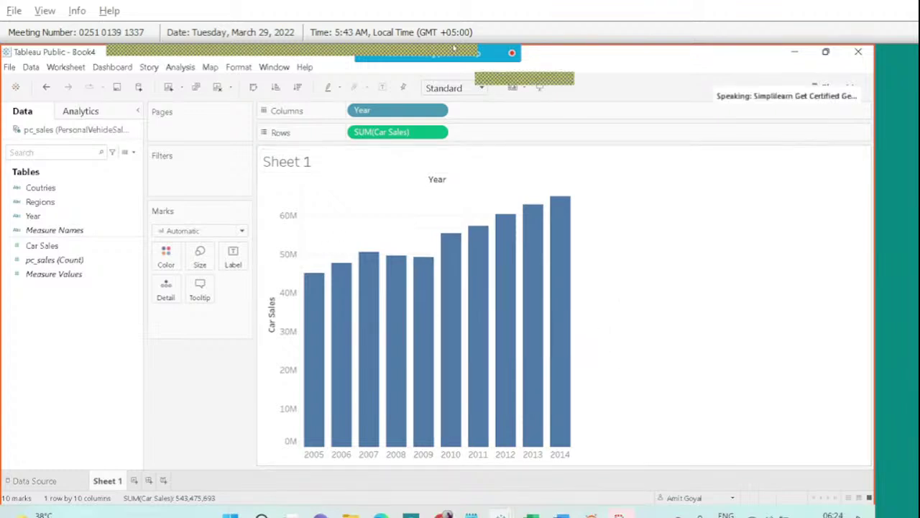
# - Read the latest messages in the meeting chat
pyautogui.moveTo(454, 48)
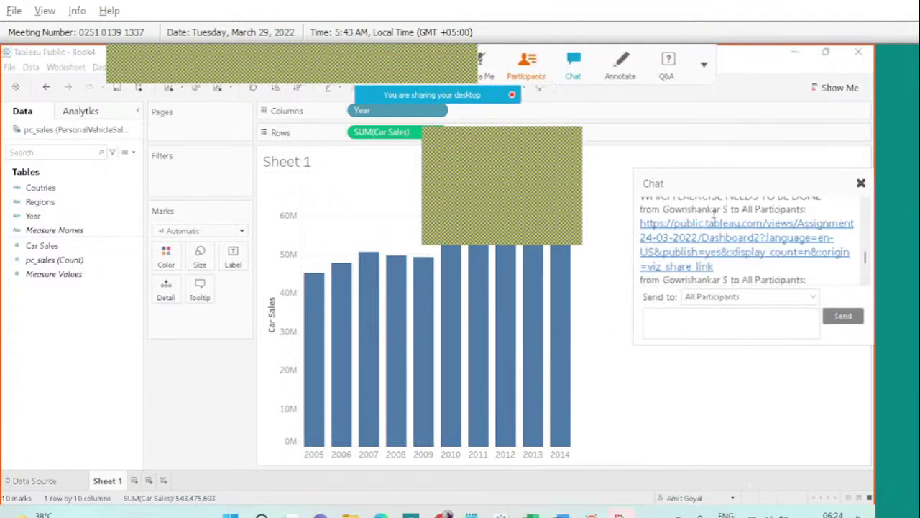
pyautogui.scroll(-2, 718, 225)
pyautogui.scroll(-2, 719, 225)
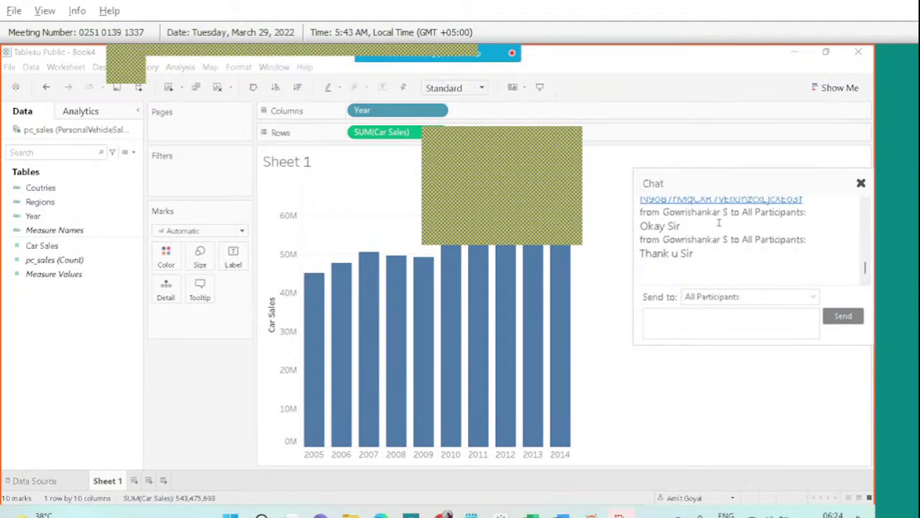
pyautogui.scroll(2, 719, 223)
pyautogui.scroll(-2, 719, 223)
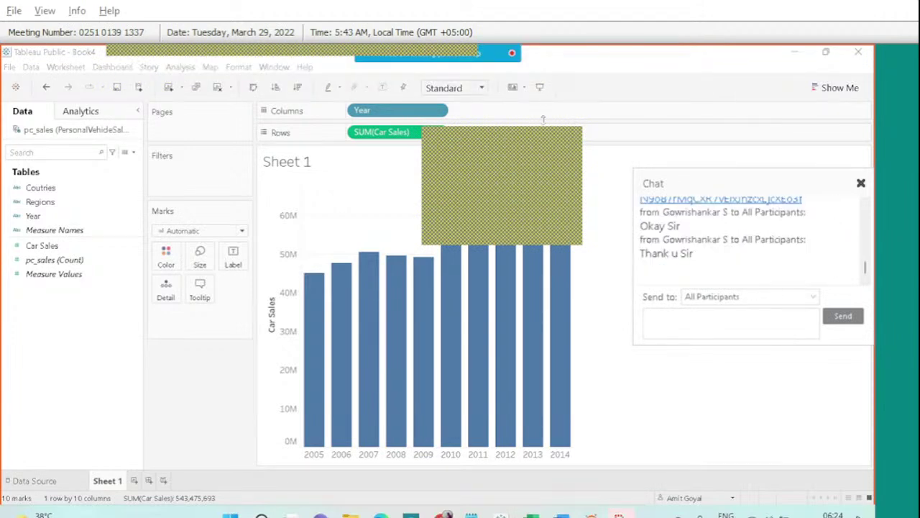
# - Switch to the Tableau workbook Book3, create a new workbook from it and maximize the new window
pyautogui.moveTo(446, 515)
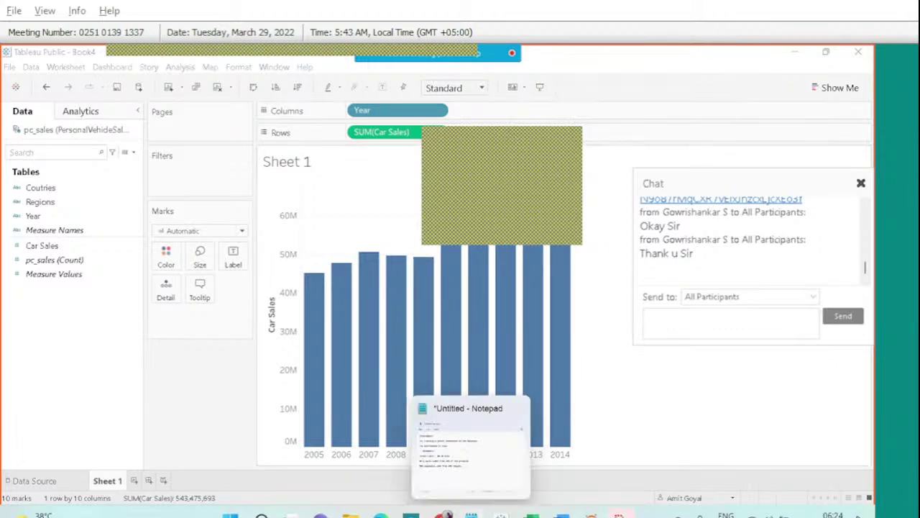
pyautogui.moveTo(532, 514)
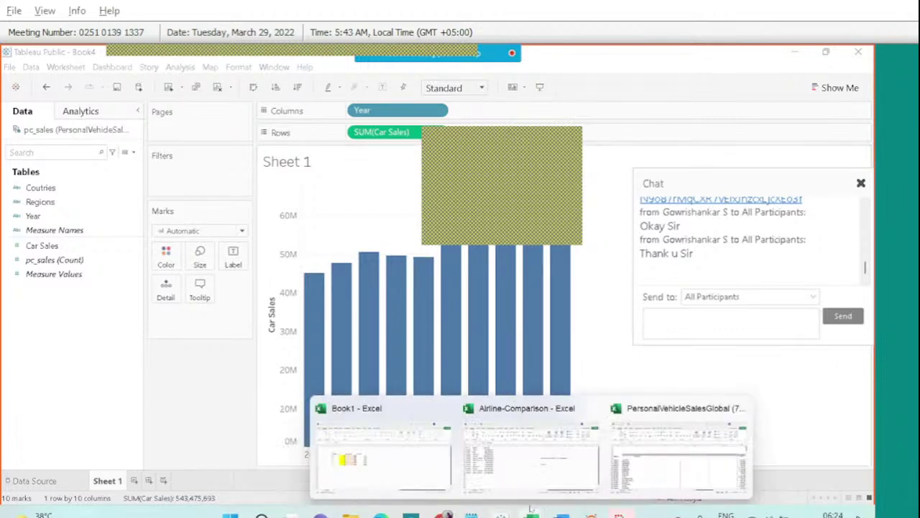
pyautogui.moveTo(501, 515)
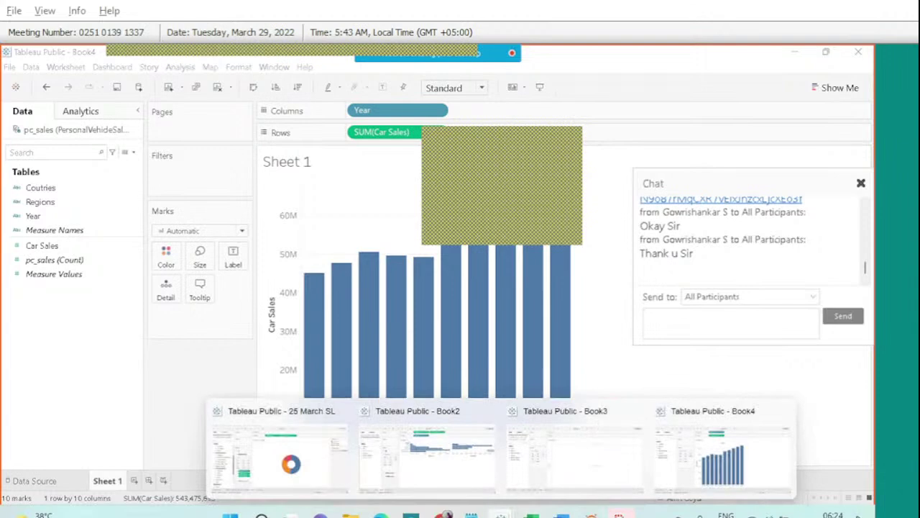
pyautogui.click(589, 470)
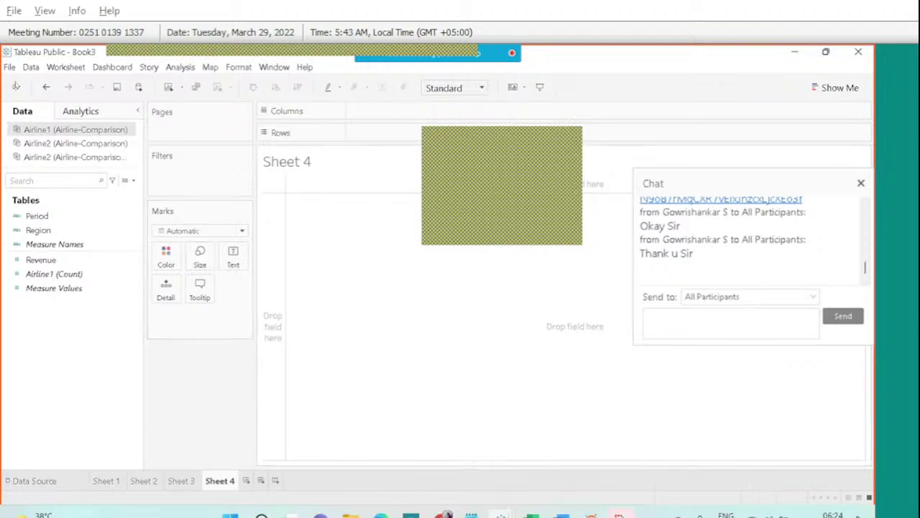
pyautogui.click(7, 67)
pyautogui.click(22, 85)
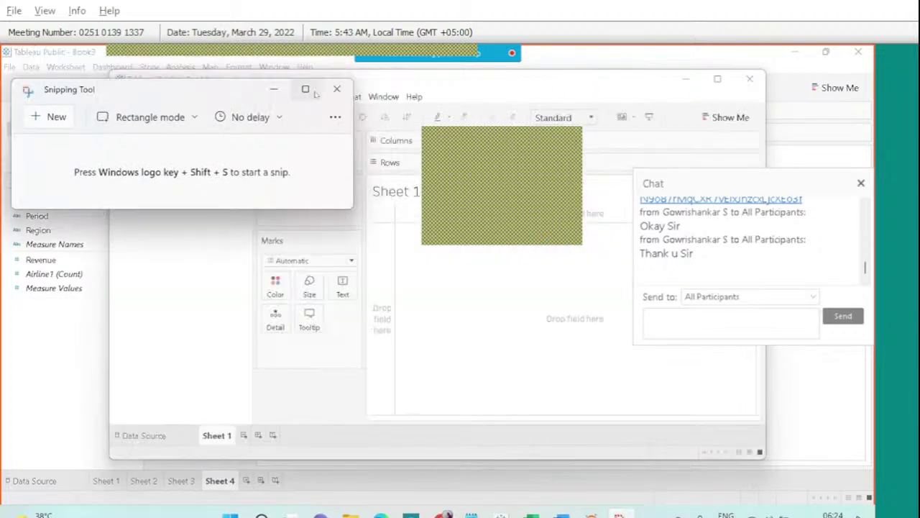
pyautogui.click(331, 88)
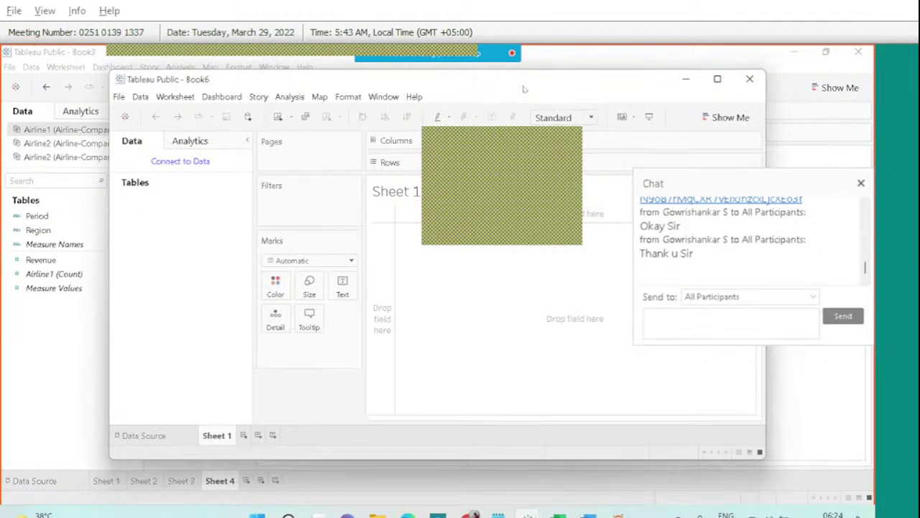
pyautogui.click(717, 79)
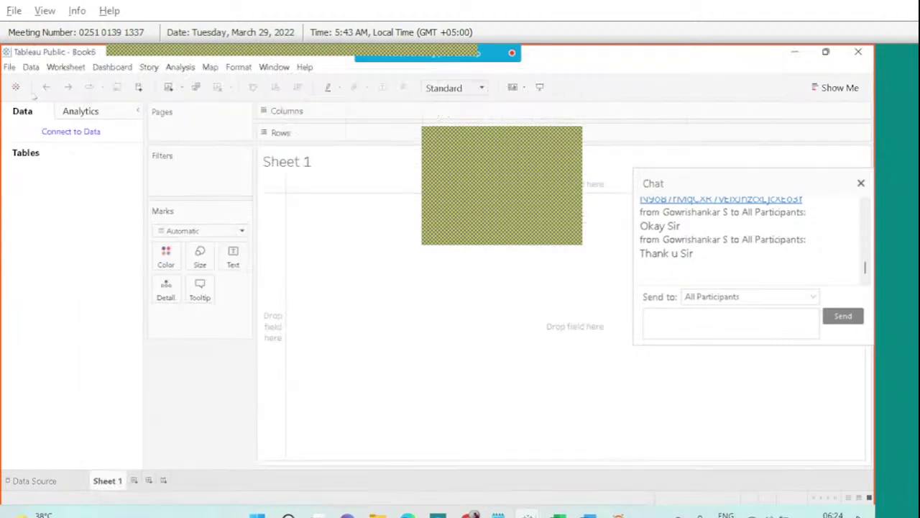
# - Connect to the Excel file "sample data Ex1 (1)" and add its Sheet1 table to the data source
pyautogui.click(72, 134)
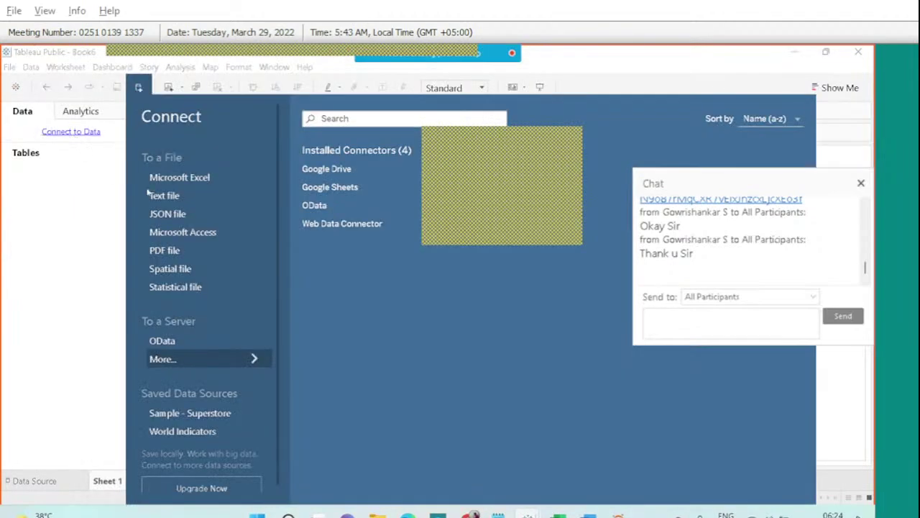
pyautogui.click(194, 182)
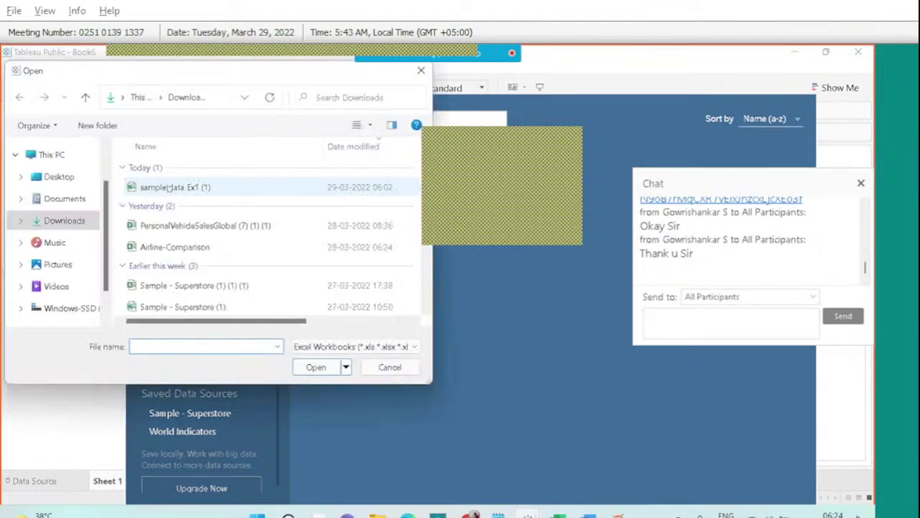
pyautogui.click(168, 187)
pyautogui.click(312, 366)
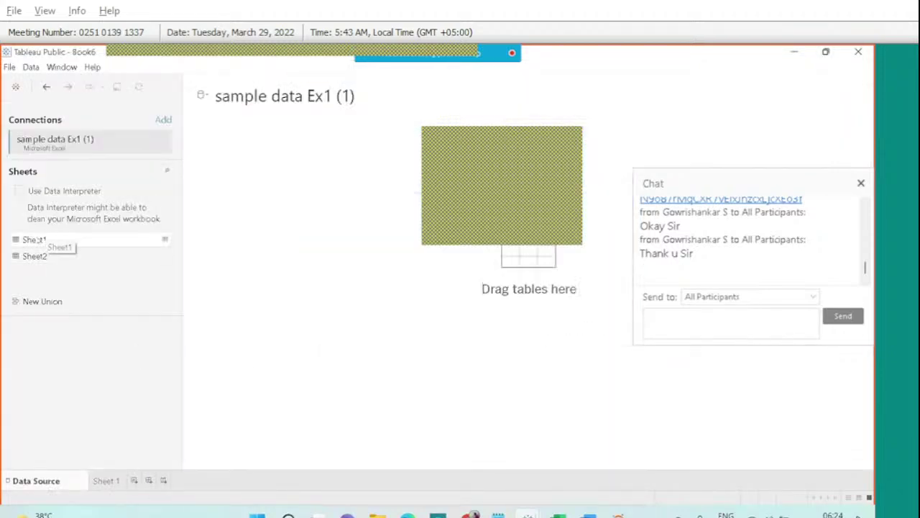
pyautogui.moveTo(36, 240); pyautogui.dragTo(233, 260)
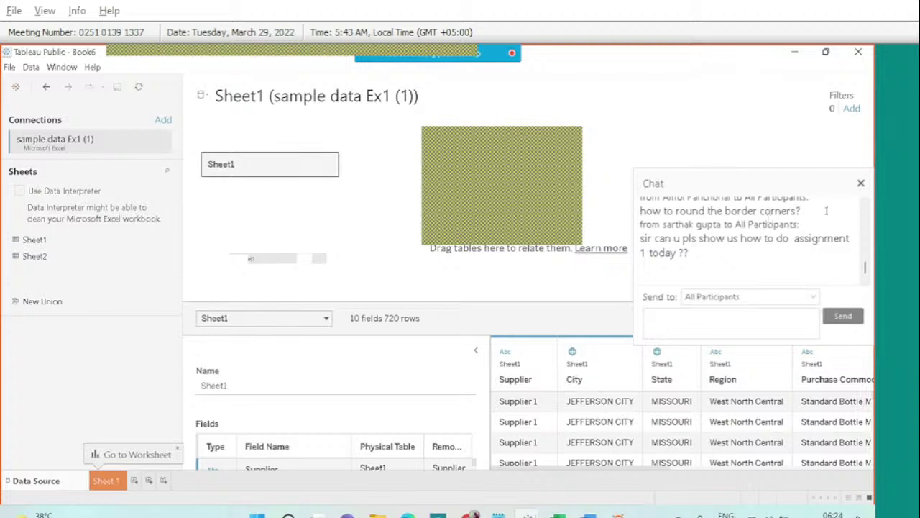
# - Close the meeting chat and review the task list on the PowerPoint Exercise slide before returning to the Tableau workbook Book6
pyautogui.click(861, 182)
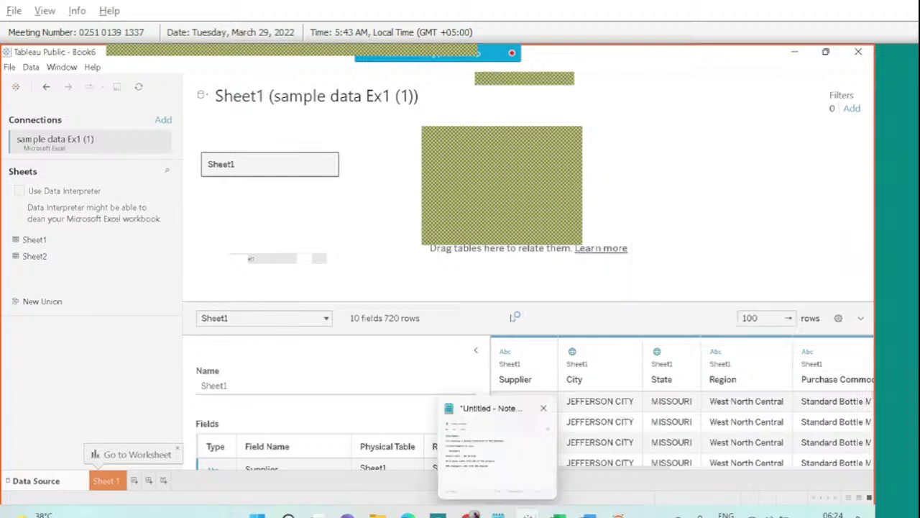
pyautogui.moveTo(471, 512)
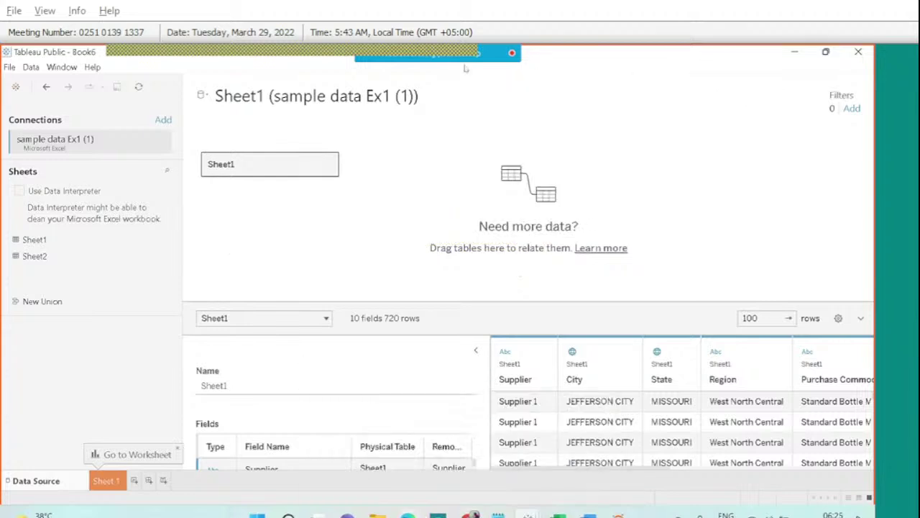
pyautogui.moveTo(331, 72)
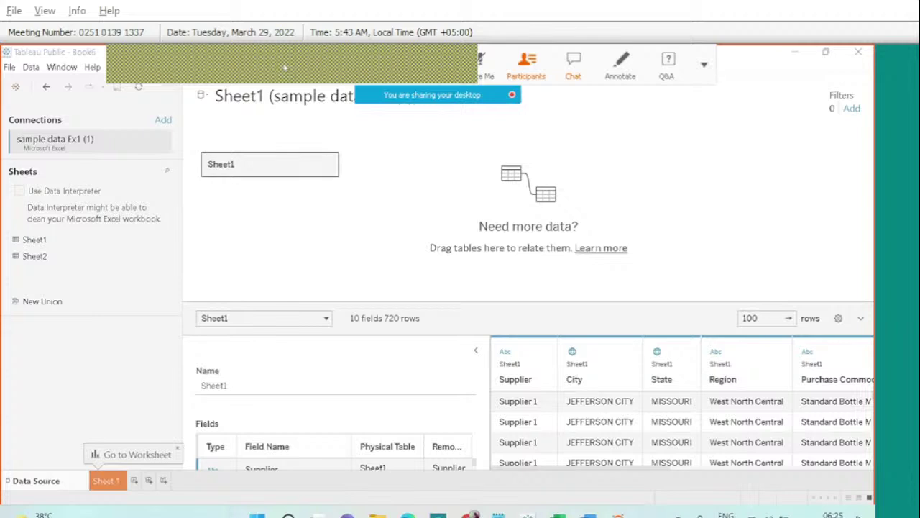
pyautogui.hotkey('alt', 'Tab')
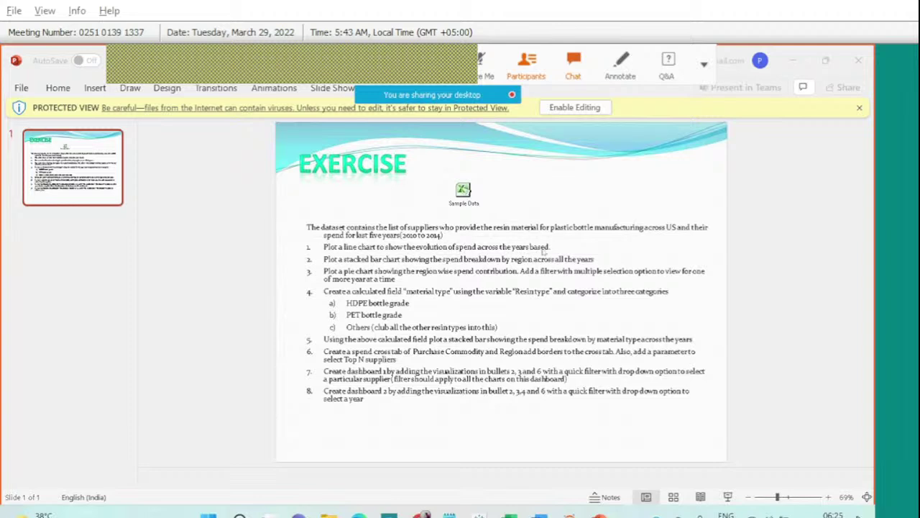
pyautogui.click(599, 515)
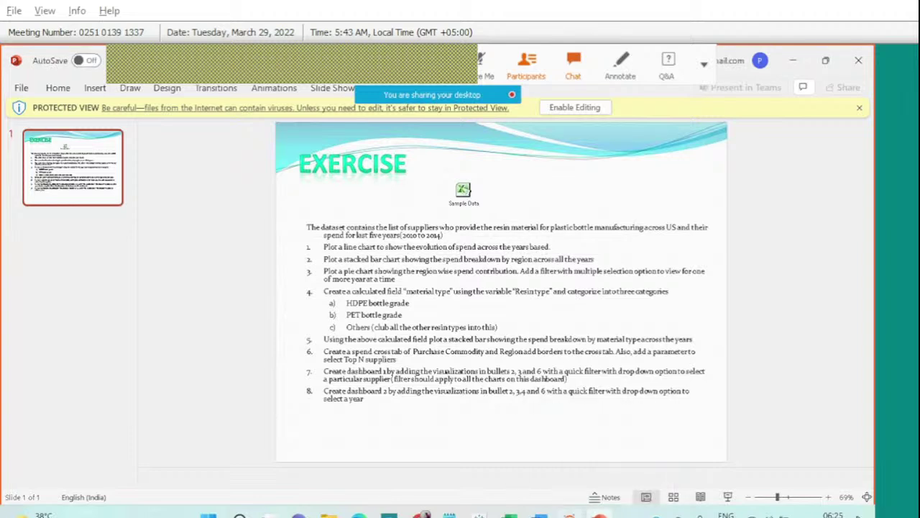
pyautogui.click(714, 463)
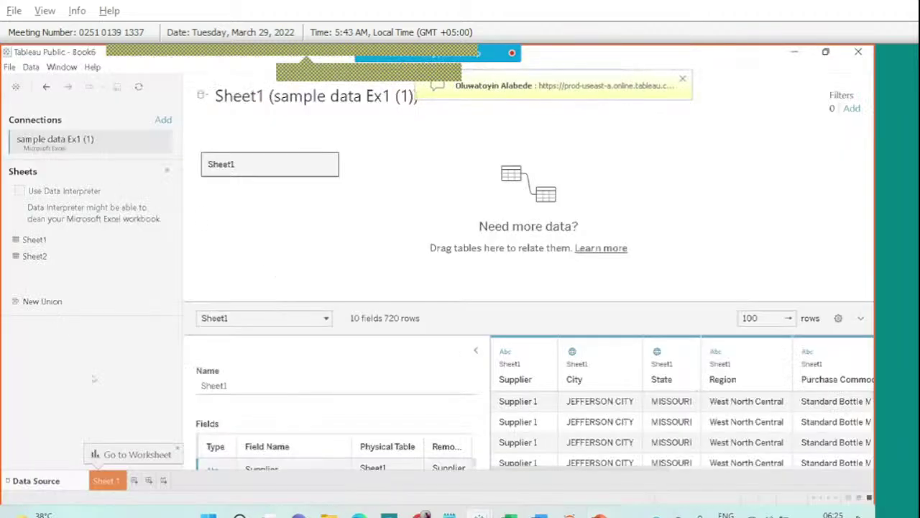
# - Open the Sheet 1 worksheet and circle the Year field with the meeting's annotation pen, closing the annotation tools when done
pyautogui.click(110, 479)
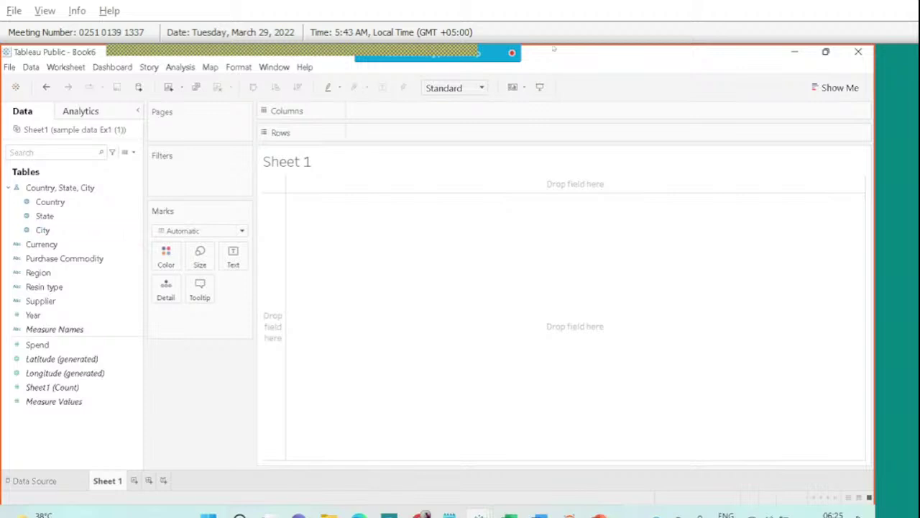
pyautogui.moveTo(575, 59)
pyautogui.click(620, 65)
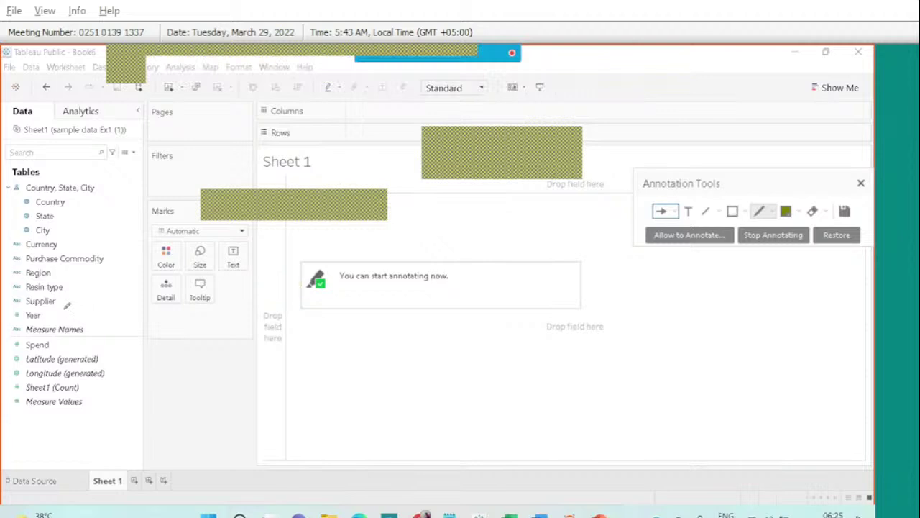
pyautogui.moveTo(54, 301)
pyautogui.mouseDown()
pyautogui.moveTo(9, 313)
pyautogui.moveTo(45, 322)
pyautogui.moveTo(61, 297)
pyautogui.mouseUp()
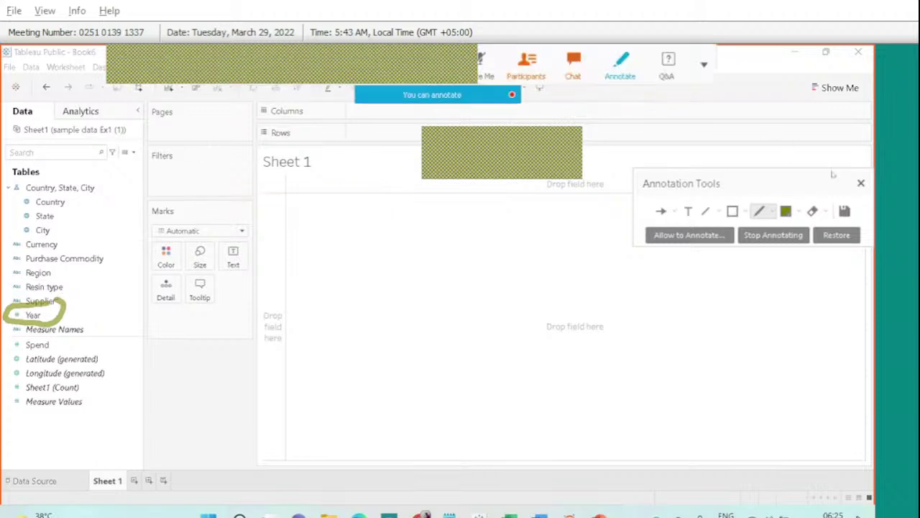
pyautogui.click(861, 183)
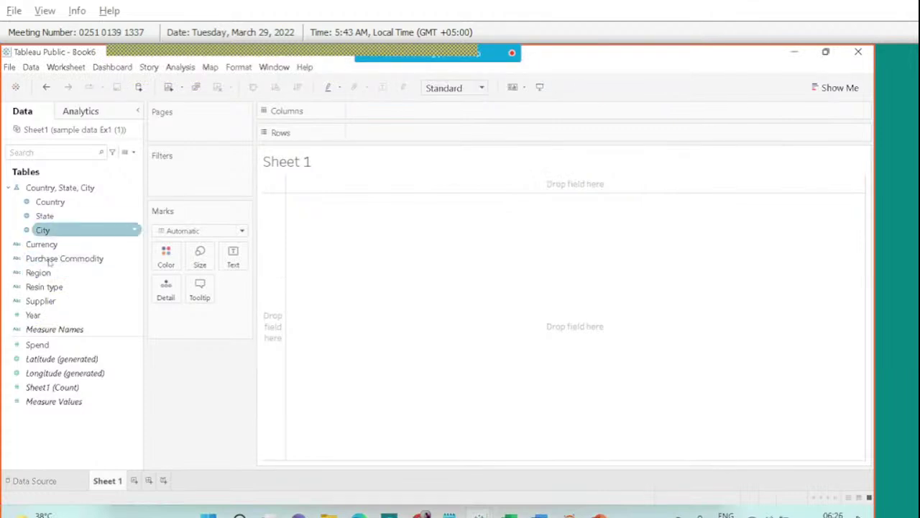
# - Place Year on Columns as a discrete field and the sum of Spend on Rows
pyautogui.click(35, 316)
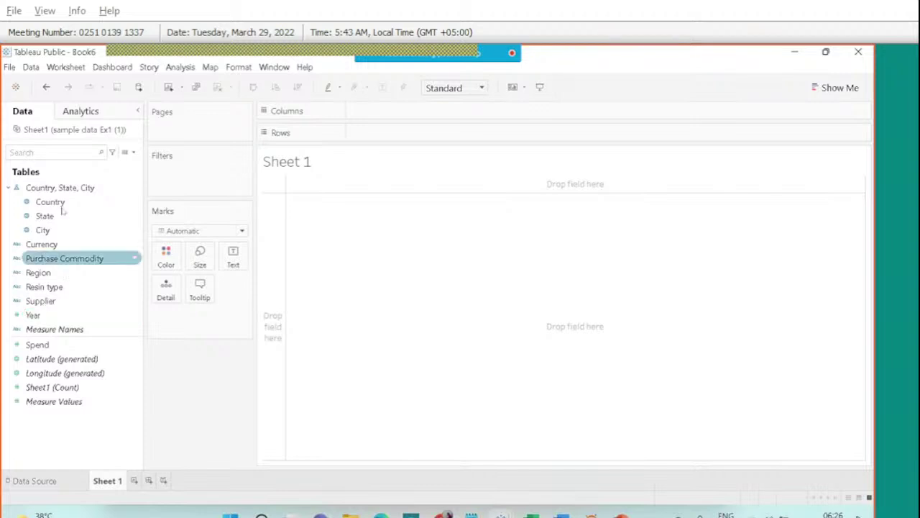
pyautogui.click(34, 316)
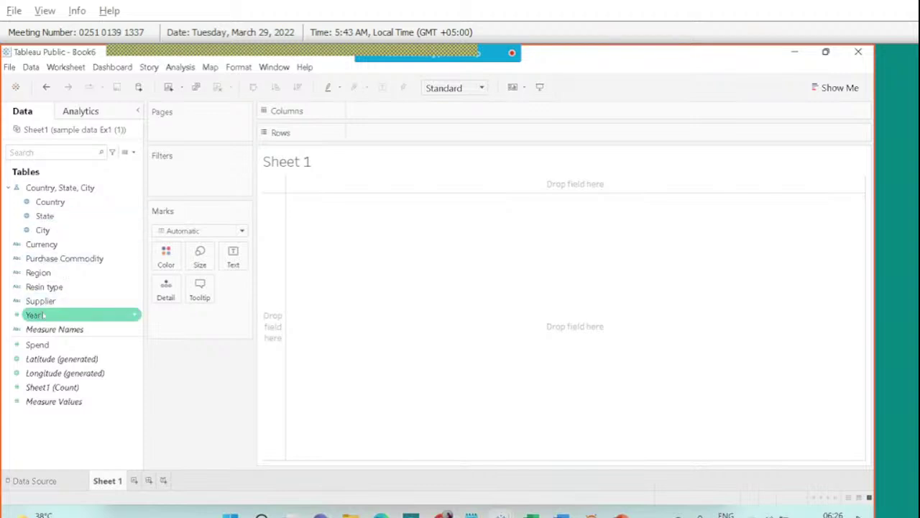
pyautogui.moveTo(45, 315); pyautogui.dragTo(395, 110)
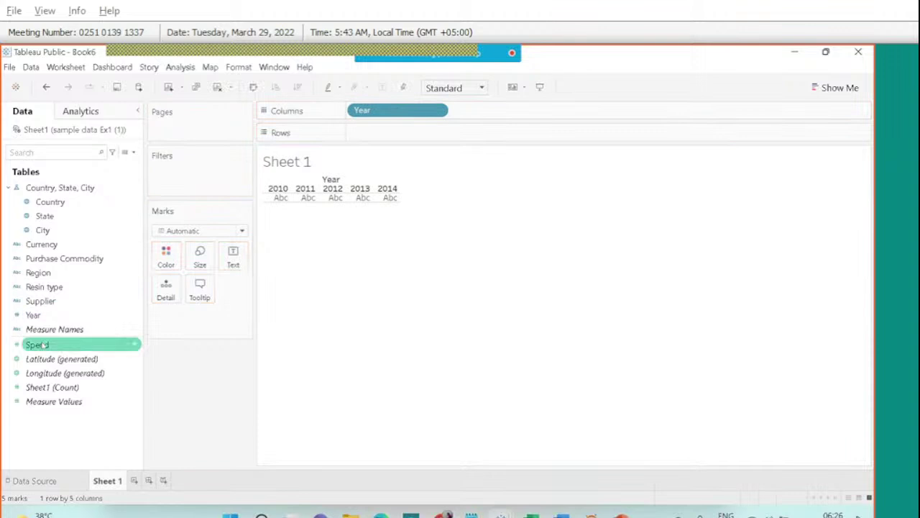
pyautogui.moveTo(43, 345); pyautogui.dragTo(396, 133)
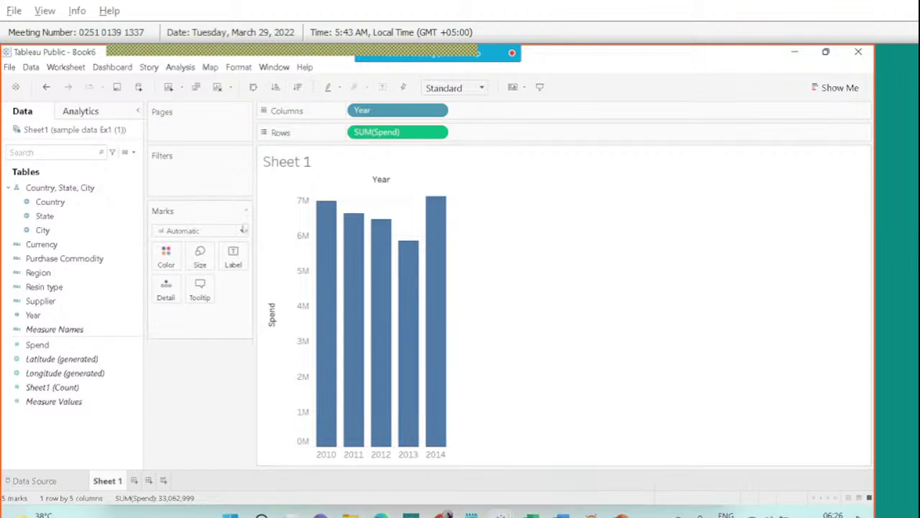
# - Change the chart's mark type to Line and fit it to Entire View
pyautogui.click(244, 230)
pyautogui.click(184, 270)
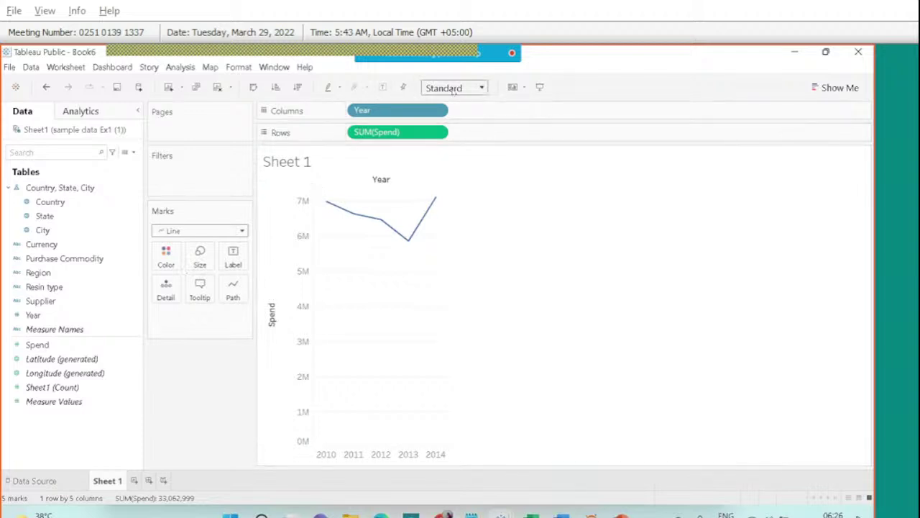
pyautogui.click(454, 88)
pyautogui.click(446, 141)
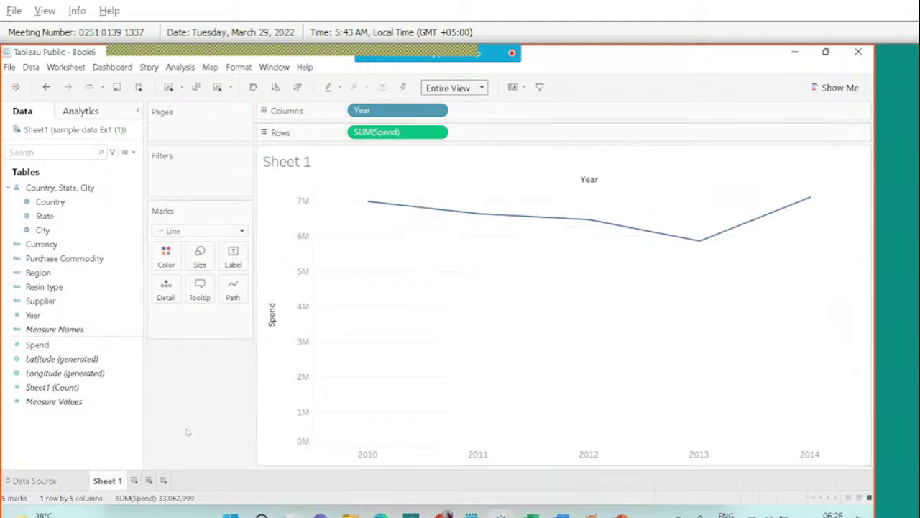
# - Add a second worksheet and check the next task on the PowerPoint Exercise slide before returning to the Tableau workbook Book6
pyautogui.click(133, 480)
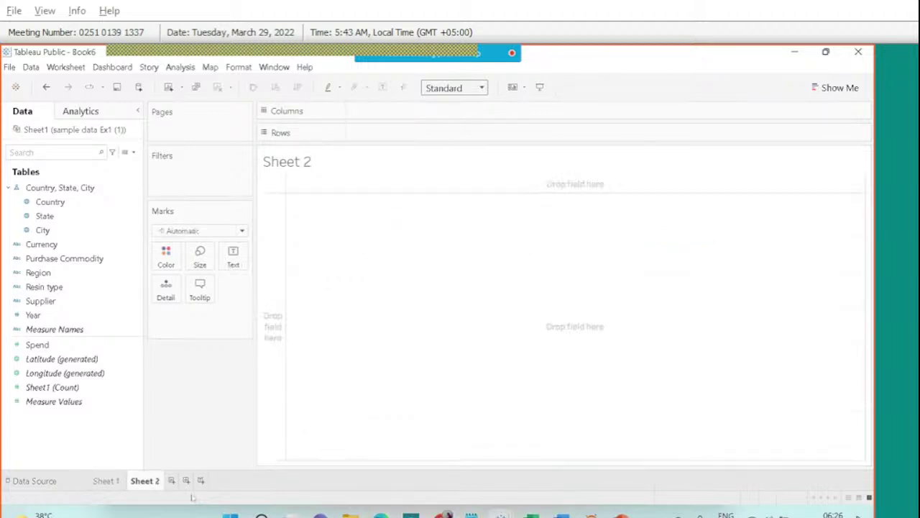
pyautogui.hotkey('alt', 'Tab')
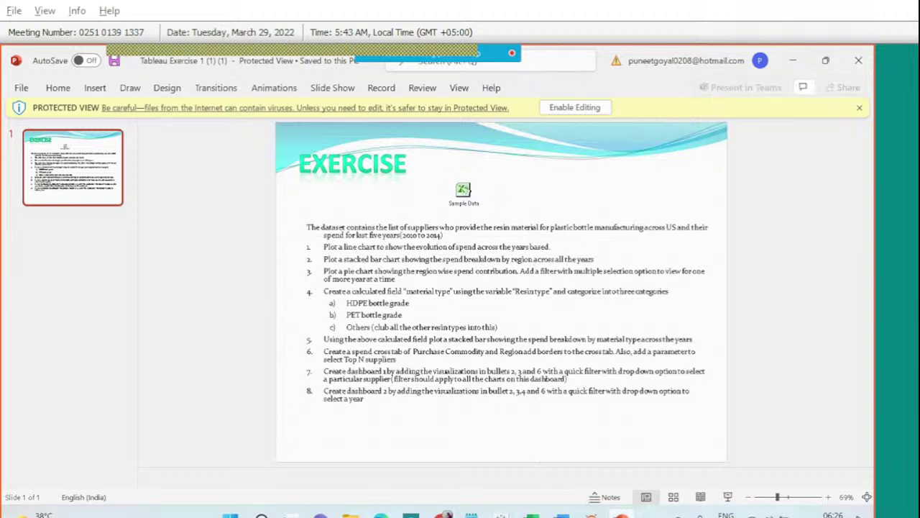
pyautogui.moveTo(501, 515)
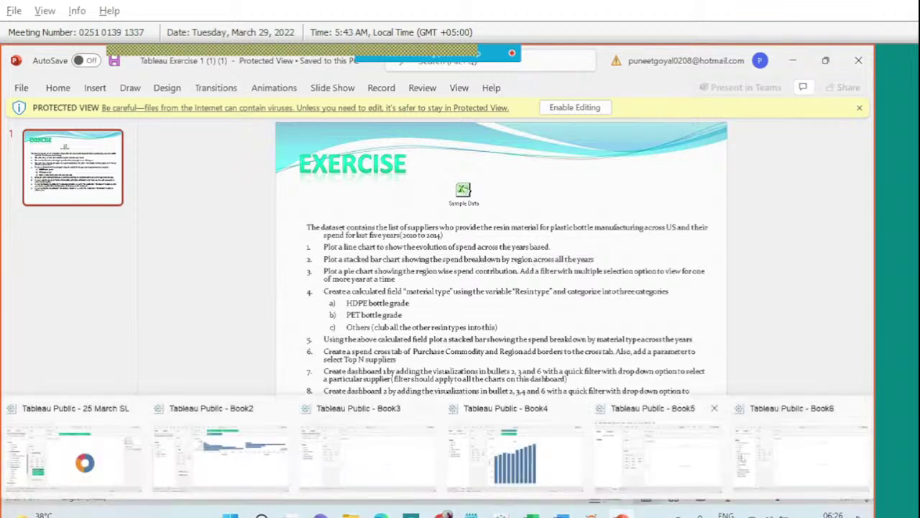
pyautogui.click(764, 459)
# - Build a stacked bar chart with Year on Columns, the sum of Spend on Rows and Region as the color
pyautogui.moveTo(46, 316); pyautogui.dragTo(371, 113)
pyautogui.moveTo(46, 345); pyautogui.dragTo(409, 140)
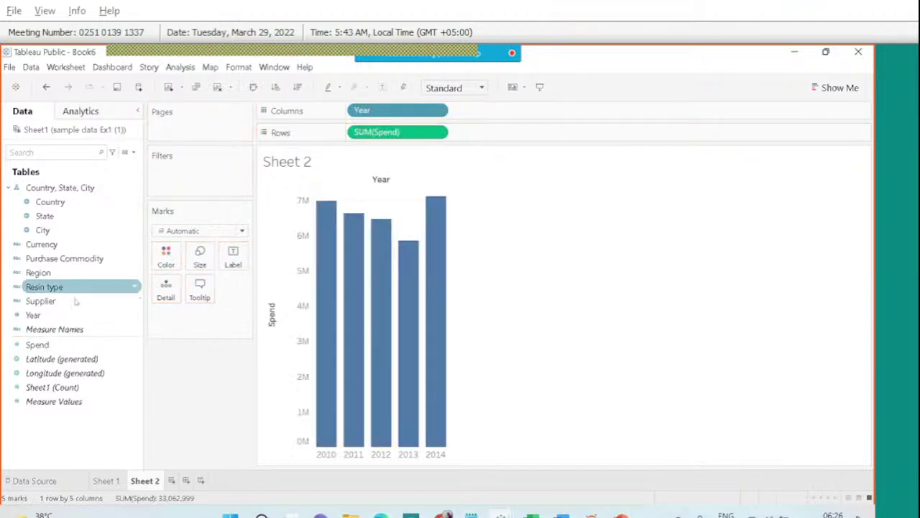
pyautogui.moveTo(43, 273); pyautogui.dragTo(165, 256)
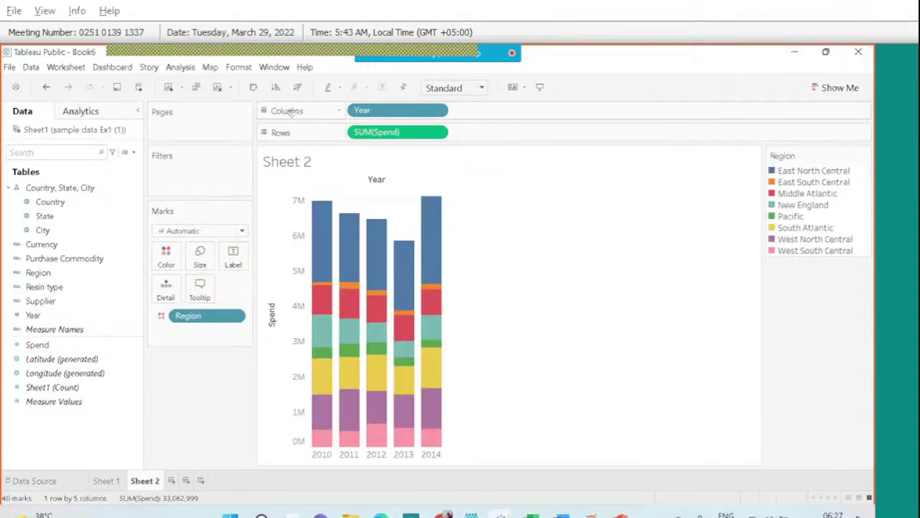
# - Fit the stacked bar chart of spend by year and region to Entire View
pyautogui.click(453, 88)
pyautogui.click(444, 141)
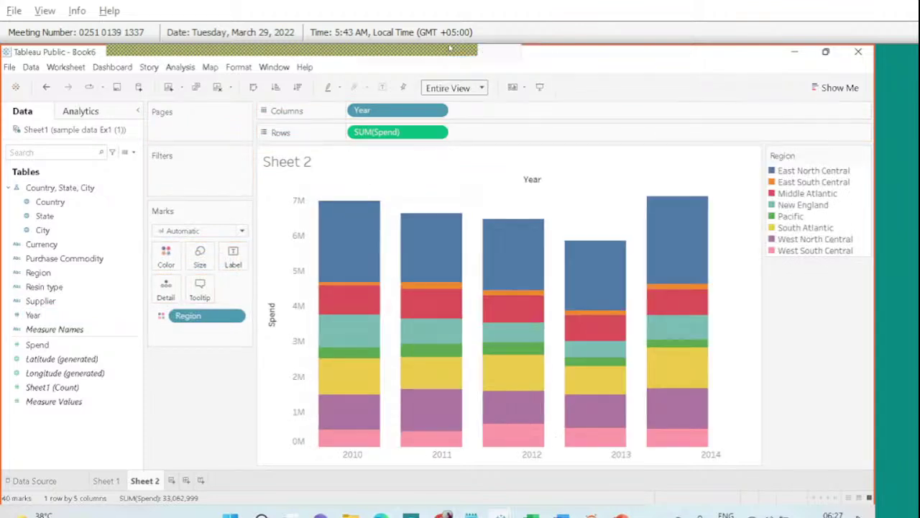
pyautogui.moveTo(482, 64)
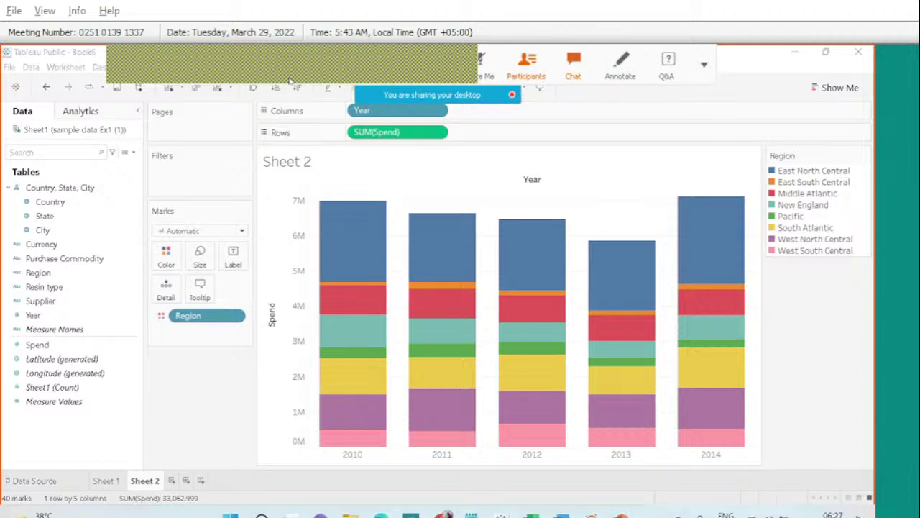
# - Check the next task on the PowerPoint Exercise slide and add a third worksheet in the Tableau workbook Book6
pyautogui.hotkey('alt', 'Tab')
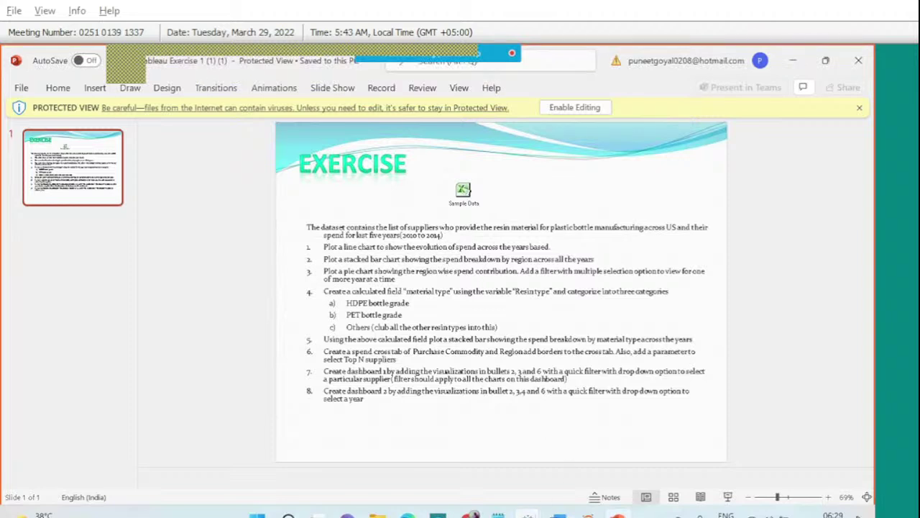
pyautogui.moveTo(529, 515)
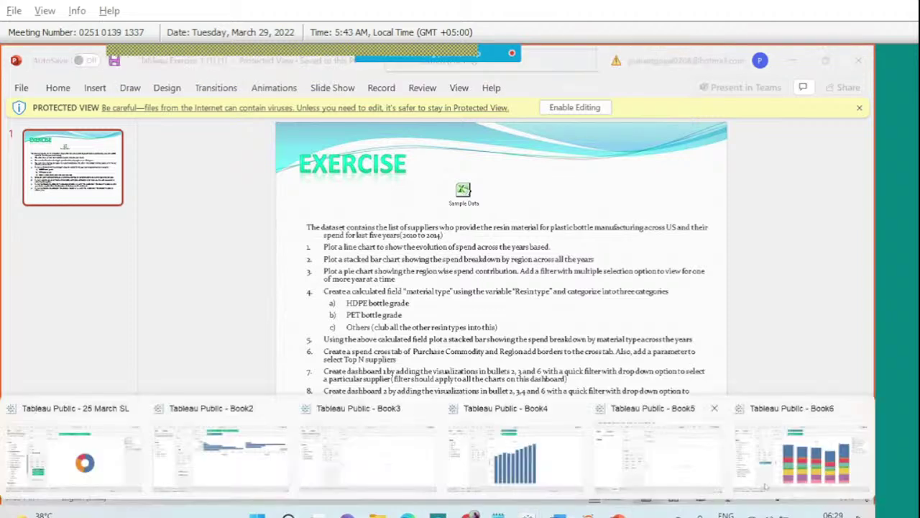
pyautogui.click(766, 487)
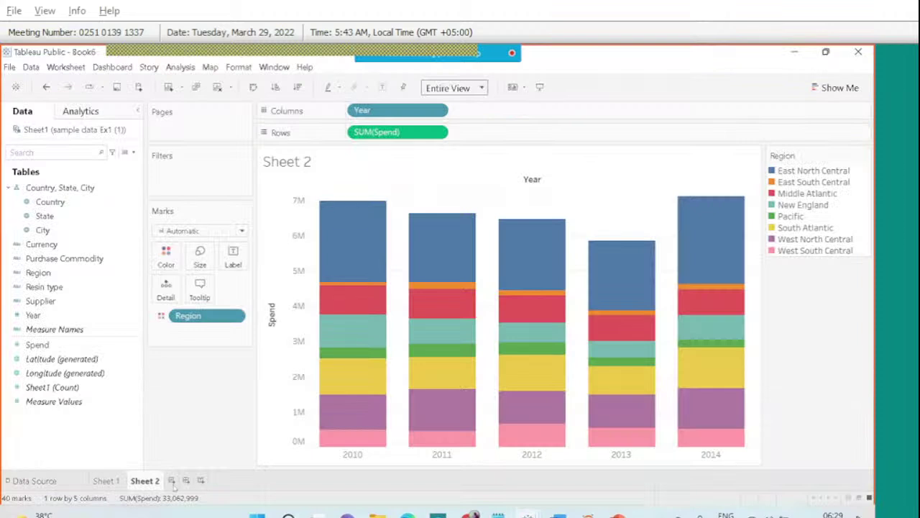
pyautogui.click(172, 480)
# - Build a pie chart of the sum of Spend by Region and fit it to Entire View
pyautogui.moveTo(47, 281); pyautogui.dragTo(386, 113)
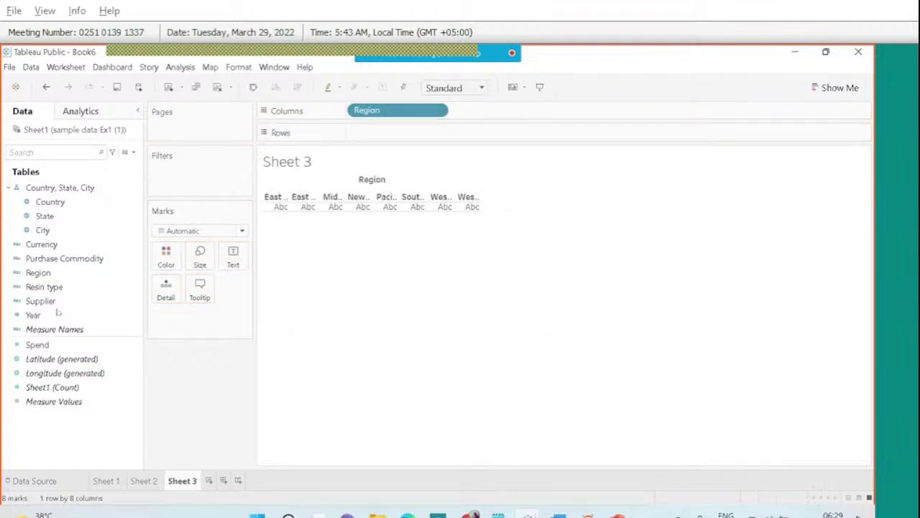
pyautogui.moveTo(32, 350); pyautogui.dragTo(396, 131)
pyautogui.click(830, 88)
pyautogui.click(847, 160)
pyautogui.click(453, 87)
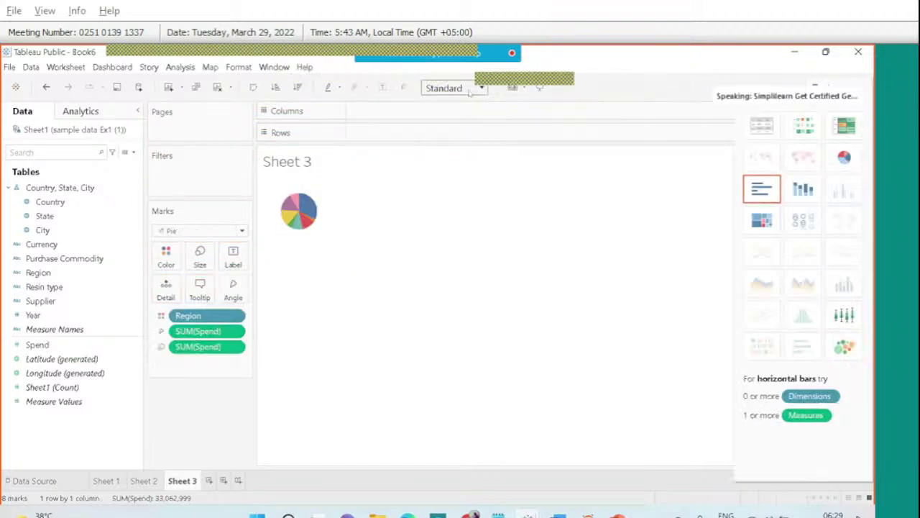
pyautogui.click(446, 141)
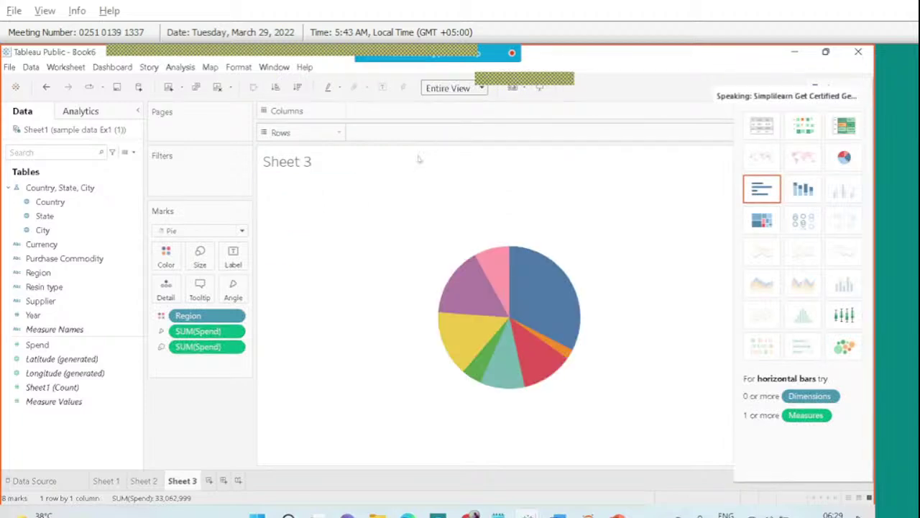
pyautogui.click(822, 88)
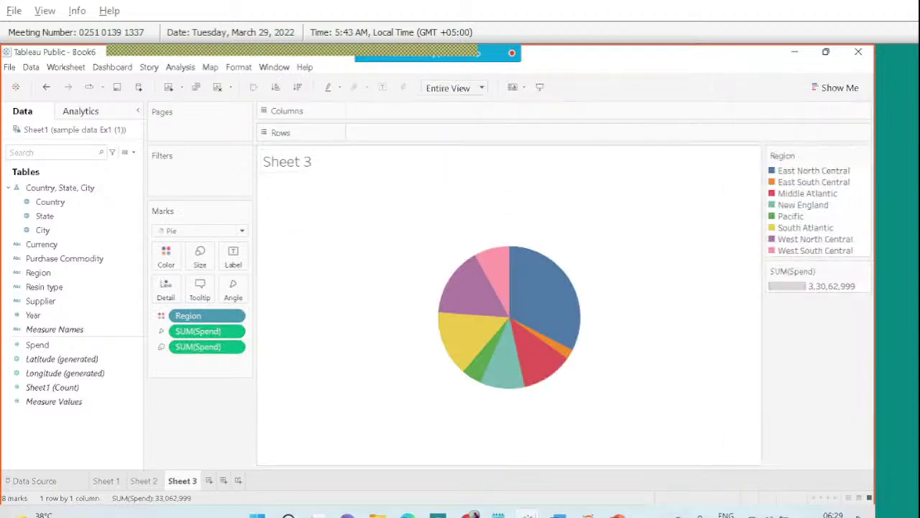
# - Add a Year filter that uses all values to the pie chart and show its multiple-selection control beside the chart
pyautogui.moveTo(46, 308); pyautogui.dragTo(178, 191)
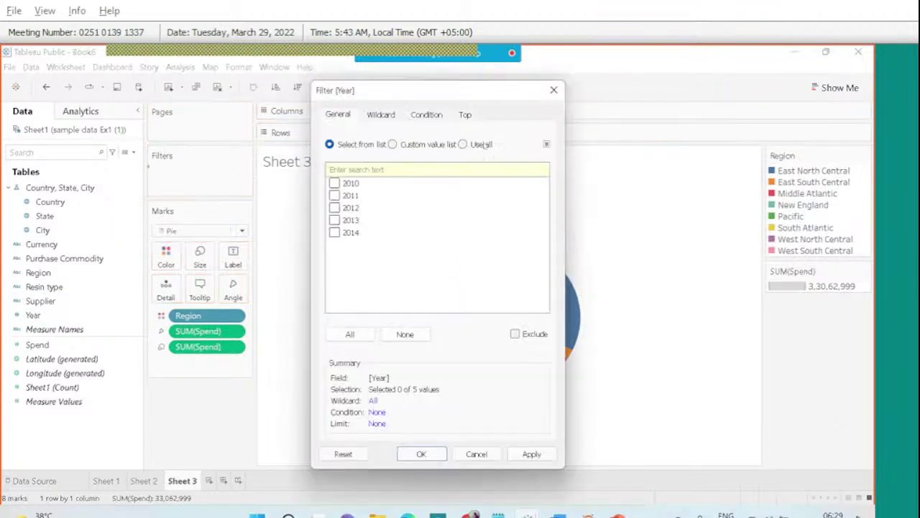
pyautogui.click(463, 139)
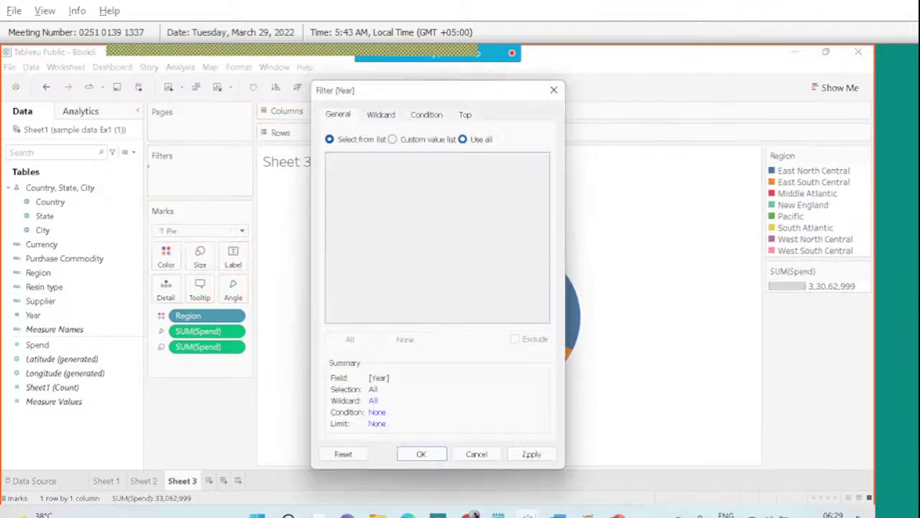
pyautogui.click(526, 454)
pyautogui.click(430, 456)
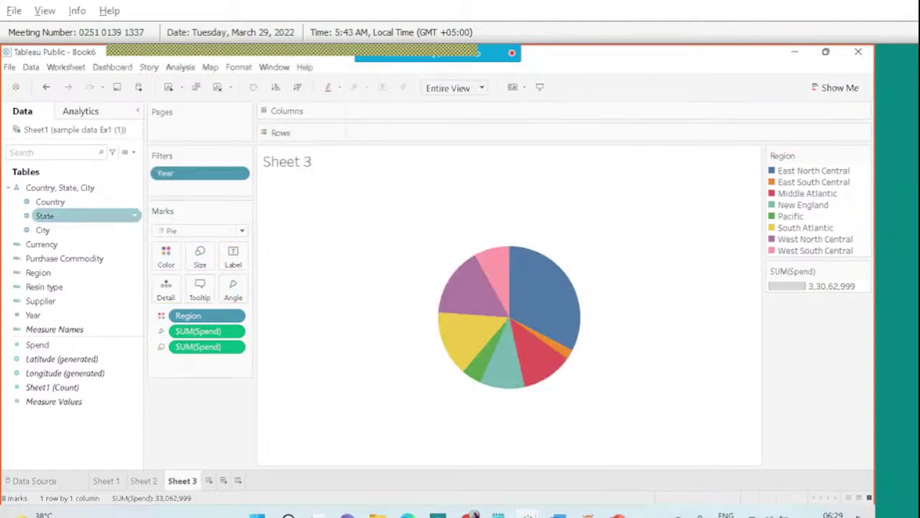
pyautogui.rightClick(190, 181)
pyautogui.click(212, 202)
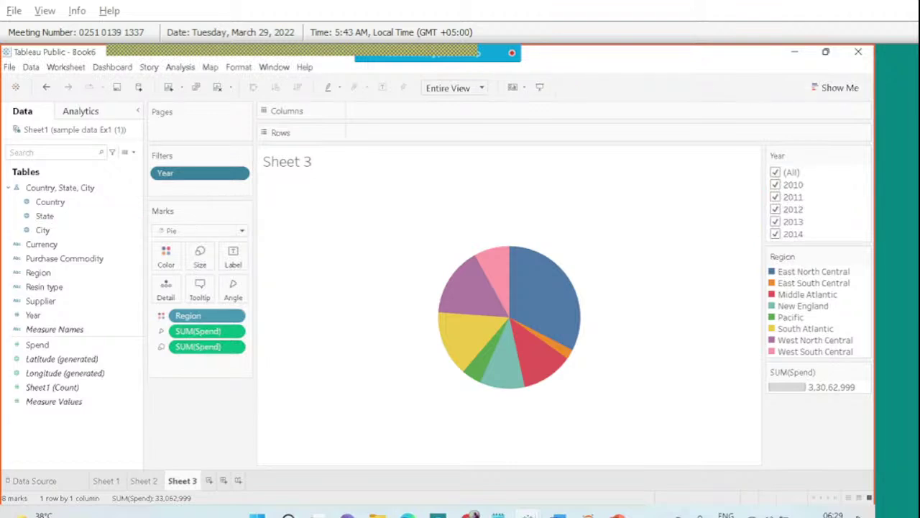
pyautogui.click(4, 362)
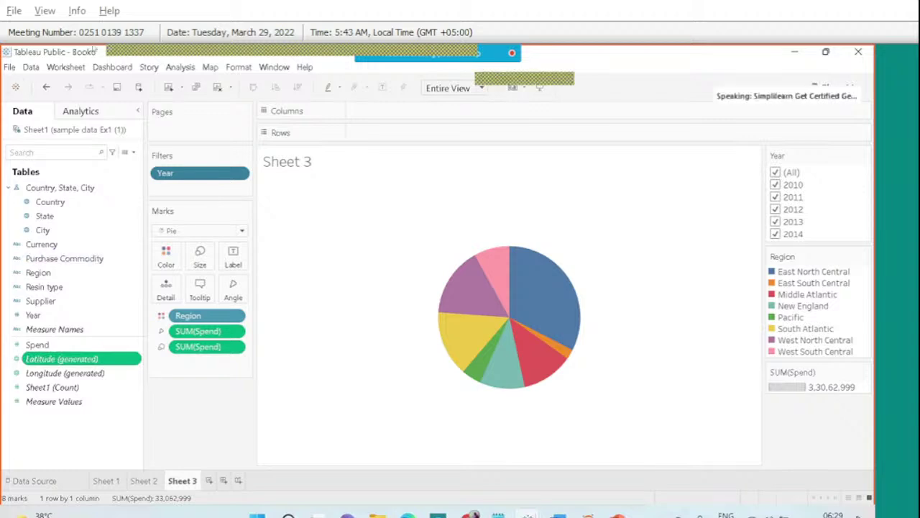
# - Read the participants' questions in the meeting chat and close it
pyautogui.moveTo(431, 49)
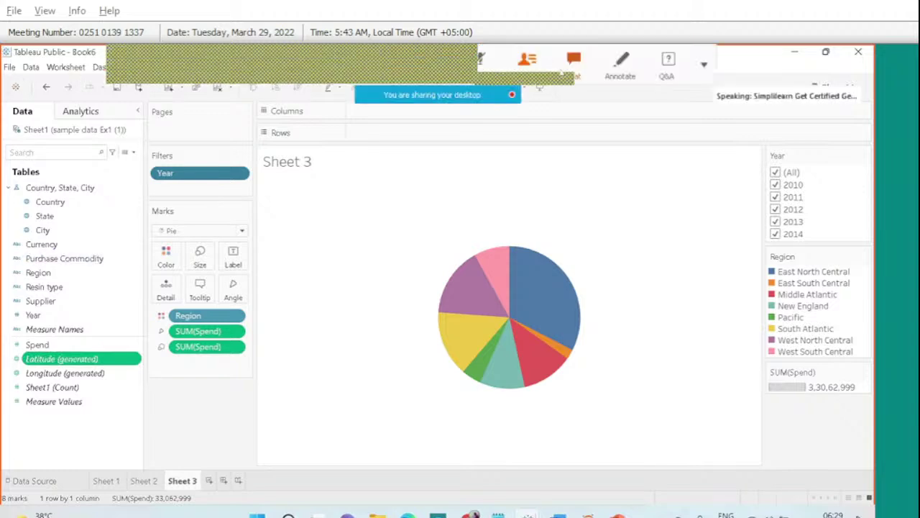
pyautogui.click(572, 69)
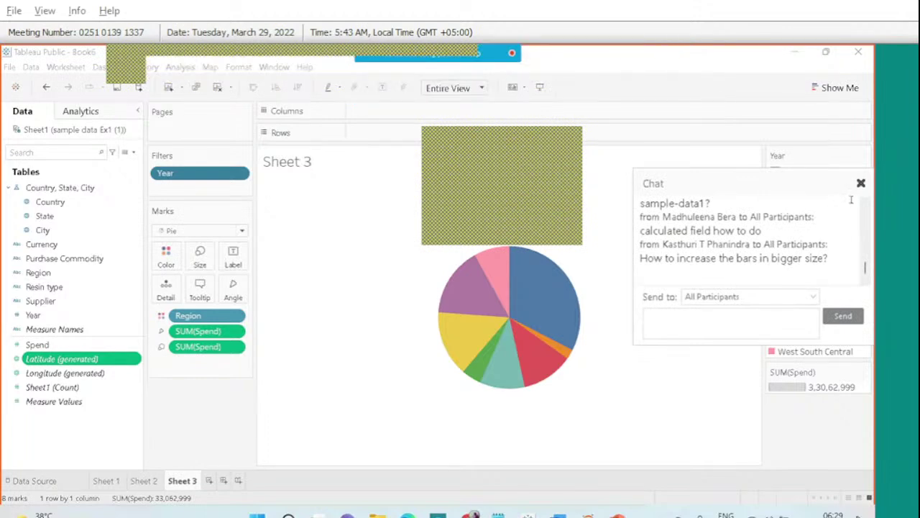
pyautogui.click(861, 184)
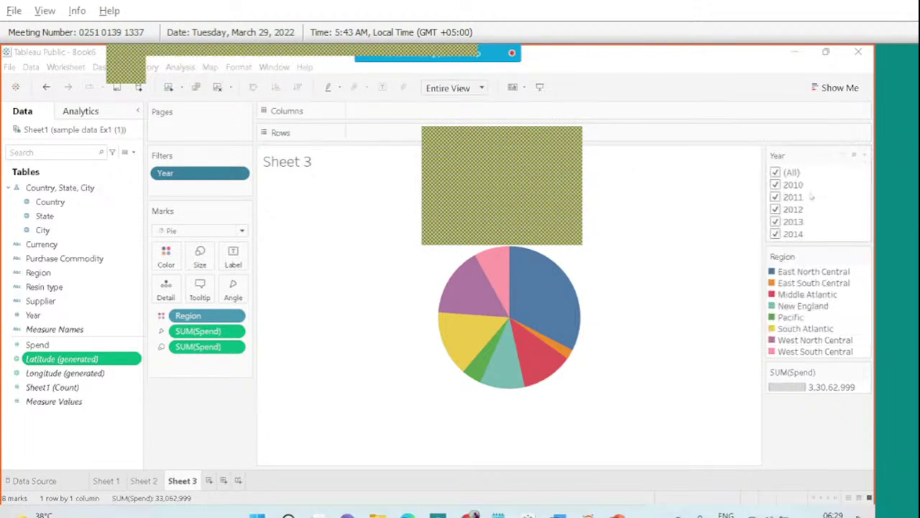
# - Widen the bars of the stacked bar chart on Sheet 2 slightly by increasing the mark size
pyautogui.click(144, 481)
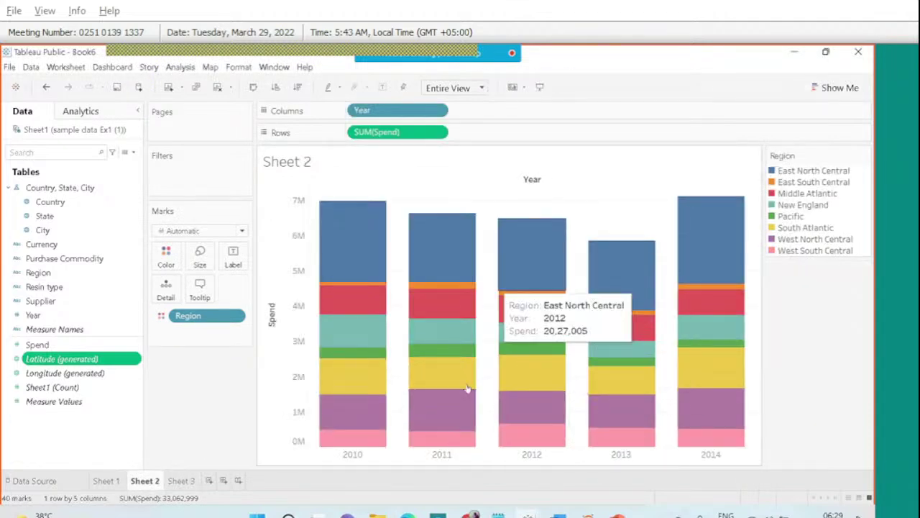
pyautogui.moveTo(435, 218)
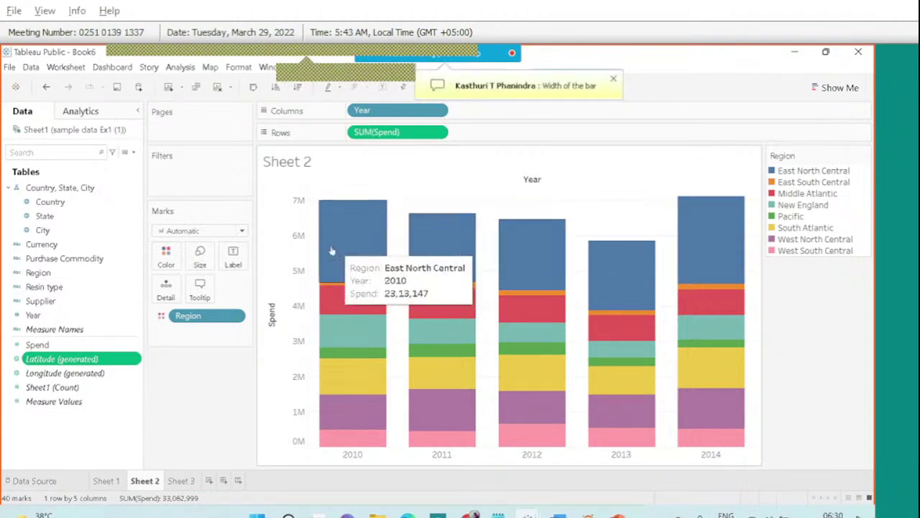
pyautogui.click(200, 256)
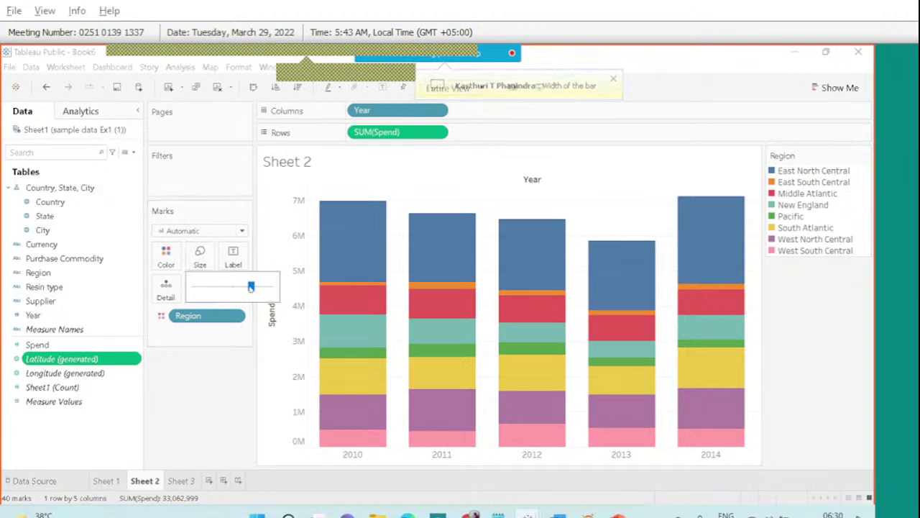
pyautogui.moveTo(244, 291); pyautogui.dragTo(259, 290)
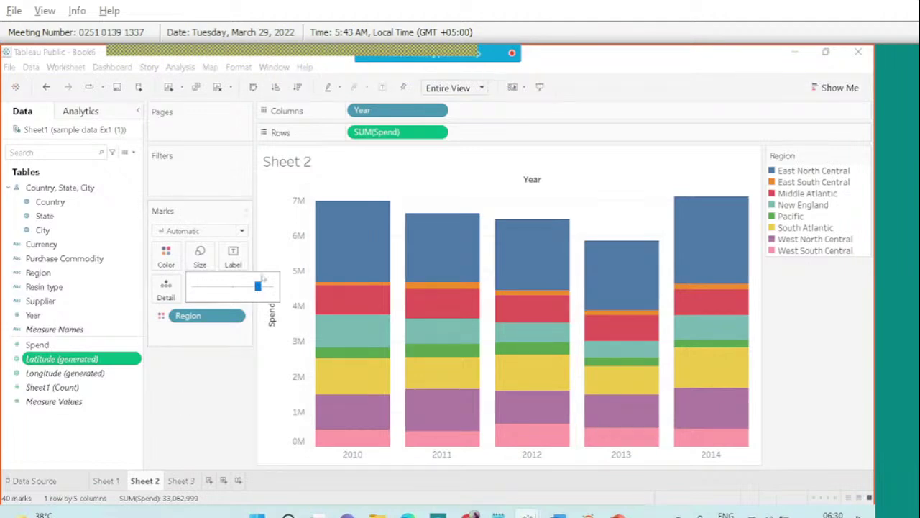
# - Check the meeting chat for replies, close it and add a fourth worksheet after Sheet 3
pyautogui.click(573, 62)
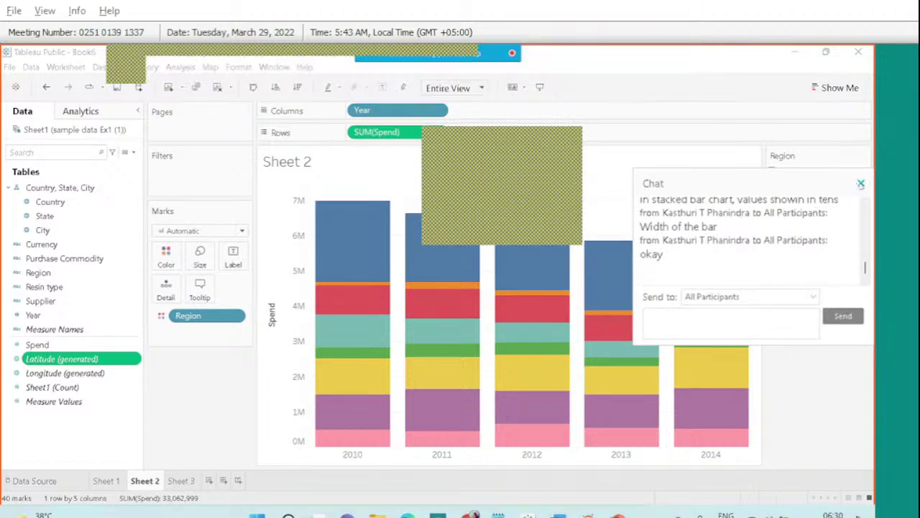
pyautogui.click(861, 182)
pyautogui.click(182, 480)
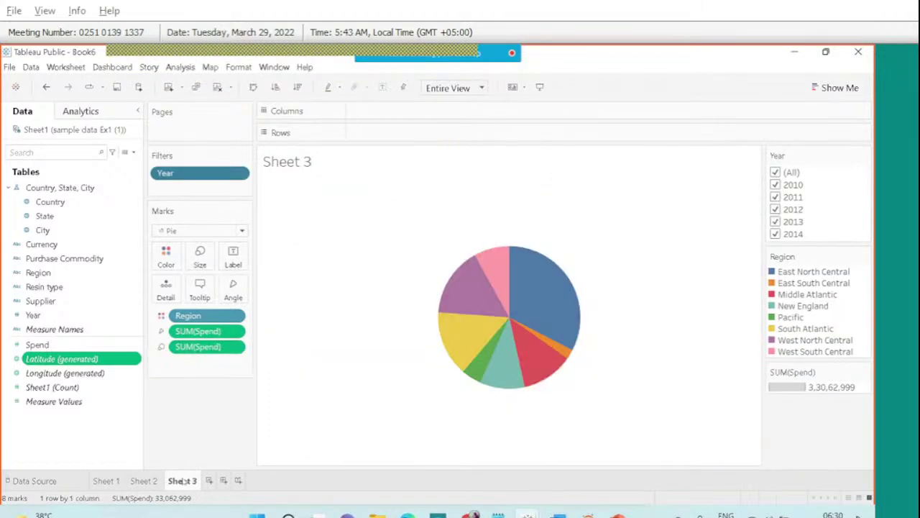
pyautogui.click(209, 480)
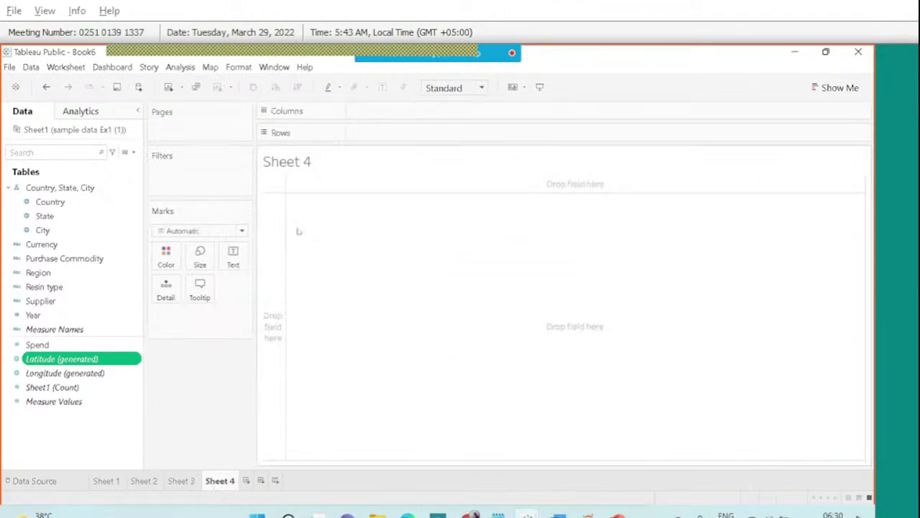
# - Review the PowerPoint Exercise slide and read the meeting chat question about the percent-of-total quick table calculation in the stacked bar chart
pyautogui.hotkey('alt', 'Tab')
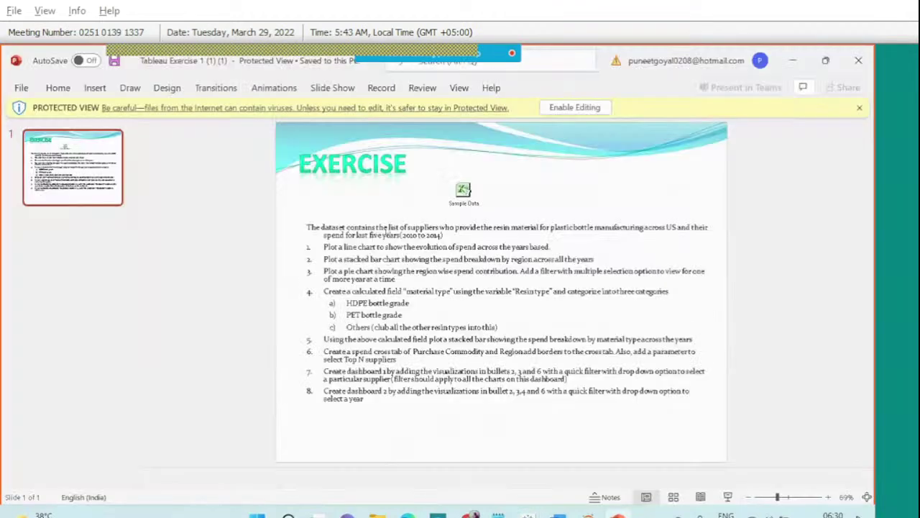
pyautogui.click(572, 66)
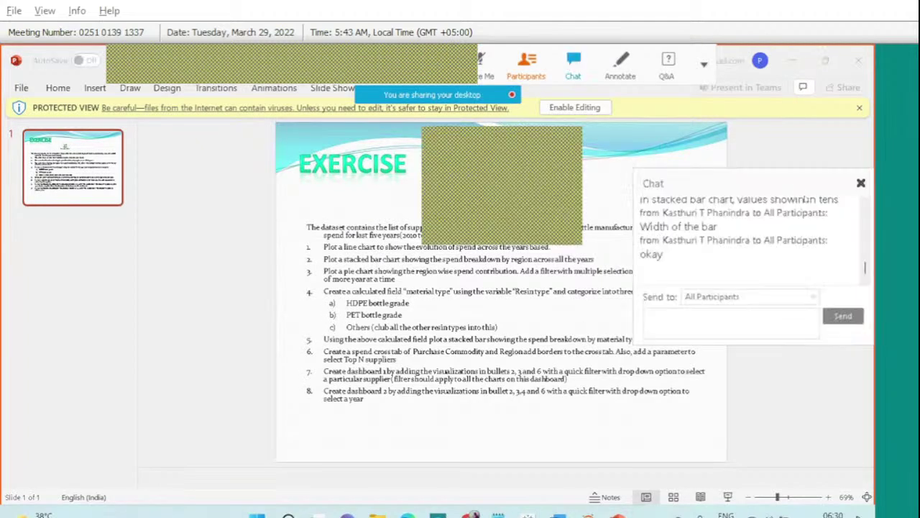
pyautogui.scroll(2, 863, 203)
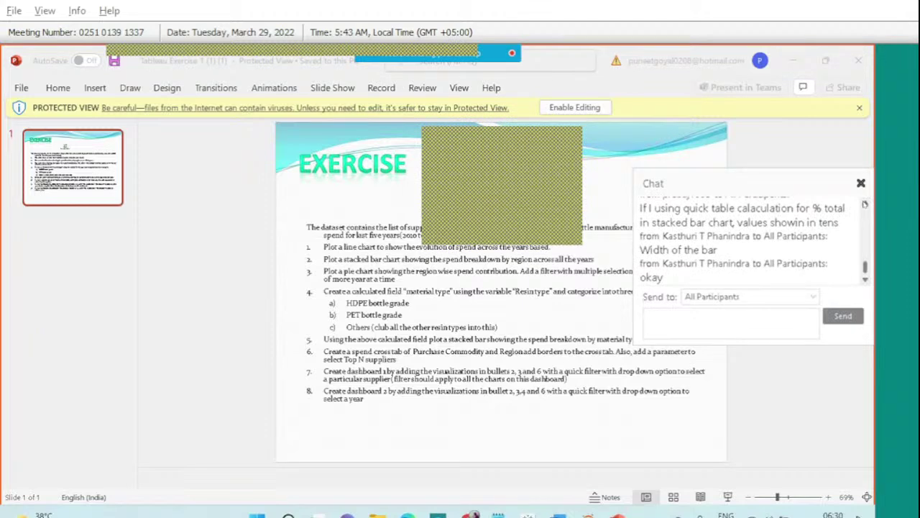
pyautogui.scroll(1, 865, 204)
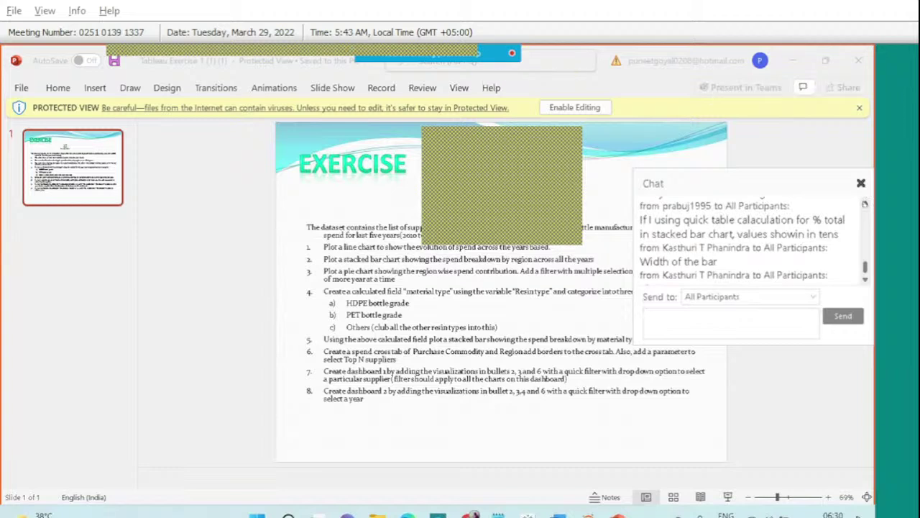
pyautogui.click(860, 183)
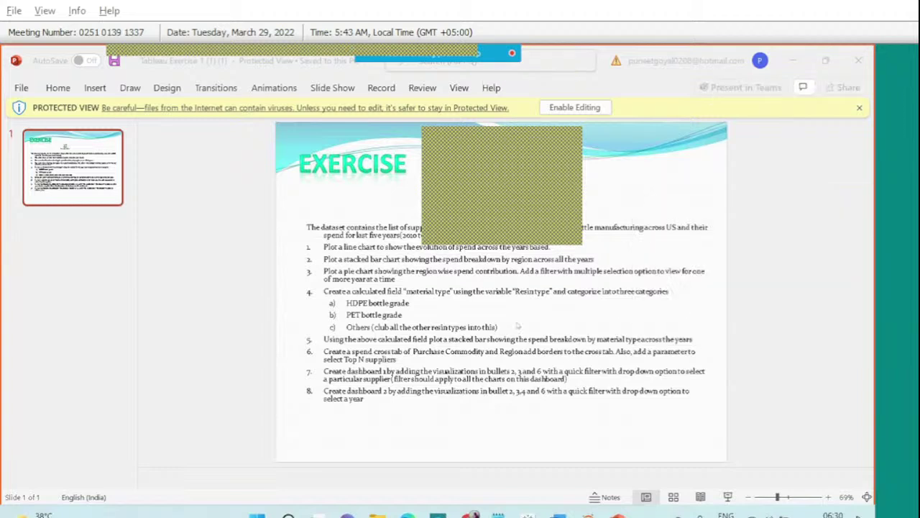
# - Switch back to Tableau's Book6 and label the stacked bar segments on Sheet 2 with the sum of Spend
pyautogui.moveTo(528, 512)
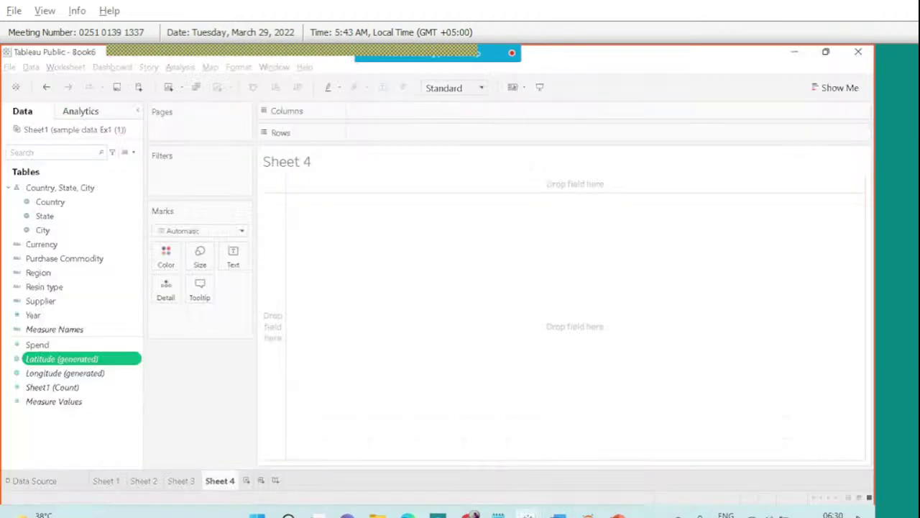
pyautogui.click(791, 443)
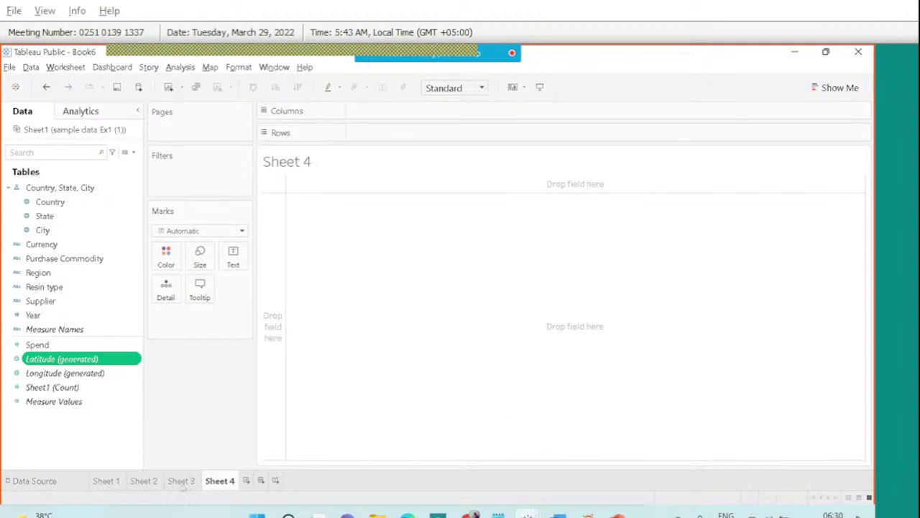
pyautogui.click(182, 484)
pyautogui.click(144, 480)
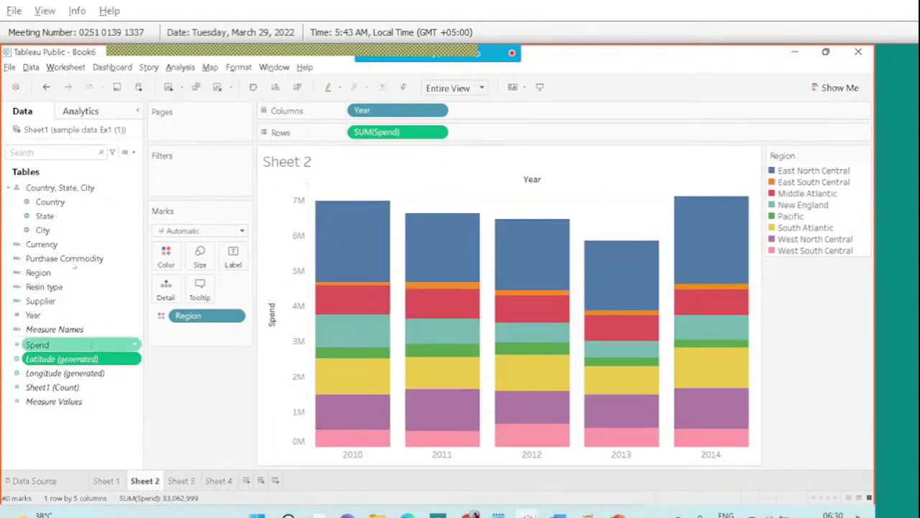
pyautogui.moveTo(37, 345); pyautogui.dragTo(235, 255)
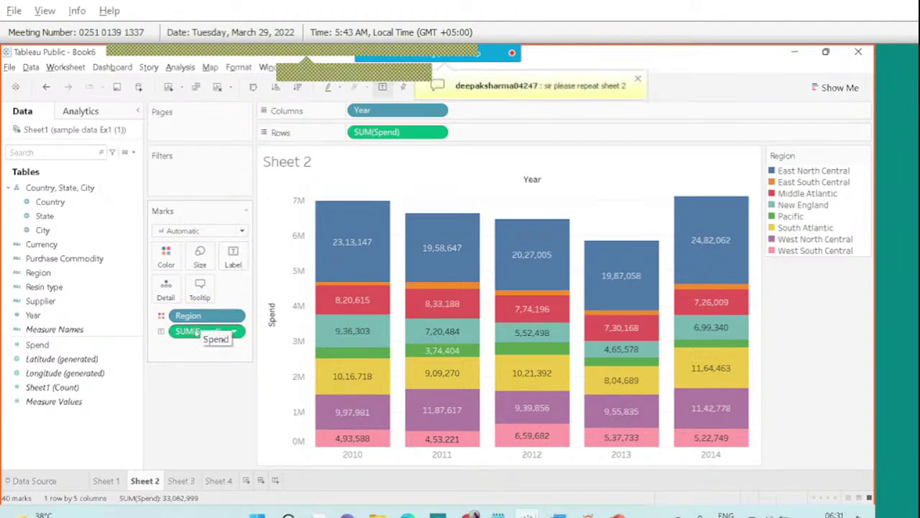
# - Apply the Percent of Total quick table calculation to the Spend labels on the bars
pyautogui.rightClick(197, 332)
pyautogui.moveTo(238, 303)
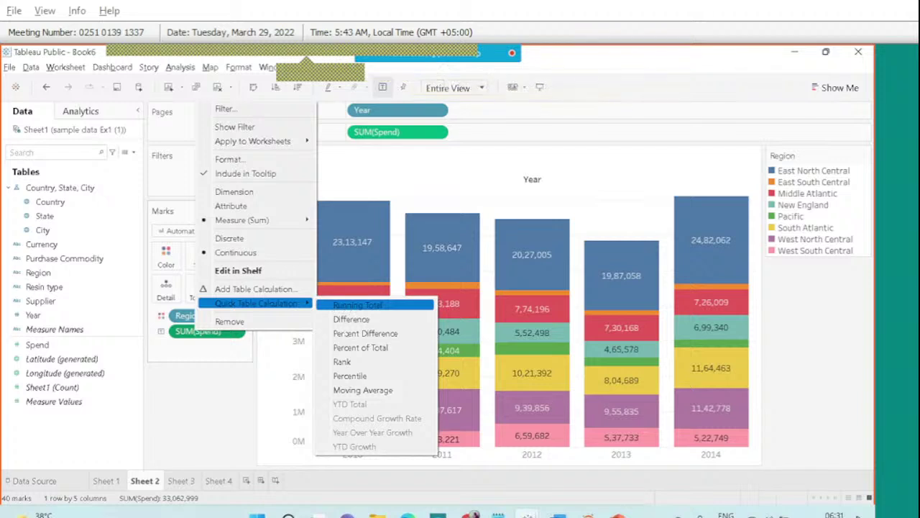
pyautogui.click(346, 347)
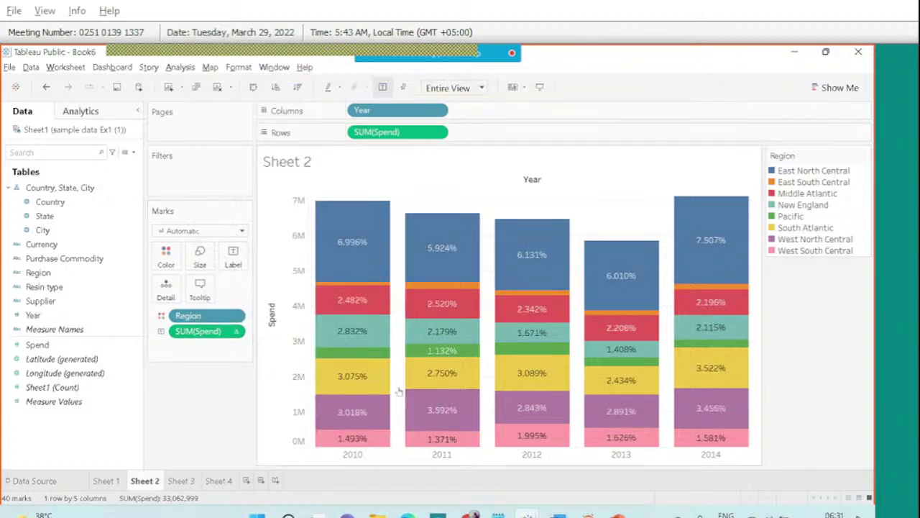
# - Read the meeting chat question about removing 2009 from the stacked chart and close the chat
pyautogui.moveTo(432, 406)
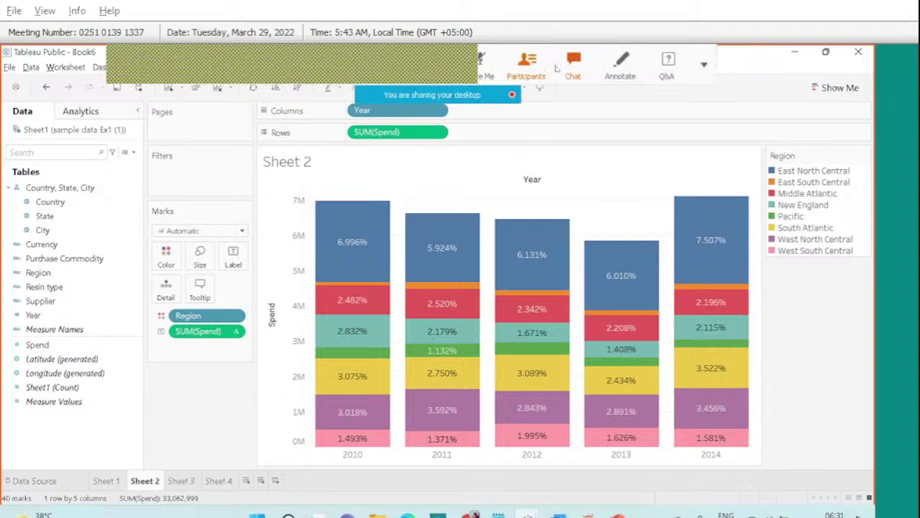
pyautogui.click(566, 69)
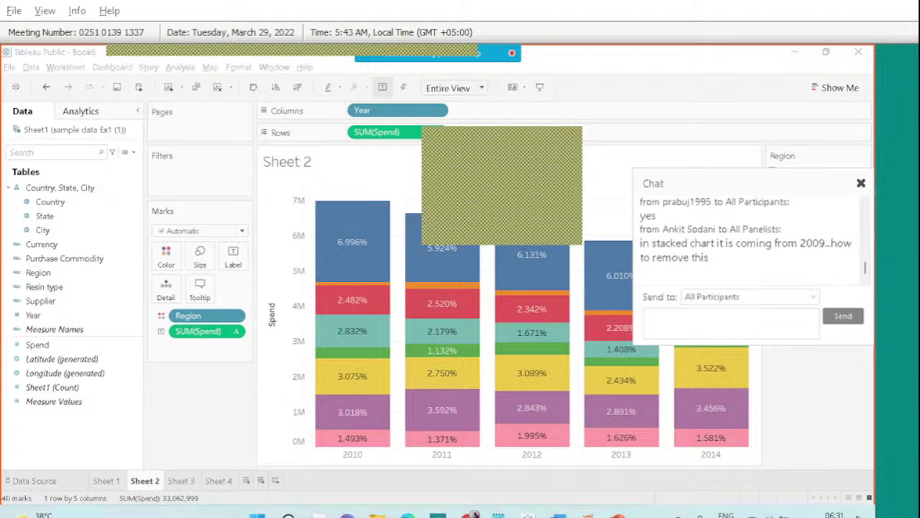
pyautogui.click(861, 183)
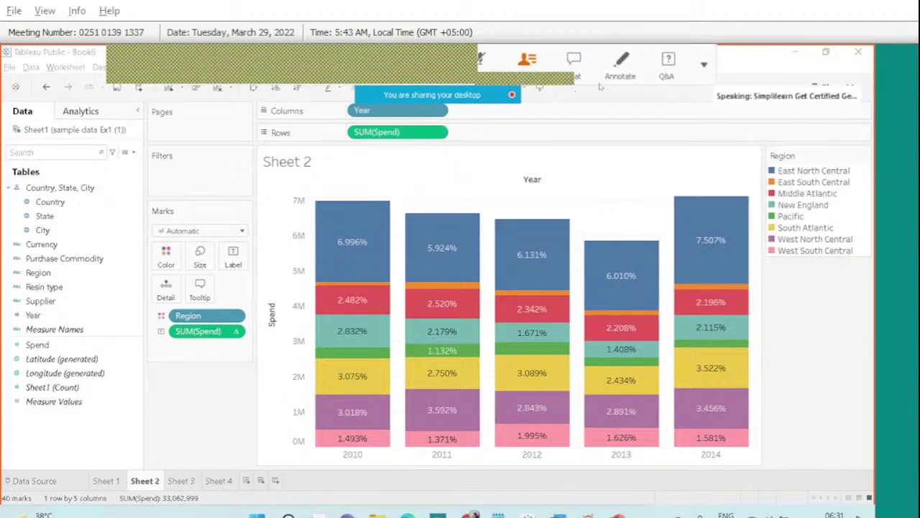
# - Circle the Year field with the meeting's annotation pen, close the annotation tools and highlight Year in the field list
pyautogui.click(609, 78)
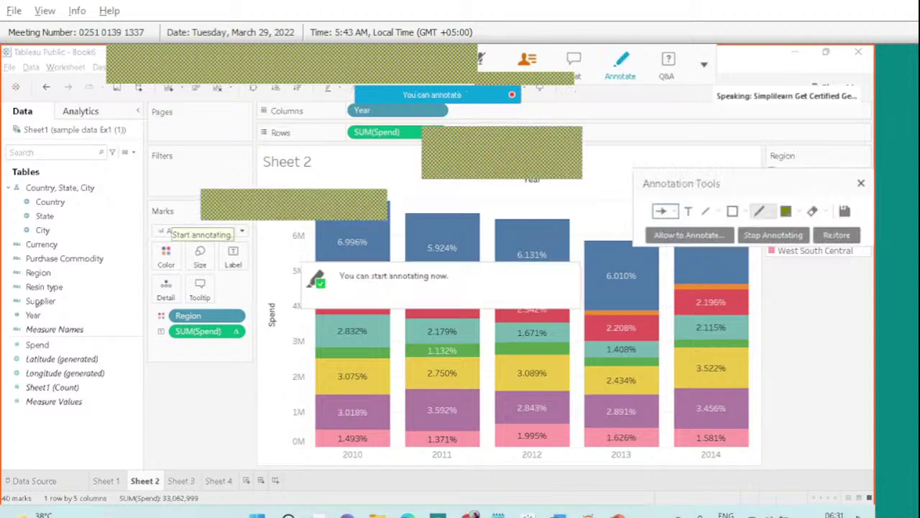
pyautogui.moveTo(48, 307)
pyautogui.mouseDown()
pyautogui.moveTo(38, 305)
pyautogui.moveTo(51, 313)
pyautogui.mouseUp()
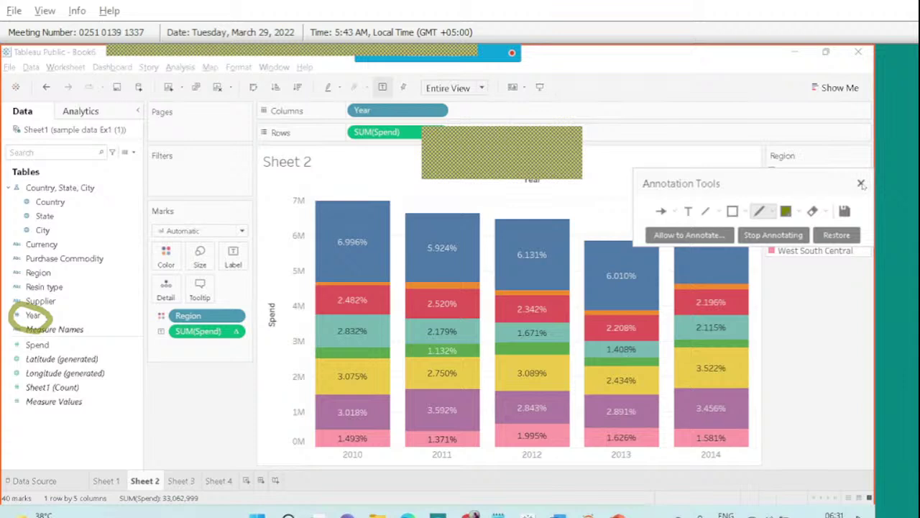
pyautogui.click(861, 183)
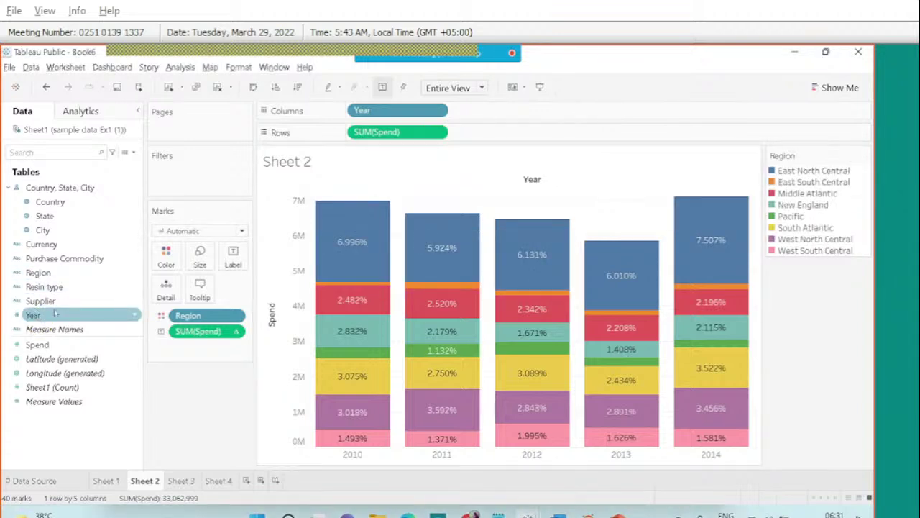
pyautogui.moveTo(54, 315)
pyautogui.mouseDown()
pyautogui.moveTo(60, 361)
pyautogui.moveTo(49, 306)
pyautogui.moveTo(48, 314)
pyautogui.mouseUp()
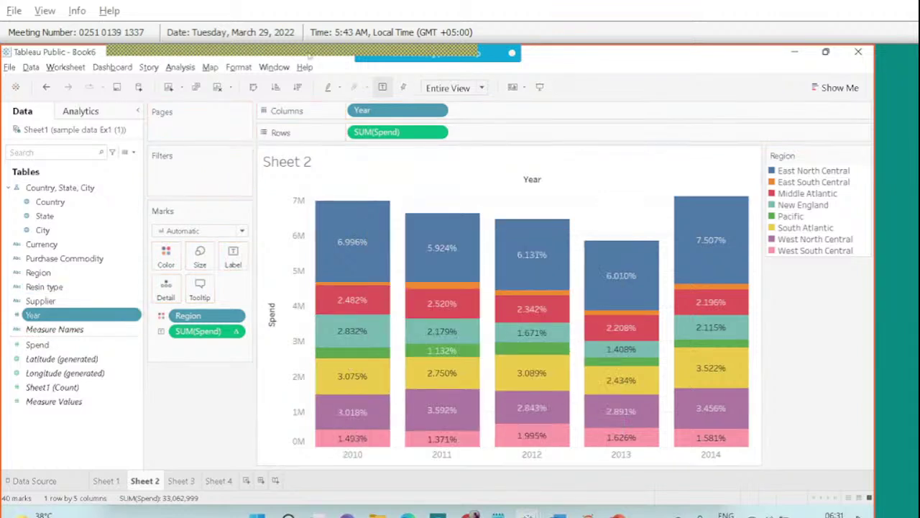
# - Read the meeting chat question about inserting percentages in the chart and close the chat
pyautogui.moveTo(462, 72)
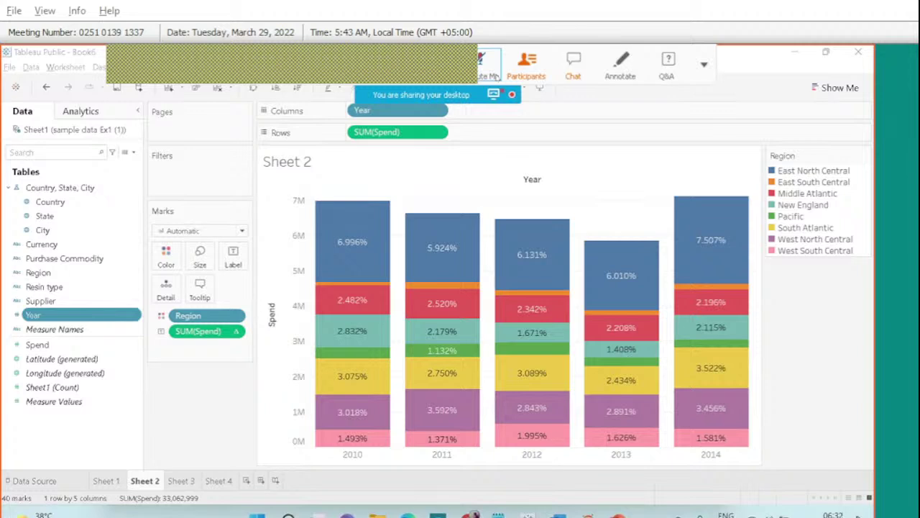
pyautogui.click(573, 64)
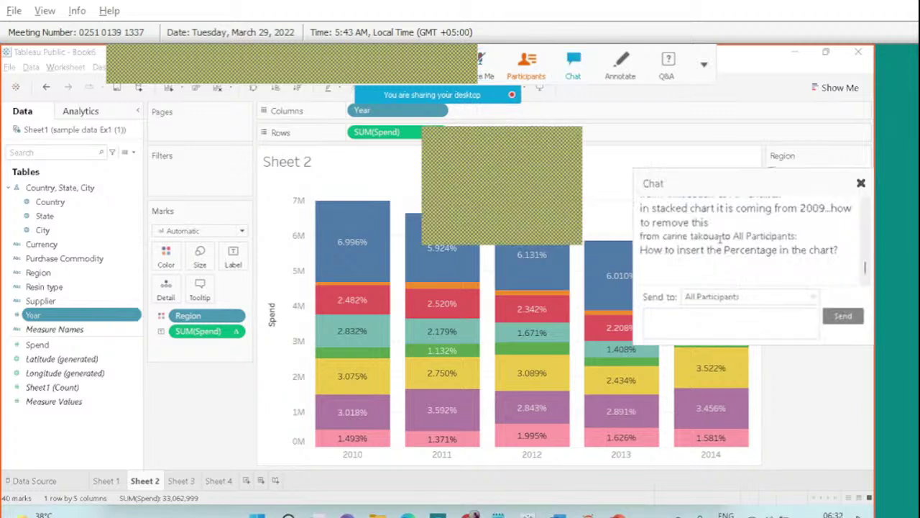
pyautogui.click(861, 184)
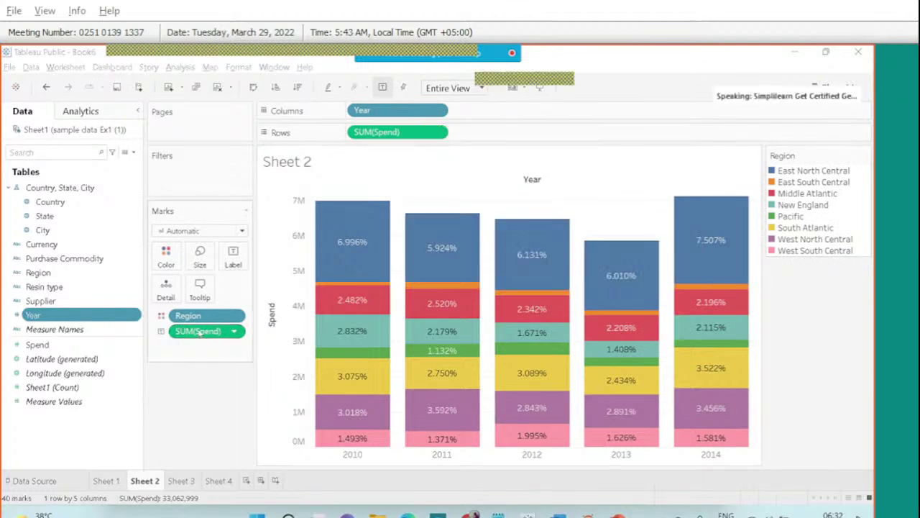
pyautogui.moveTo(197, 333); pyautogui.dragTo(72, 344)
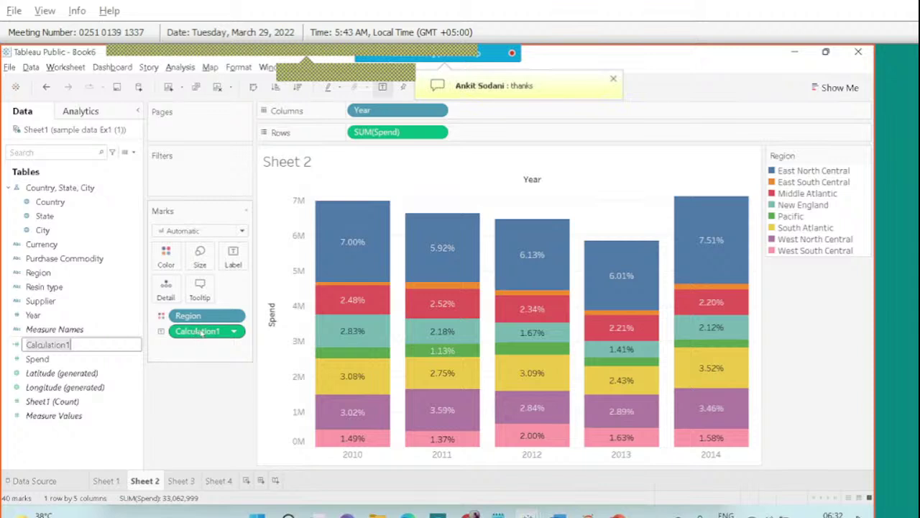
pyautogui.press('Return')
pyautogui.hotkey('ctrl', 'z')
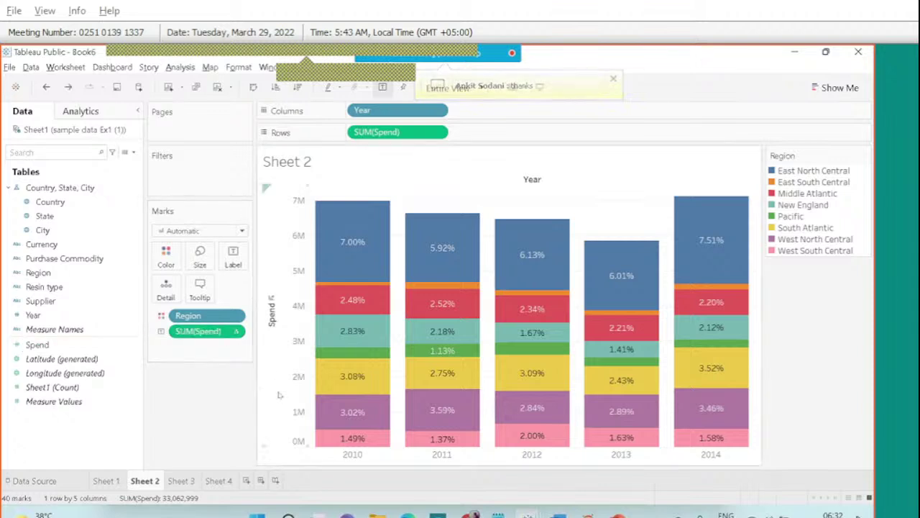
pyautogui.moveTo(198, 331); pyautogui.dragTo(66, 338)
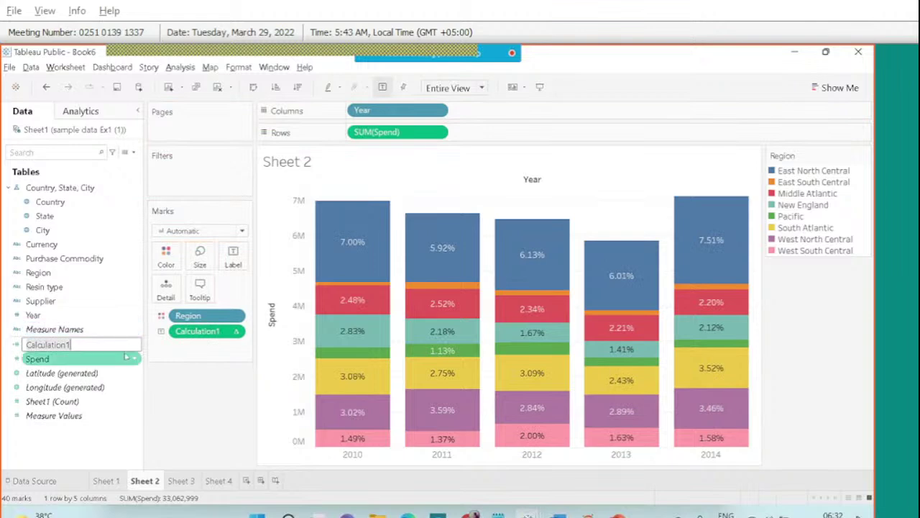
pyautogui.press('Return')
pyautogui.hotkey('ctrl', 'z')
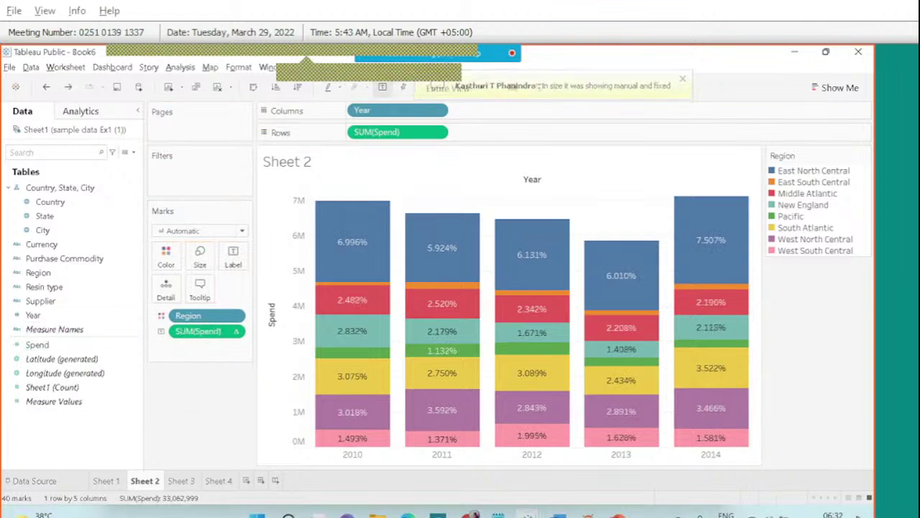
# - Remove the Spend label from the stacked bars and label them again with Spend as a Percent of Total quick table calculation
pyautogui.click(233, 333)
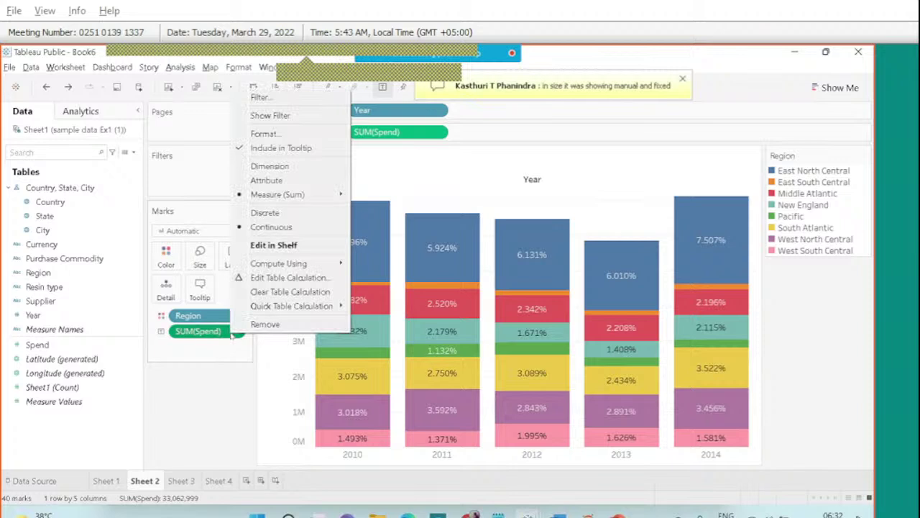
pyautogui.click(260, 324)
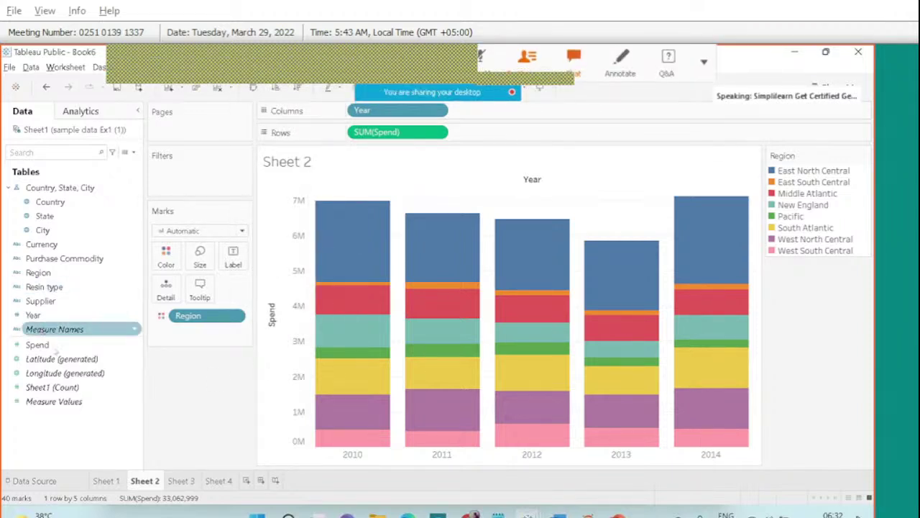
pyautogui.moveTo(55, 348); pyautogui.dragTo(233, 260)
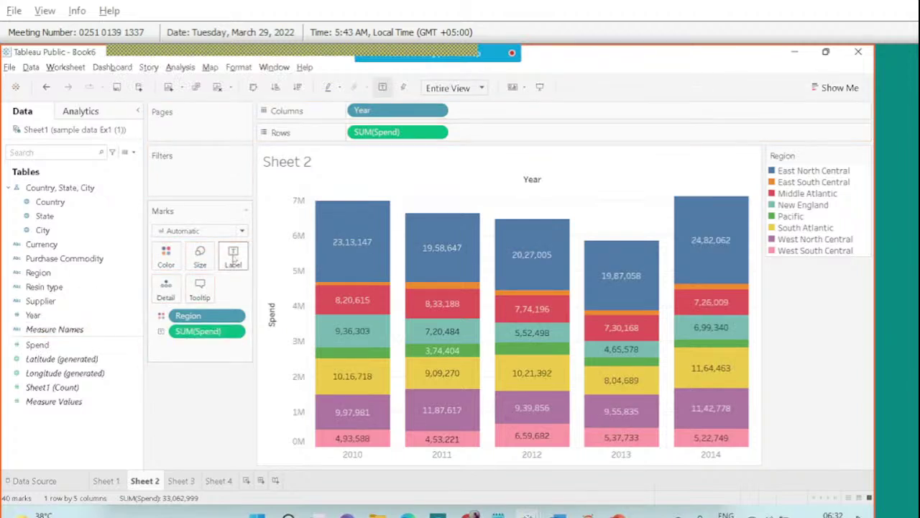
pyautogui.rightClick(199, 332)
pyautogui.moveTo(248, 305)
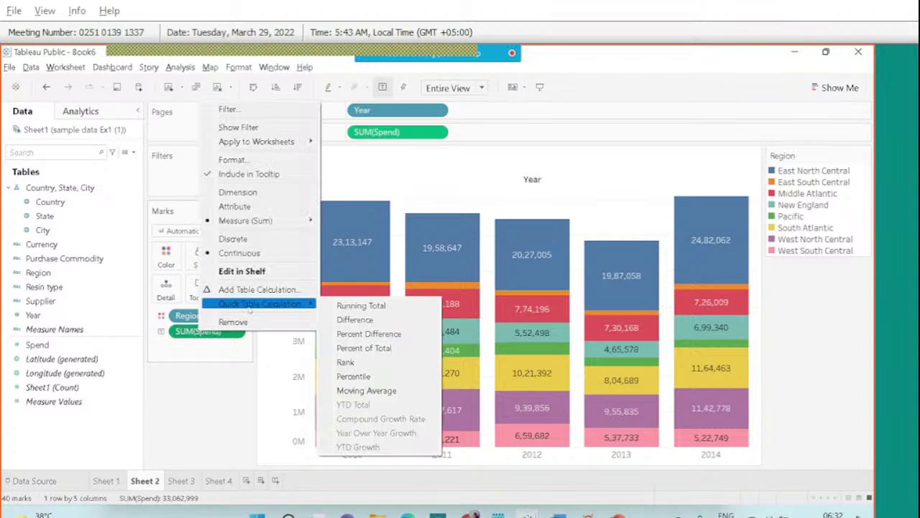
pyautogui.click(360, 348)
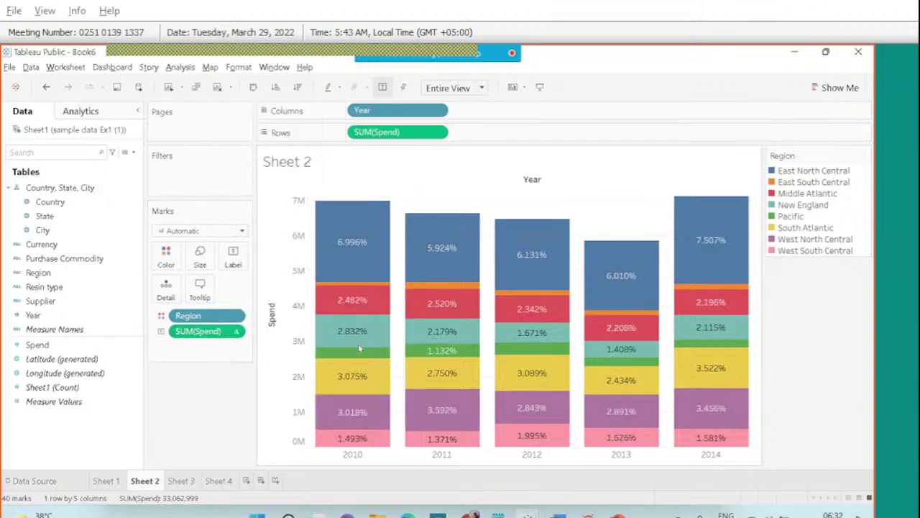
# - Check the latest meeting chat messages, close the chat and open the empty Sheet 4
pyautogui.moveTo(479, 59)
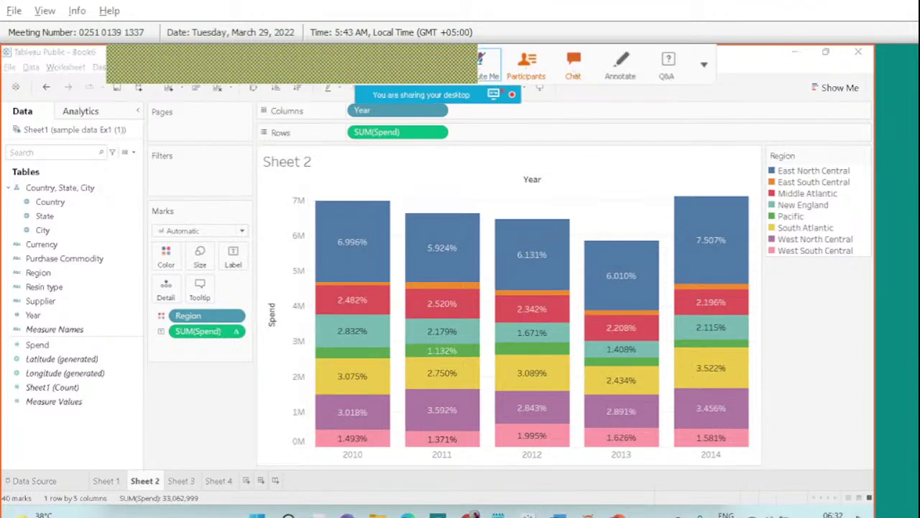
pyautogui.click(573, 64)
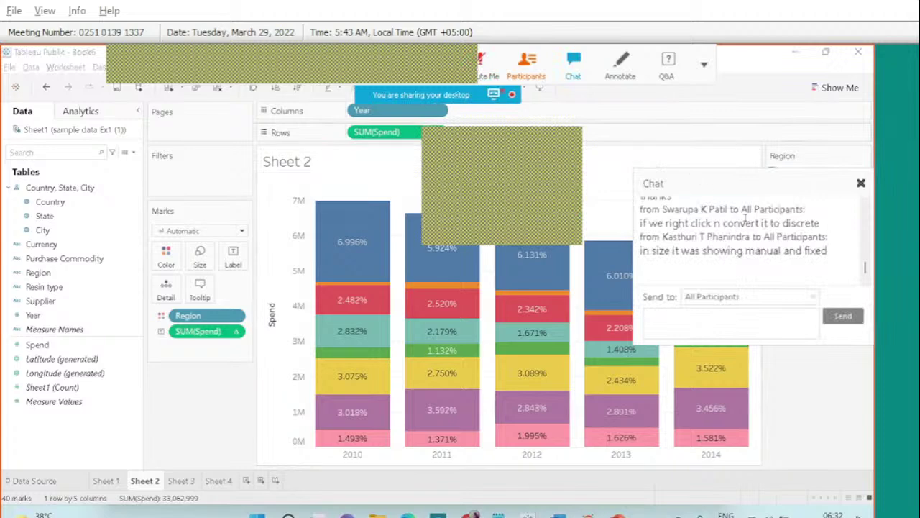
pyautogui.click(860, 183)
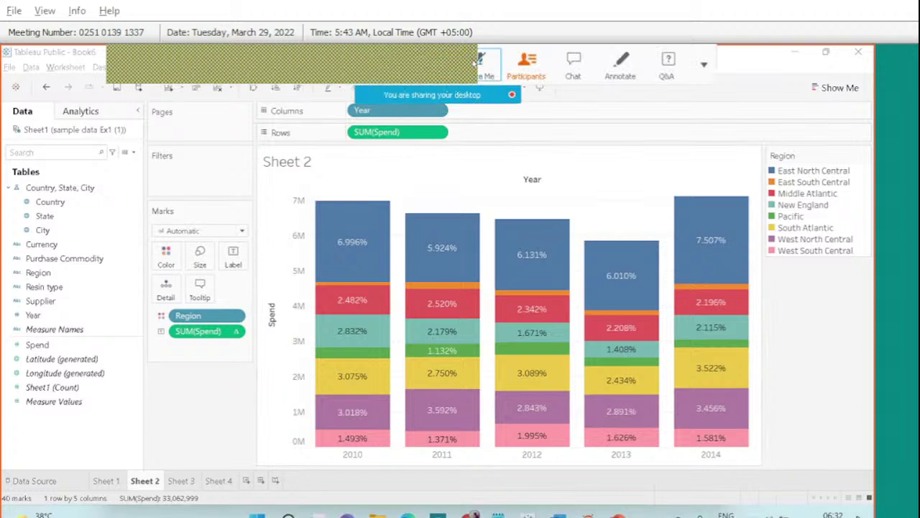
pyautogui.click(218, 482)
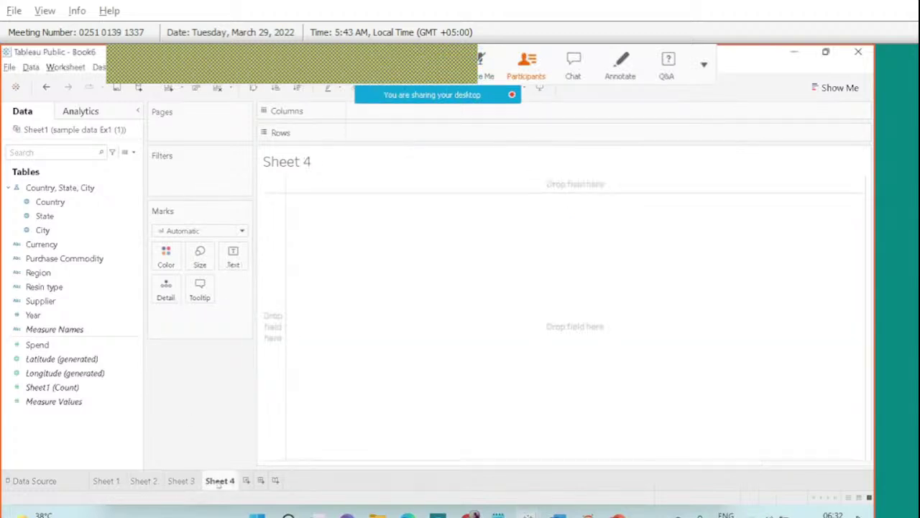
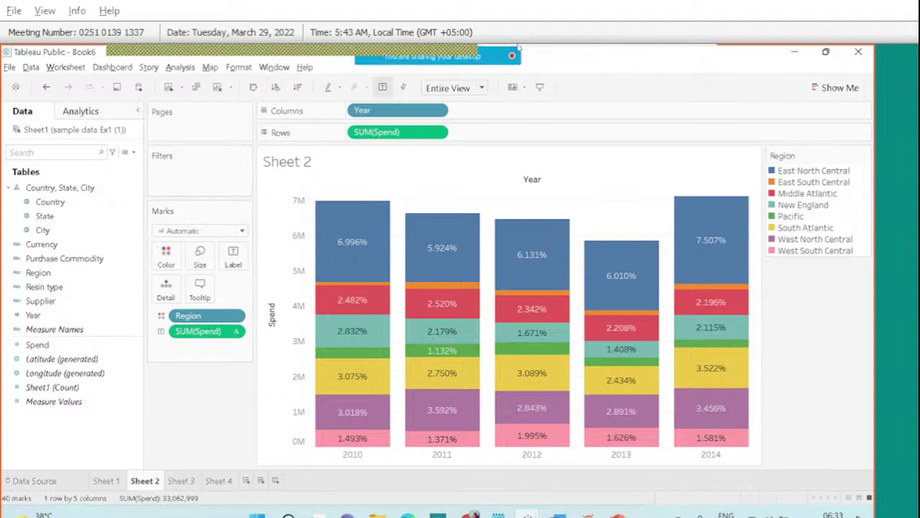
# - Read the chat request to show the Sheet 3 filter, close the chat and open Sheet 3
pyautogui.click(573, 63)
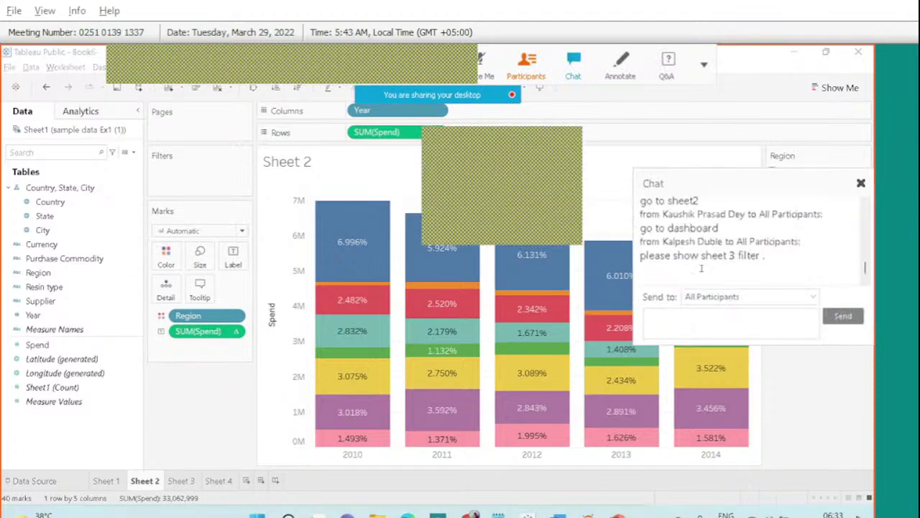
pyautogui.click(860, 182)
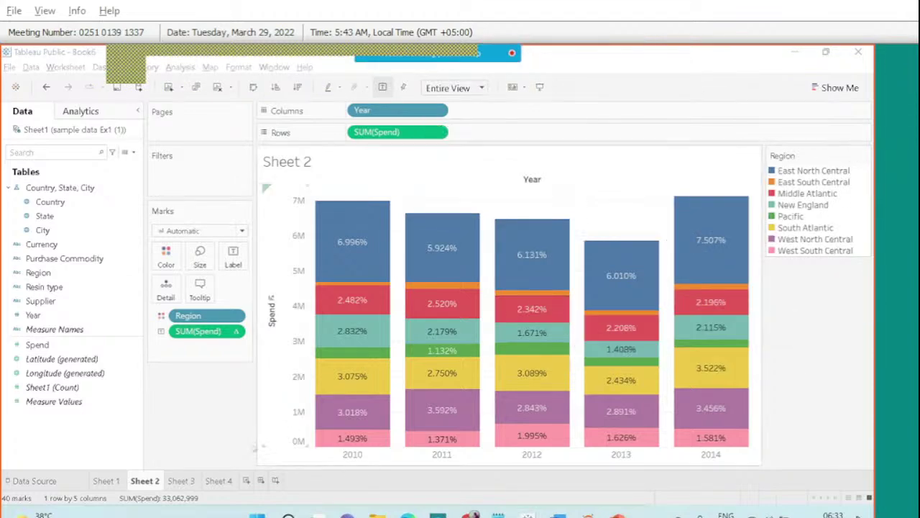
pyautogui.click(227, 479)
pyautogui.click(195, 484)
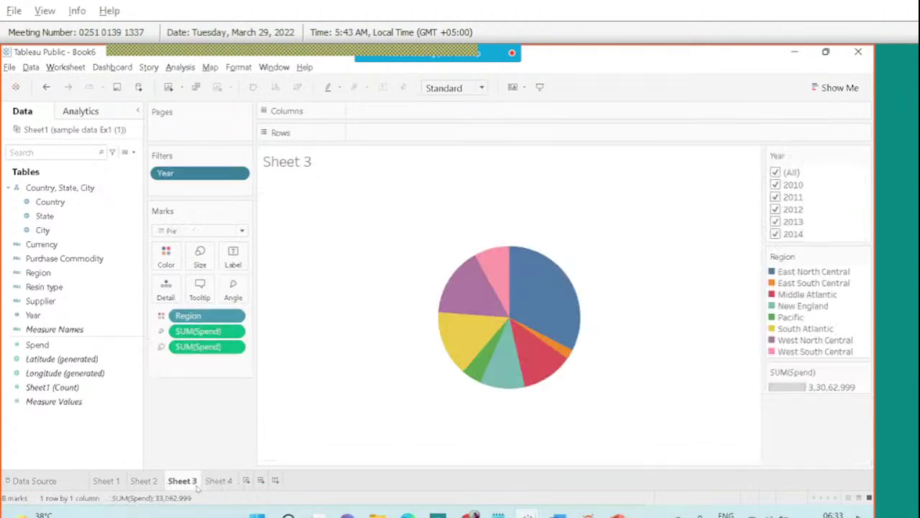
# - Remove the pie chart's existing Year filter and add Year as a filter again with the Use all option
pyautogui.click(36, 271)
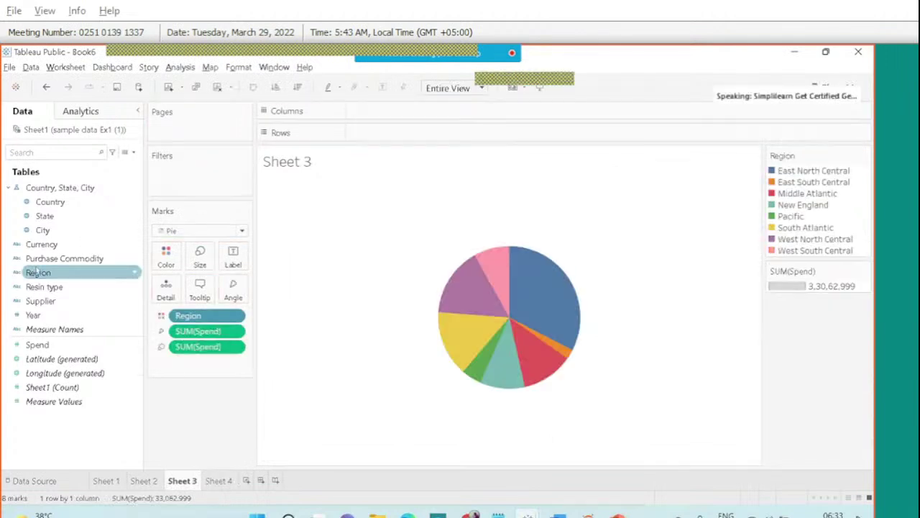
pyautogui.moveTo(34, 314); pyautogui.dragTo(184, 178)
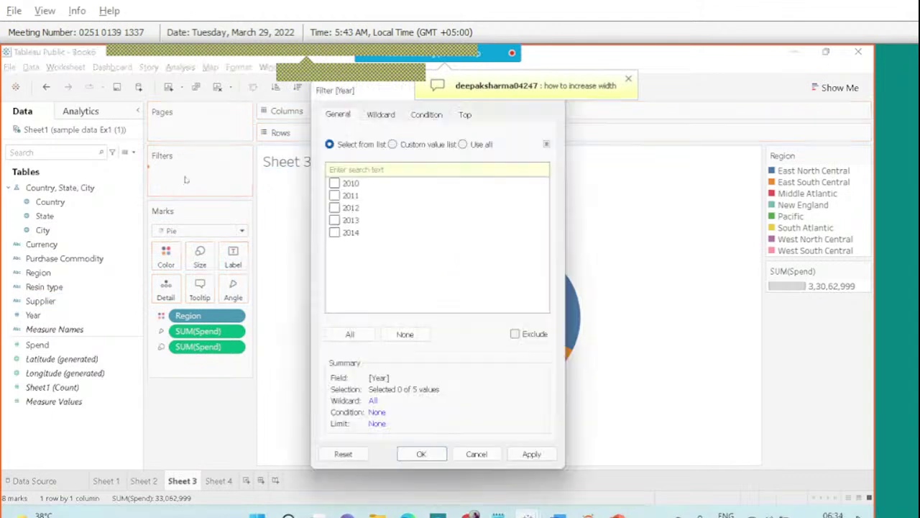
pyautogui.click(463, 143)
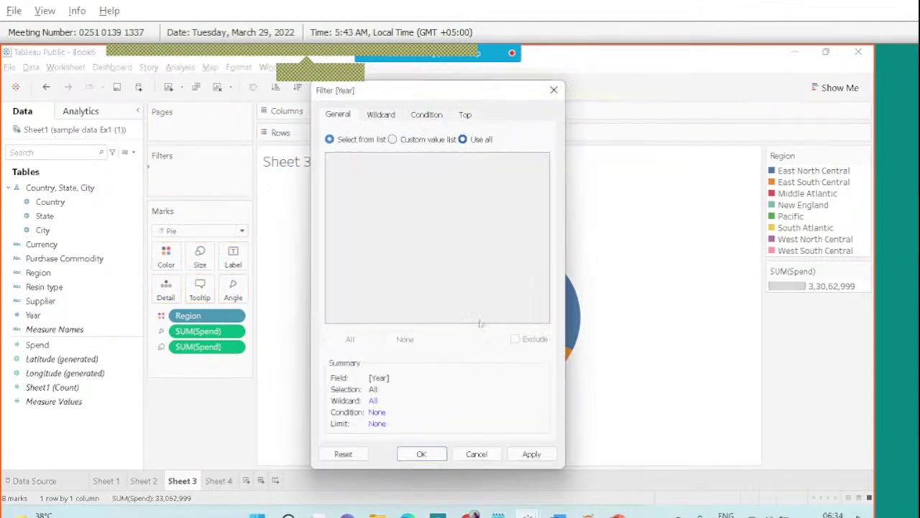
pyautogui.click(527, 459)
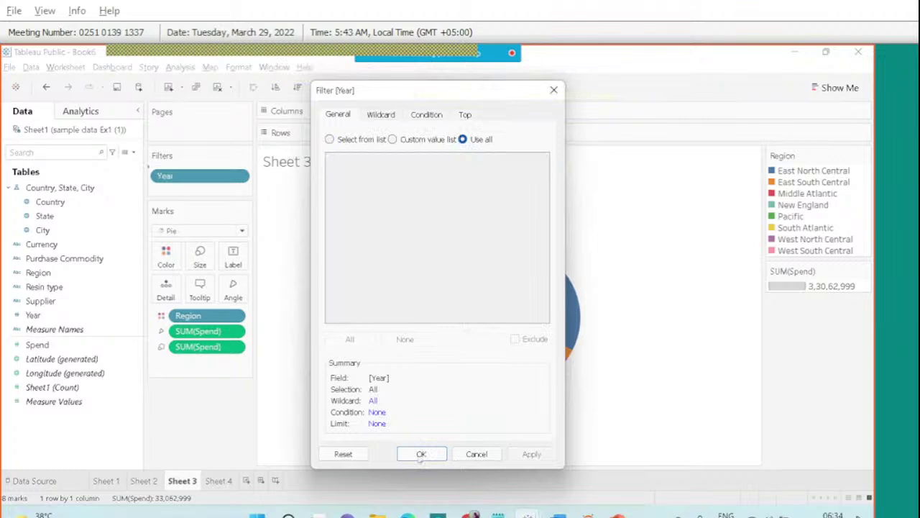
pyautogui.click(422, 455)
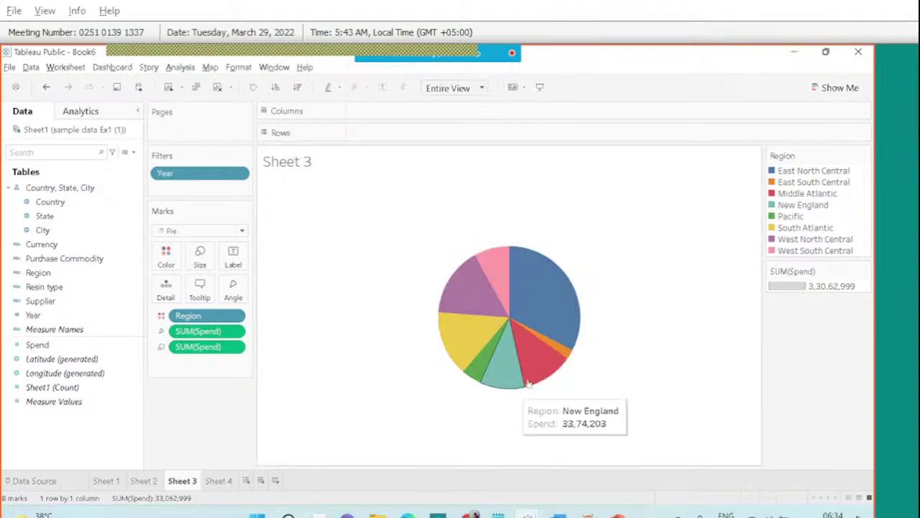
# - Show the Year filter beside the pie chart and restrict it to 2010 only
pyautogui.rightClick(190, 176)
pyautogui.click(224, 201)
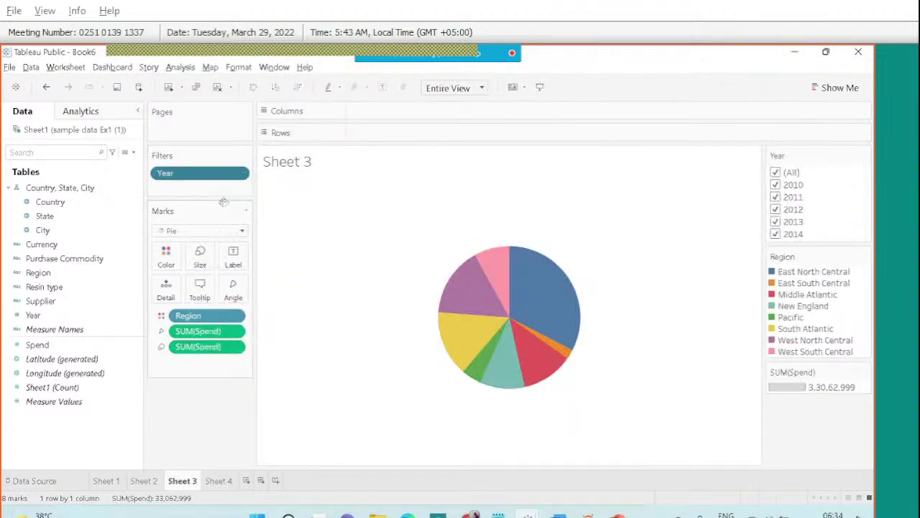
pyautogui.click(775, 173)
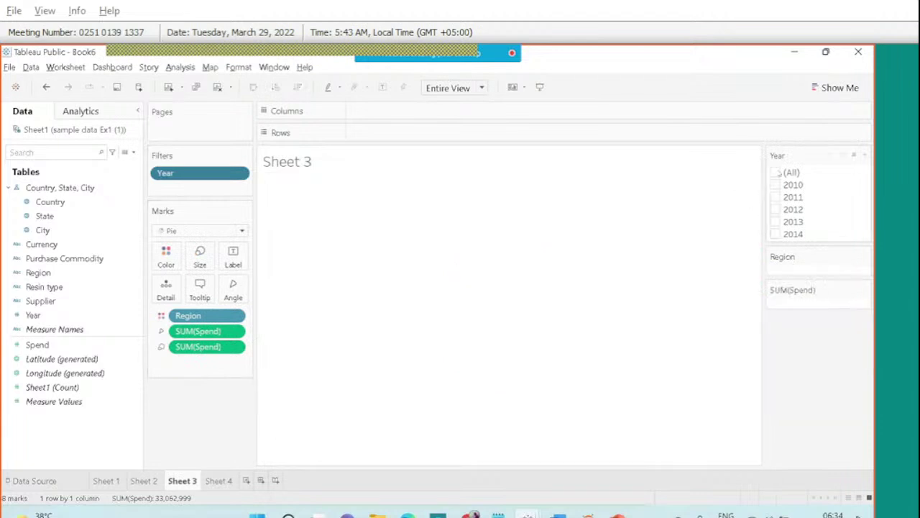
pyautogui.click(775, 185)
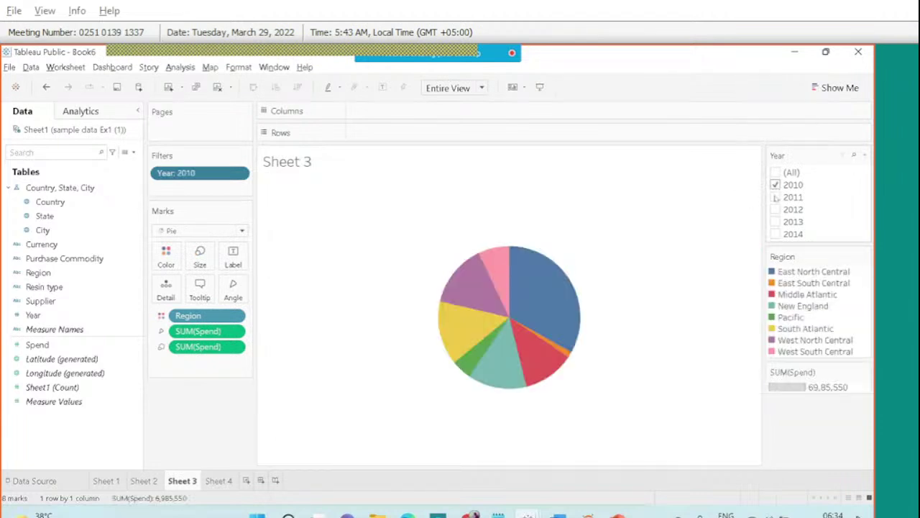
# - Add 2011 and 2012 to the years included in the pie chart's Year filter
pyautogui.click(775, 197)
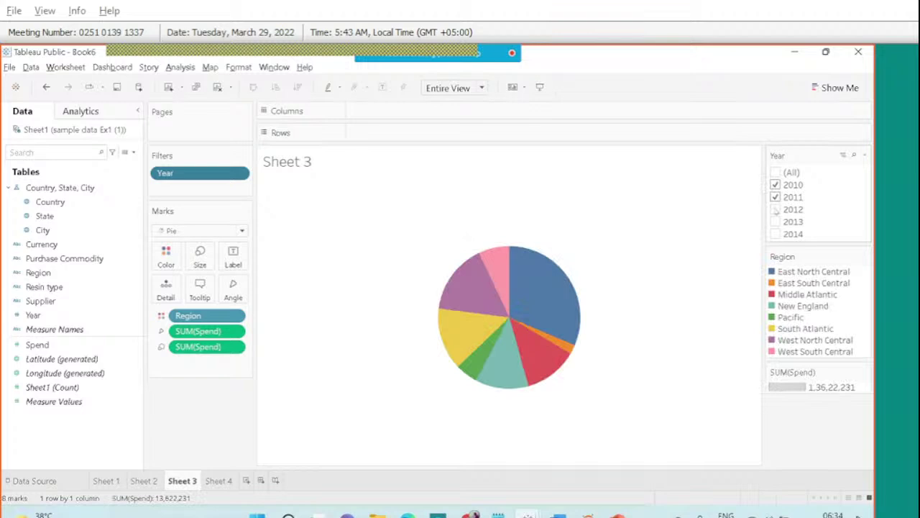
pyautogui.click(775, 209)
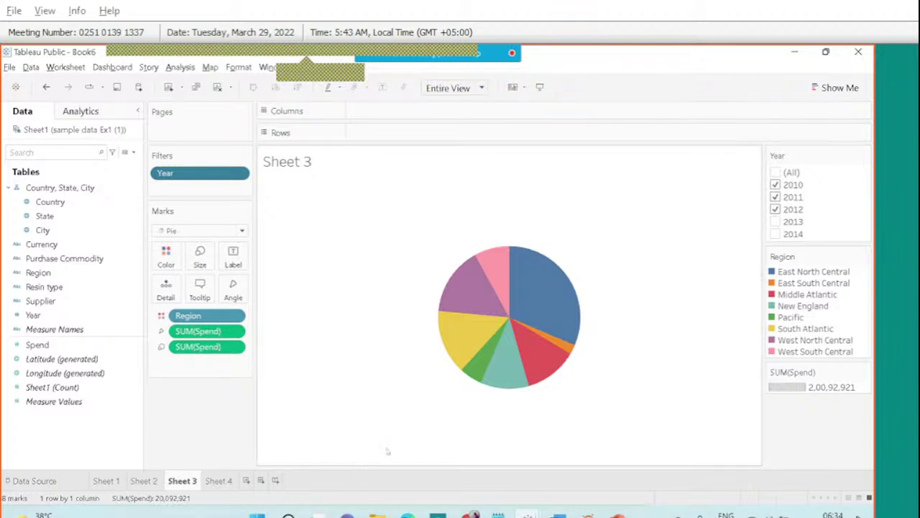
# - Open Sheet 2 and widen the stacked bars very slightly with the mark size setting
pyautogui.click(153, 486)
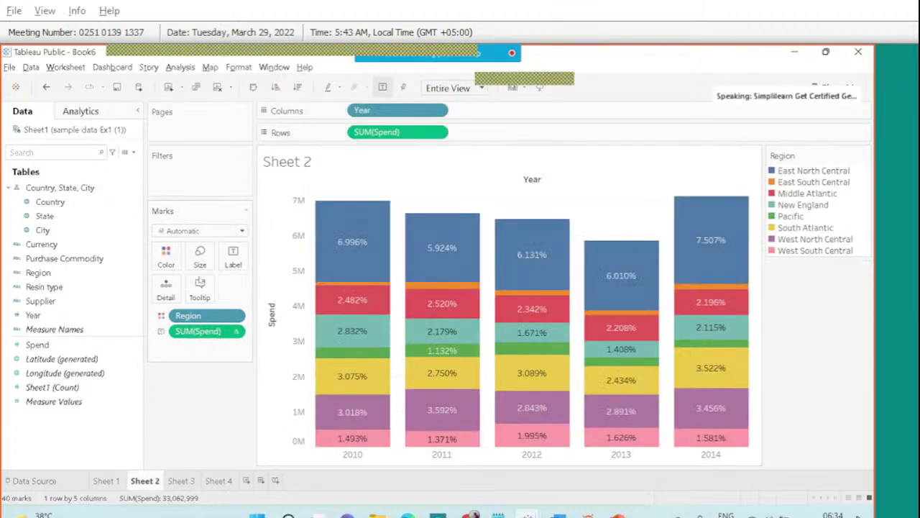
pyautogui.click(201, 258)
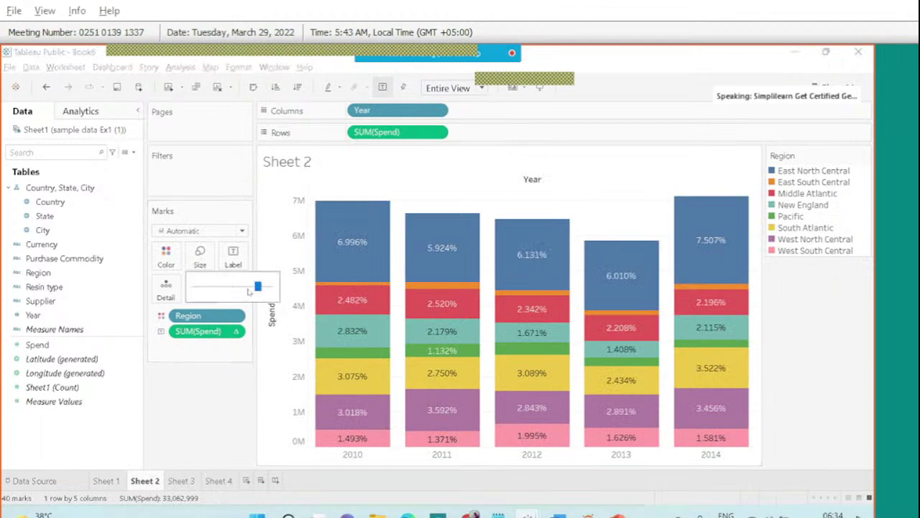
pyautogui.moveTo(257, 287)
pyautogui.mouseDown()
pyautogui.moveTo(247, 287)
pyautogui.moveTo(258, 287)
pyautogui.mouseUp()
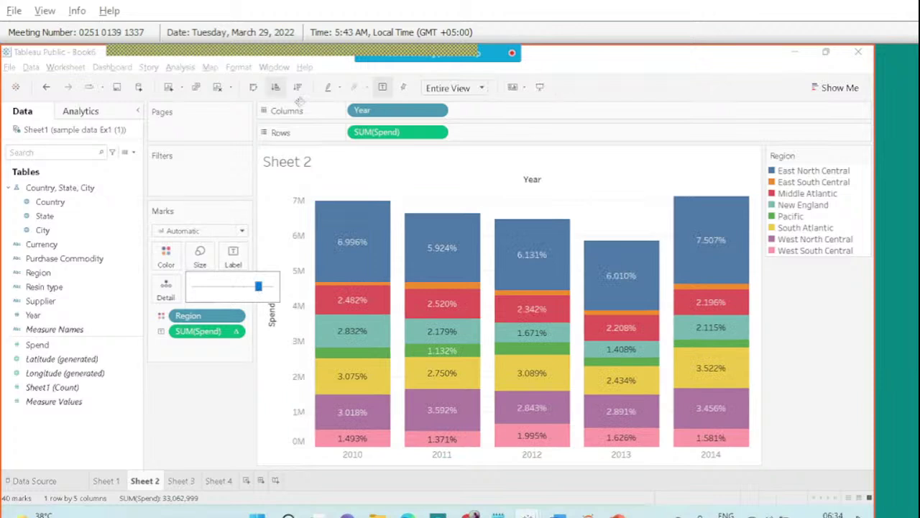
pyautogui.moveTo(328, 258)
# - Open Sheet 4, switch to PowerPoint to read exercise item 4 on the material type field, and return to the Book6 workbook in Tableau
pyautogui.click(218, 480)
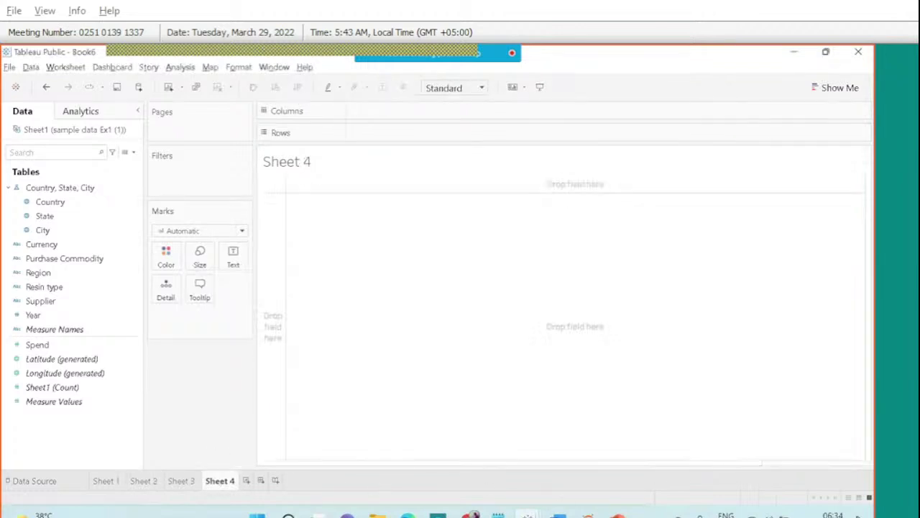
pyautogui.hotkey('alt', 'Tab')
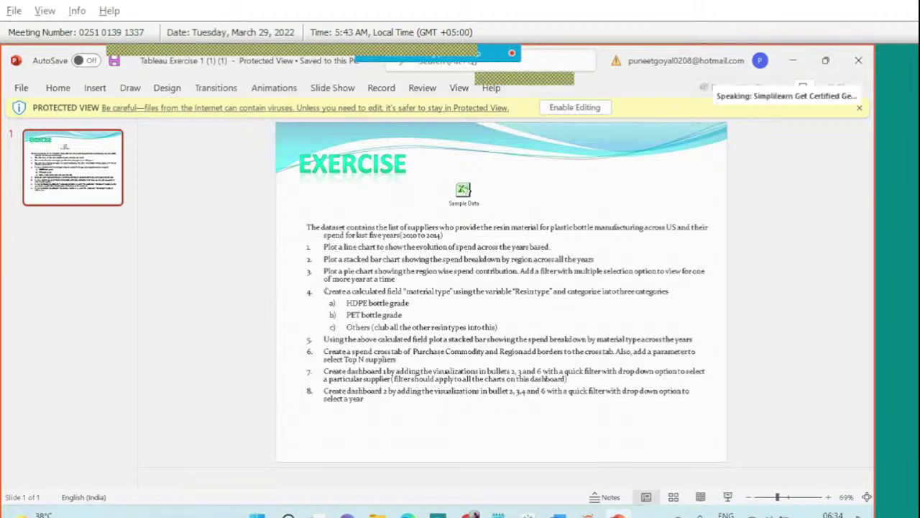
pyautogui.press('XF86MonBrightnessDown')
pyautogui.press('XF86MonBrightnessDown')
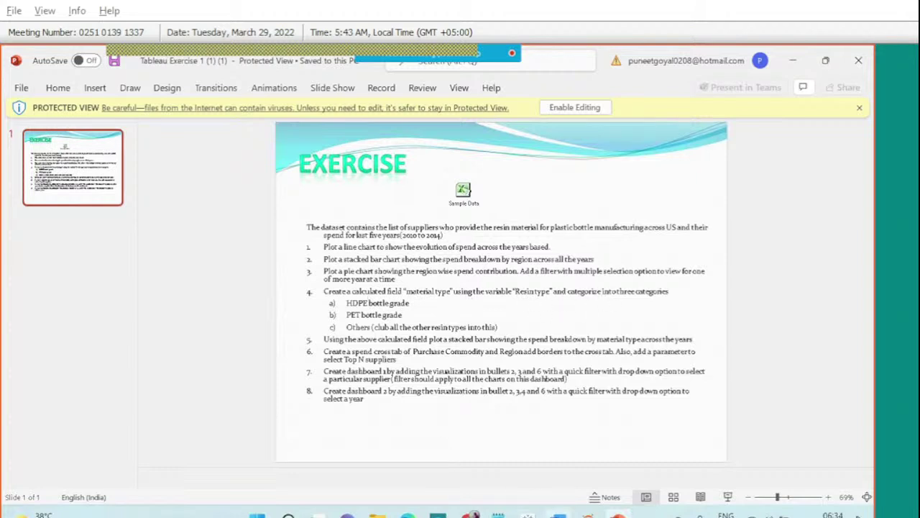
pyautogui.moveTo(527, 512)
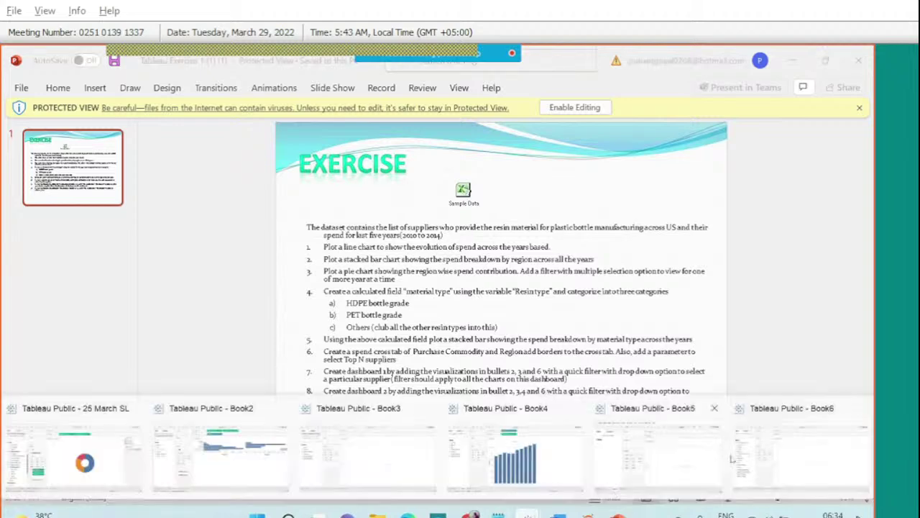
pyautogui.click(798, 431)
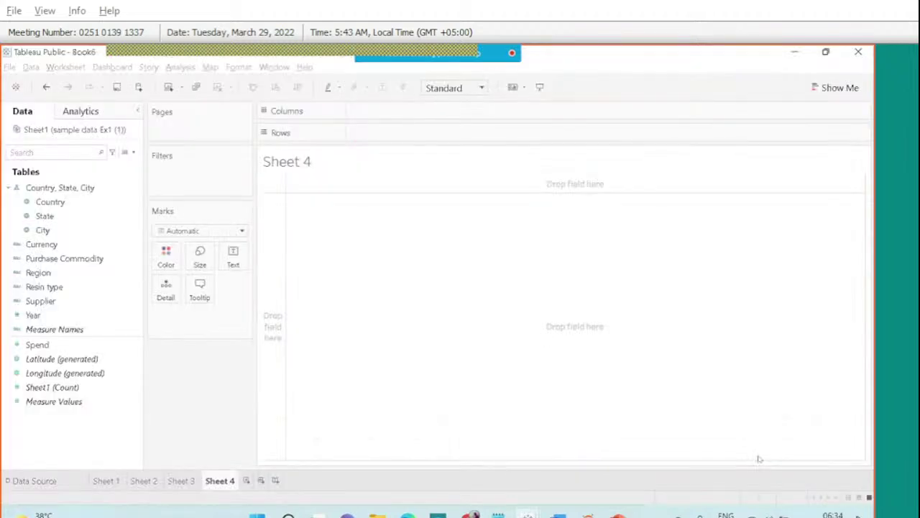
# - In the data source preview, select the Resin type column, mark its first HDPE Bottle Grade value with a tick annotation, and close the annotation tools
pyautogui.click(54, 481)
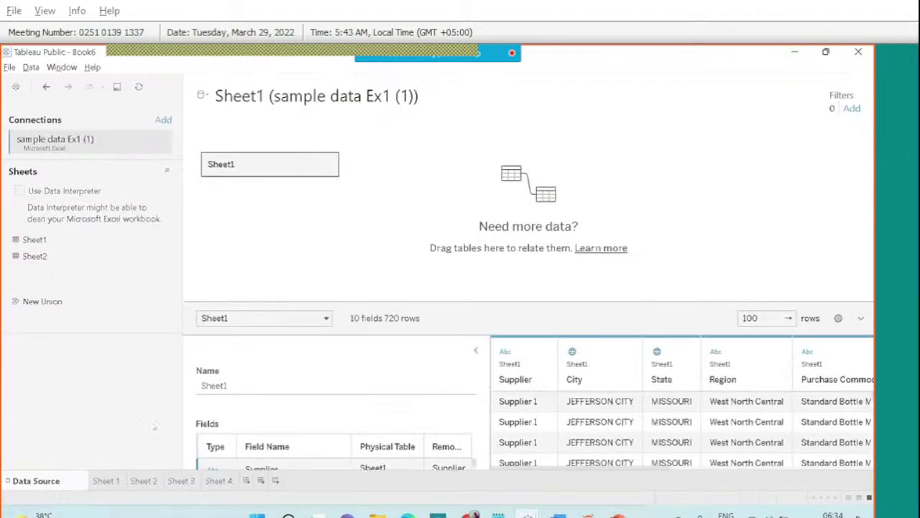
pyautogui.click(475, 351)
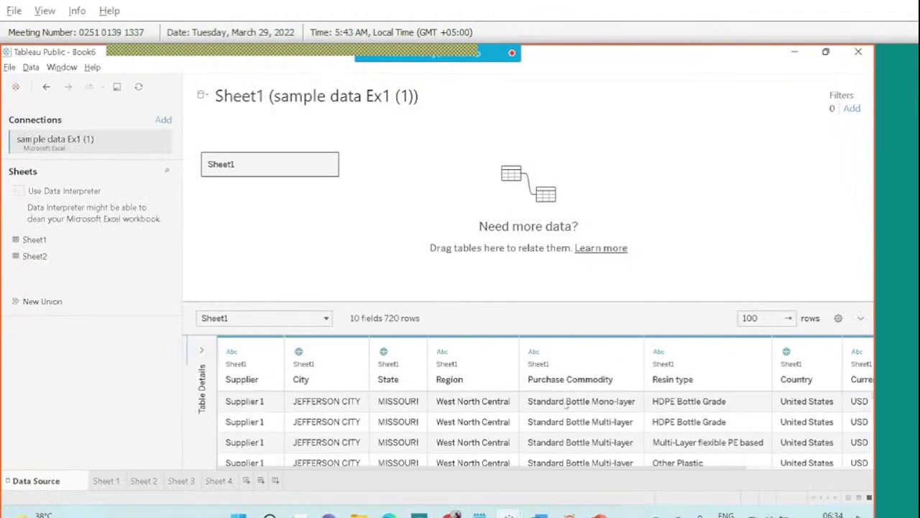
pyautogui.hscroll(5, 566, 403)
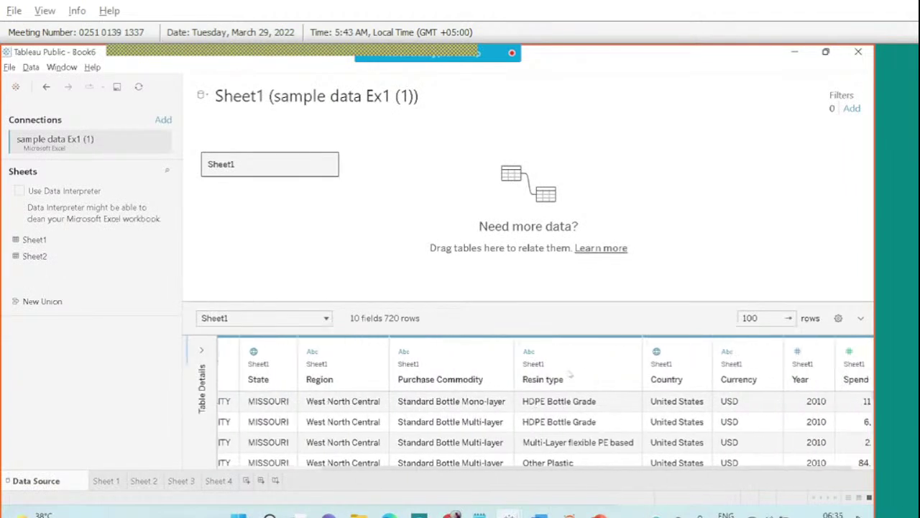
pyautogui.click(576, 356)
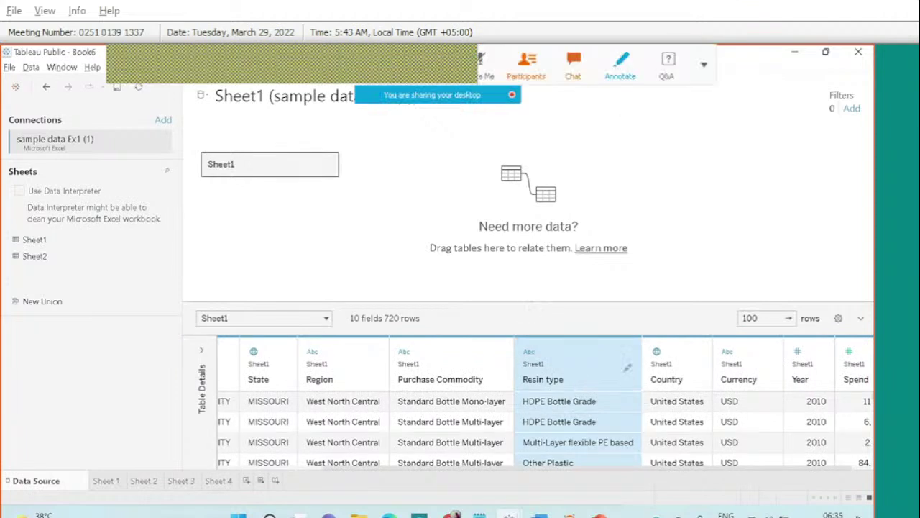
pyautogui.moveTo(611, 395); pyautogui.dragTo(634, 384)
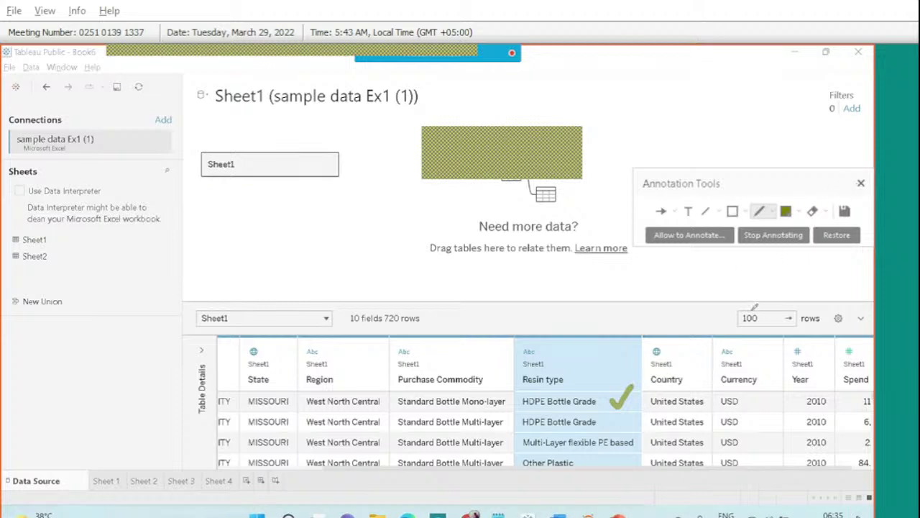
pyautogui.click(860, 184)
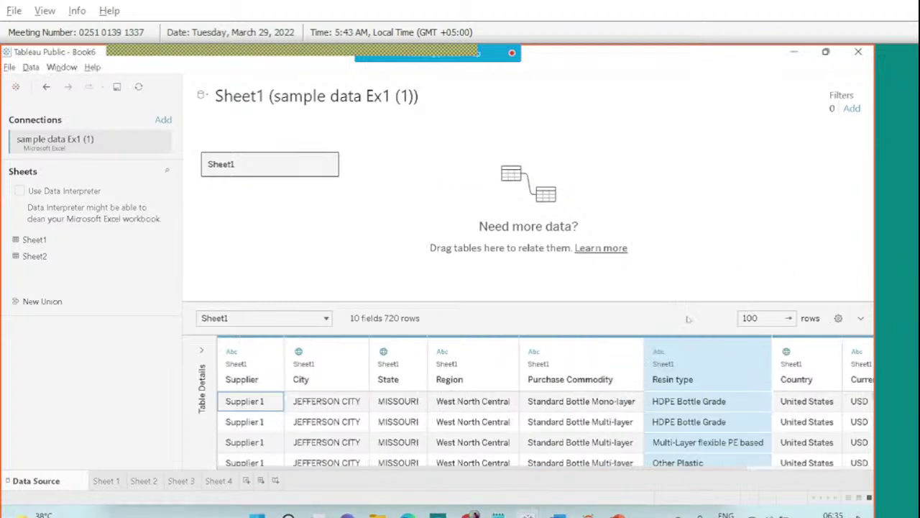
# - Examine the Resin type values across the data rows, picking out PET Bottle Grade and Other Plastic
pyautogui.scroll(-5, 696, 410)
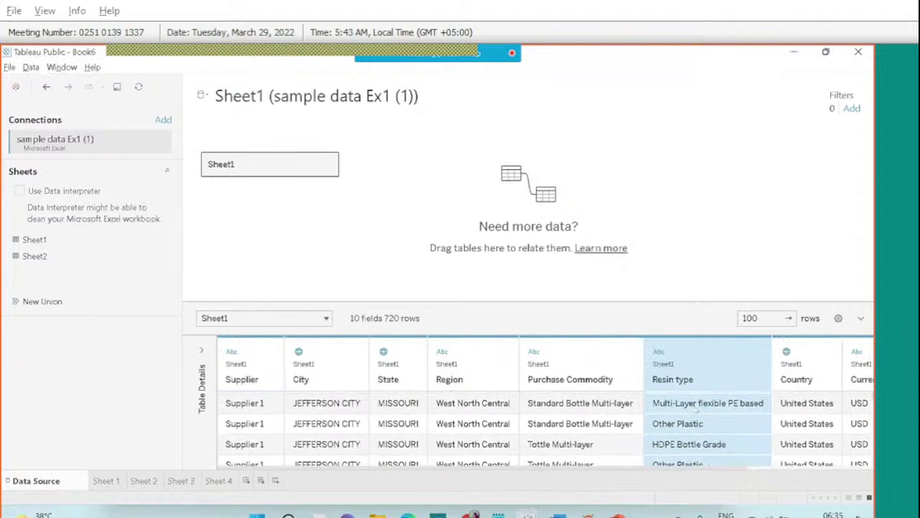
pyautogui.scroll(-1, 696, 411)
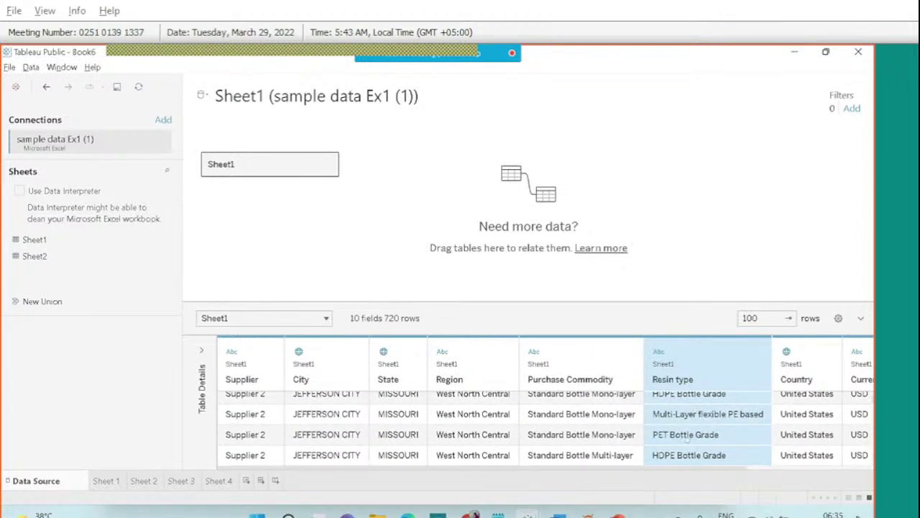
pyautogui.click(686, 436)
pyautogui.scroll(2, 686, 440)
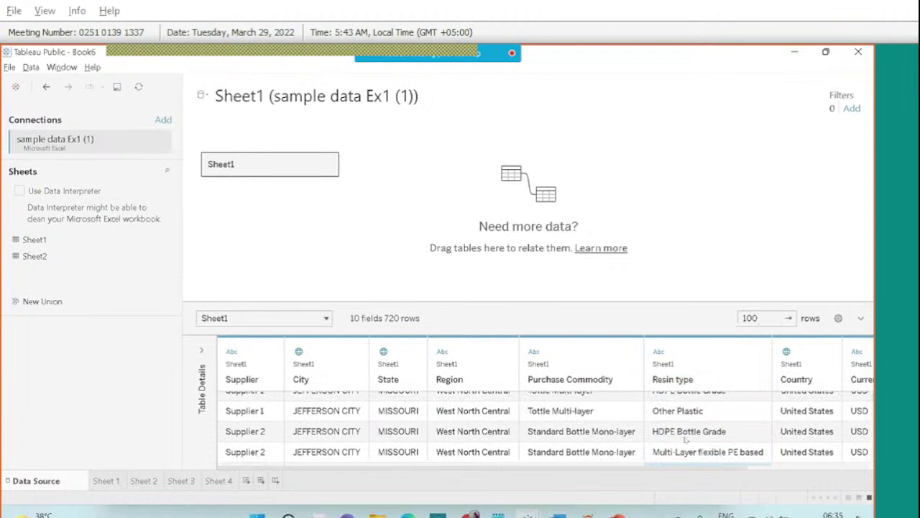
pyautogui.click(678, 414)
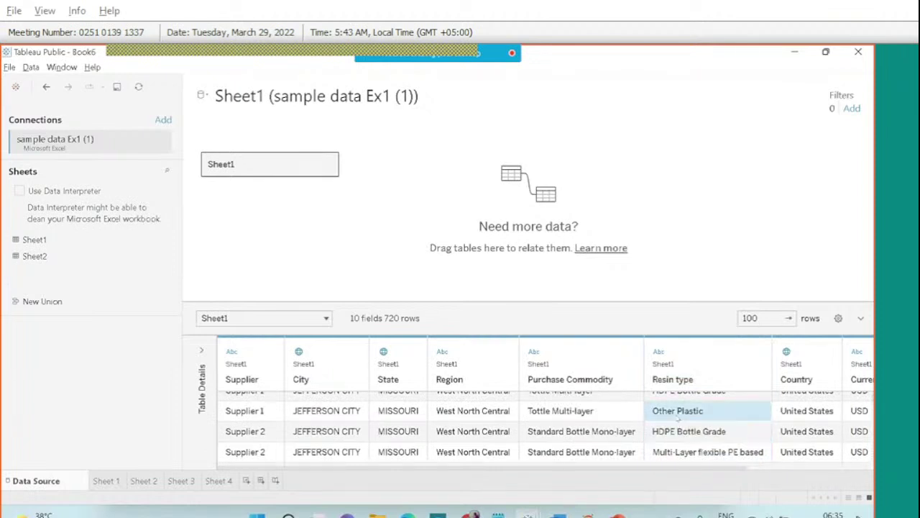
pyautogui.scroll(2, 676, 415)
pyautogui.scroll(1, 678, 419)
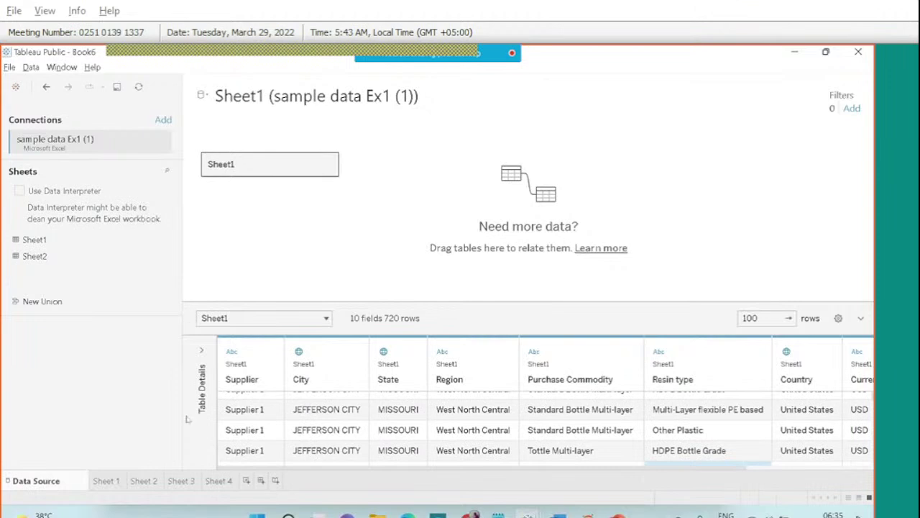
# - On Sheet 4, create a calculated field named Material type
pyautogui.click(220, 482)
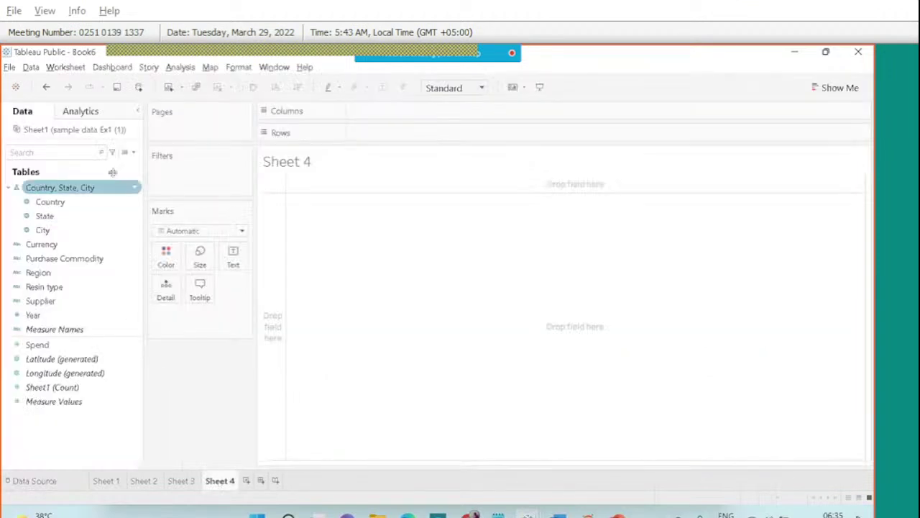
pyautogui.click(133, 153)
pyautogui.click(102, 166)
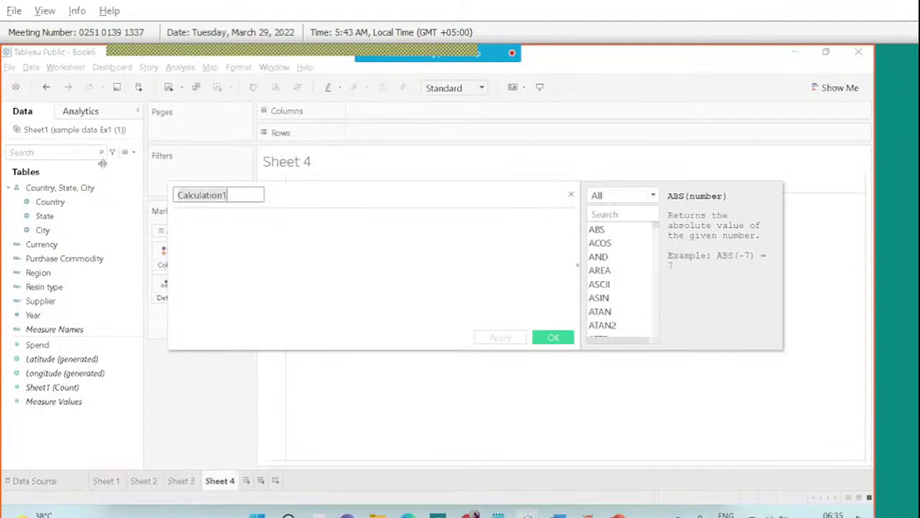
pyautogui.write('Mat')
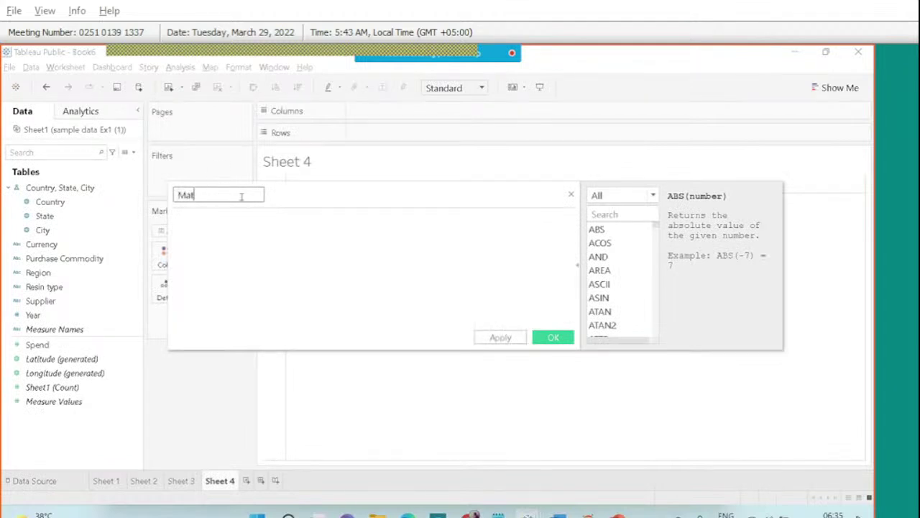
pyautogui.write('erial type')
# - Start the formula with a condition that returns "HDPE Bottle Grade" when [Resin type] equals "HDPE Bottle Grade"
pyautogui.click(242, 224)
pyautogui.write('if ree')
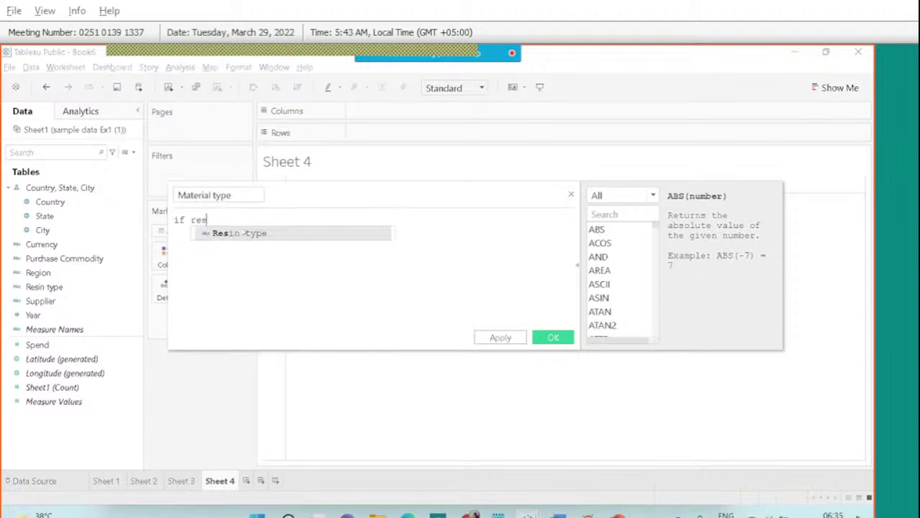
pyautogui.press('Return')
pyautogui.write('="')
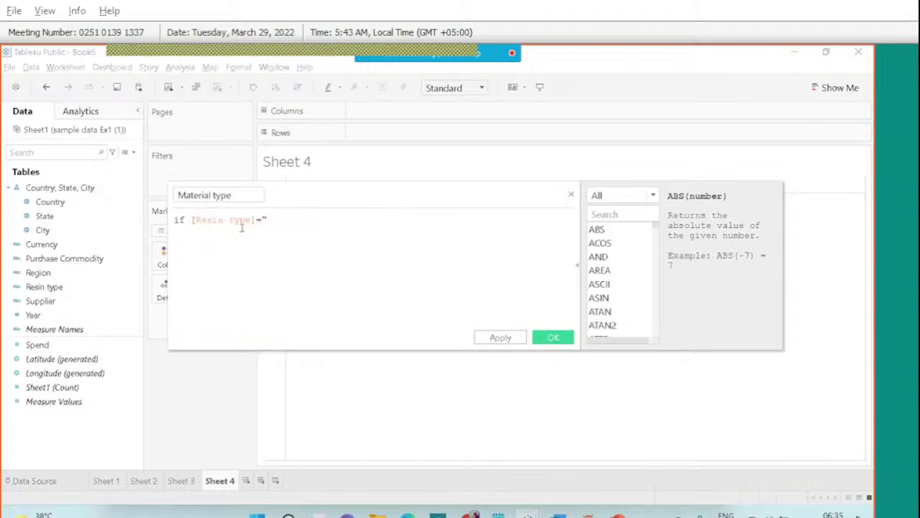
pyautogui.write('HDPE Boy')
pyautogui.press('BackSpace')
pyautogui.write('ttle Grade" THEN')
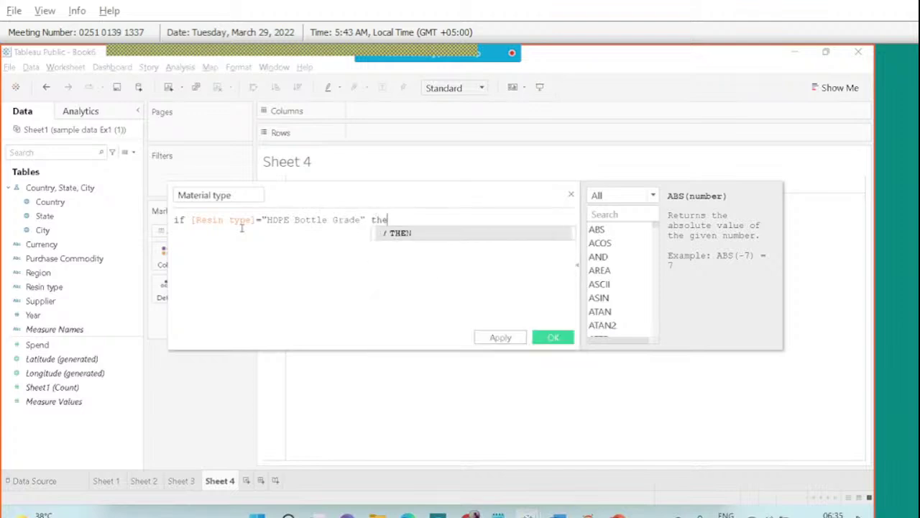
pyautogui.write(' "')
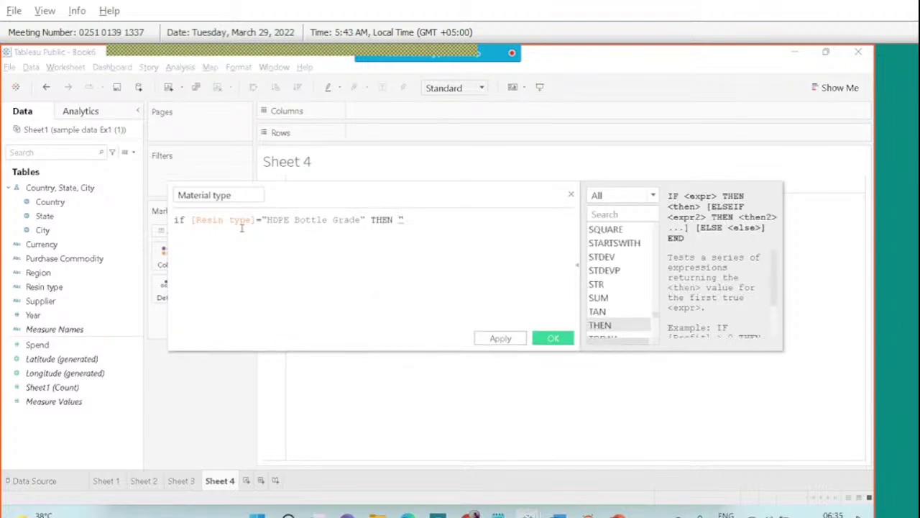
pyautogui.write('HDPE Bottle Grade')
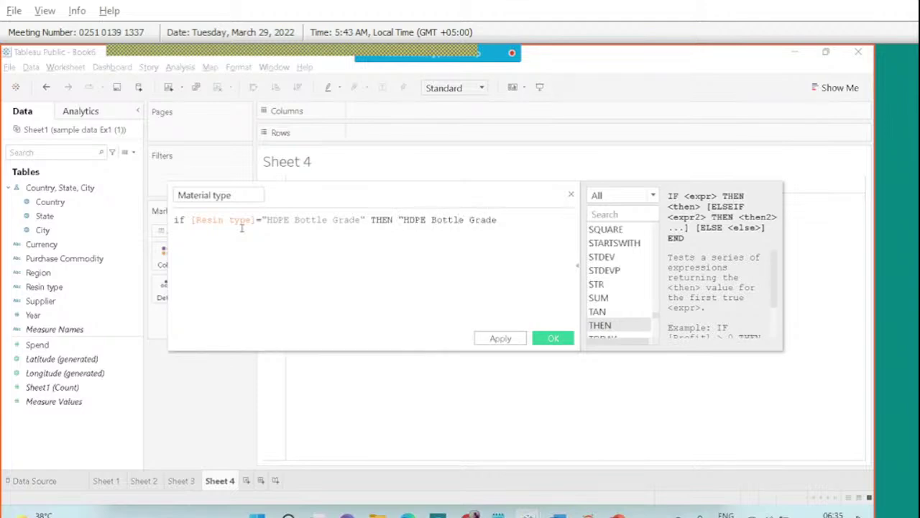
pyautogui.write('"')
# - Add an ELSEIF condition to the formula that returns "PET Bottle Grade" when [Resin type] equals "PET Bottle Grade"
pyautogui.press('Return')
pyautogui.write('els')
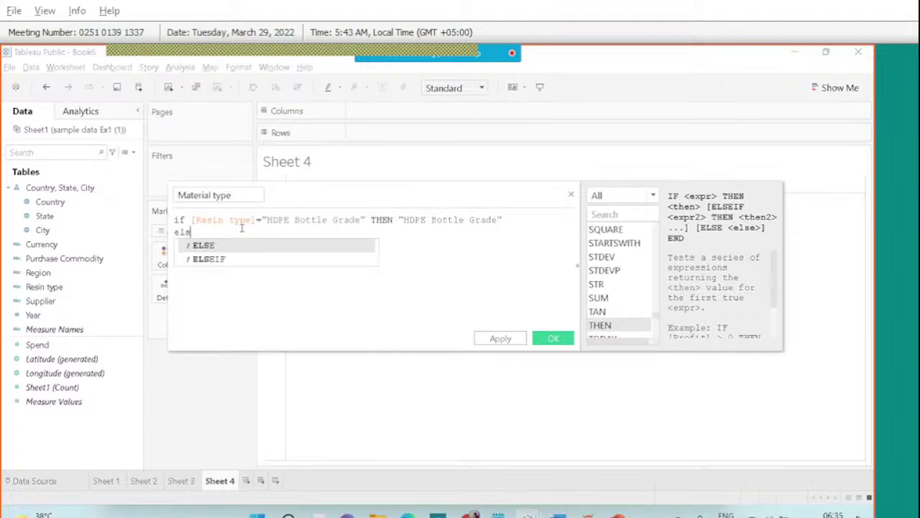
pyautogui.press('Down')
pyautogui.press('Return')
pyautogui.write('re')
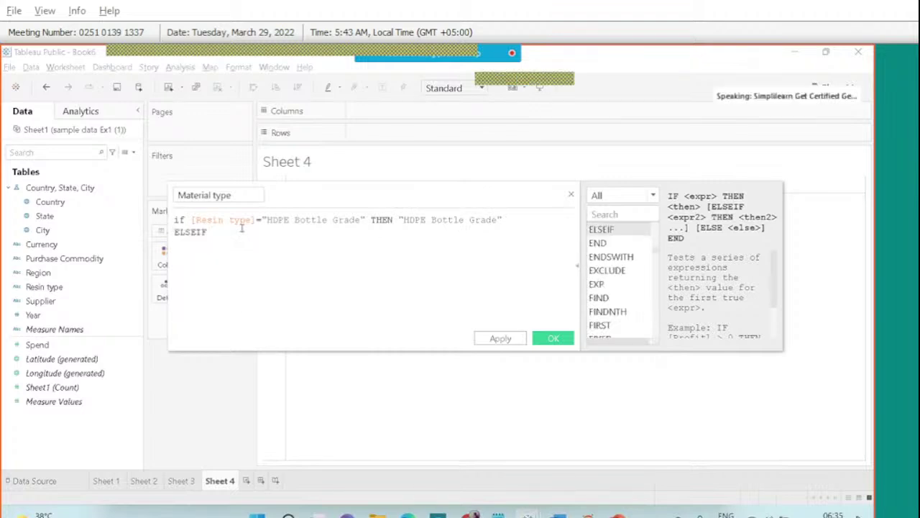
pyautogui.write('s')
pyautogui.press('Return')
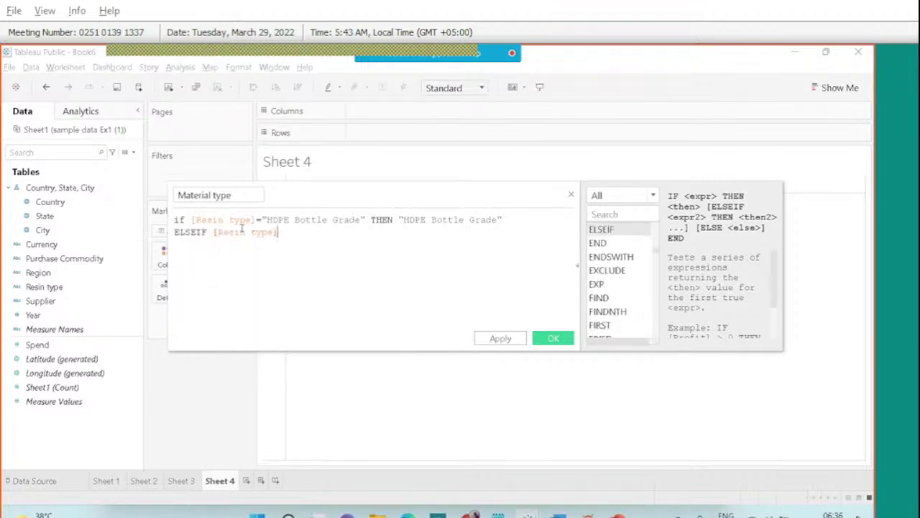
pyautogui.write('="PET Bottle Grade')
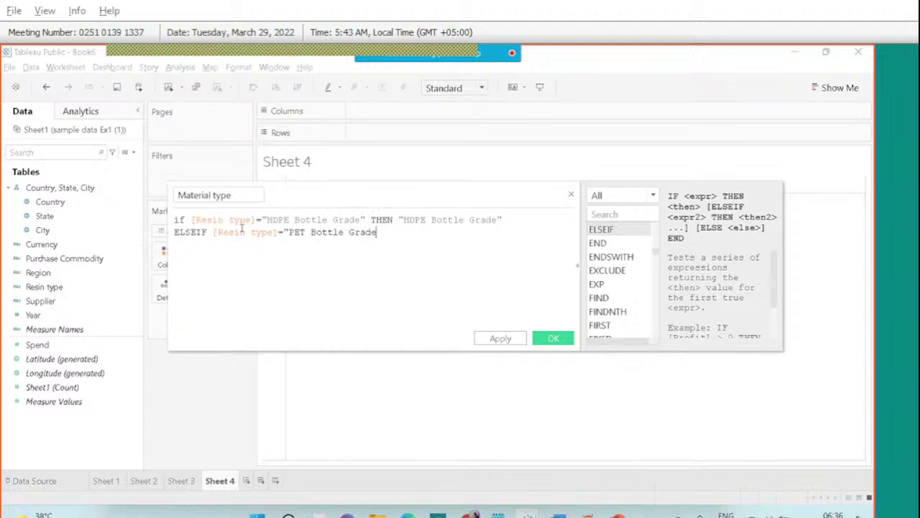
pyautogui.write('" THEN')
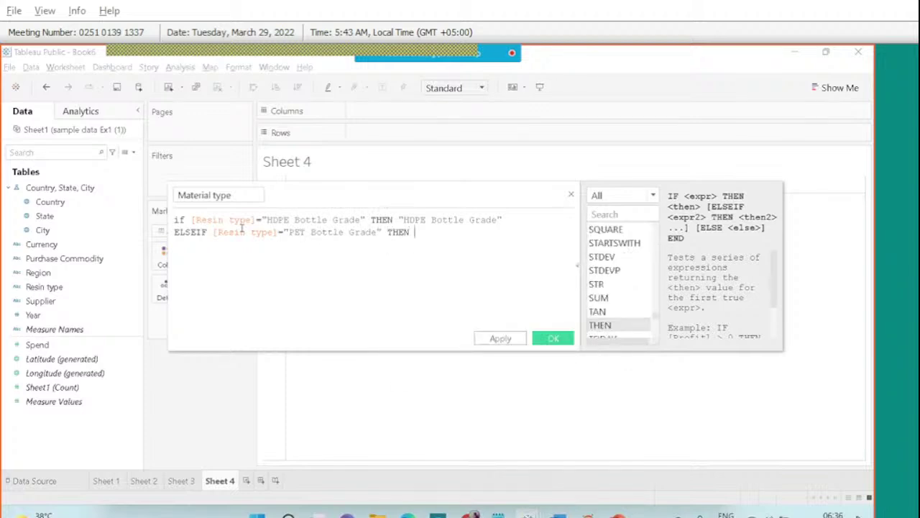
pyautogui.write(' "PET Bottle Grade')
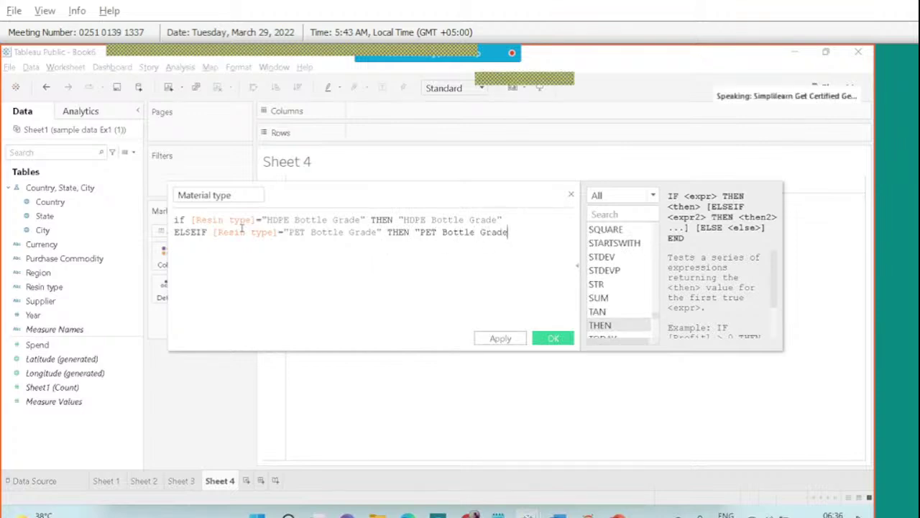
pyautogui.write('"')
# - Complete the formula with an ELSE branch that returns "Others" and a closing End
pyautogui.press('Return')
pyautogui.write('ELSE')
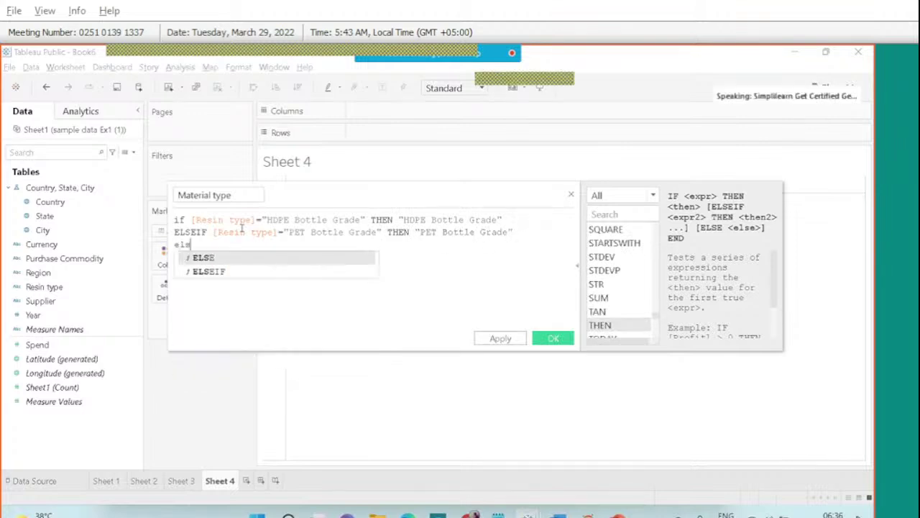
pyautogui.write(' "')
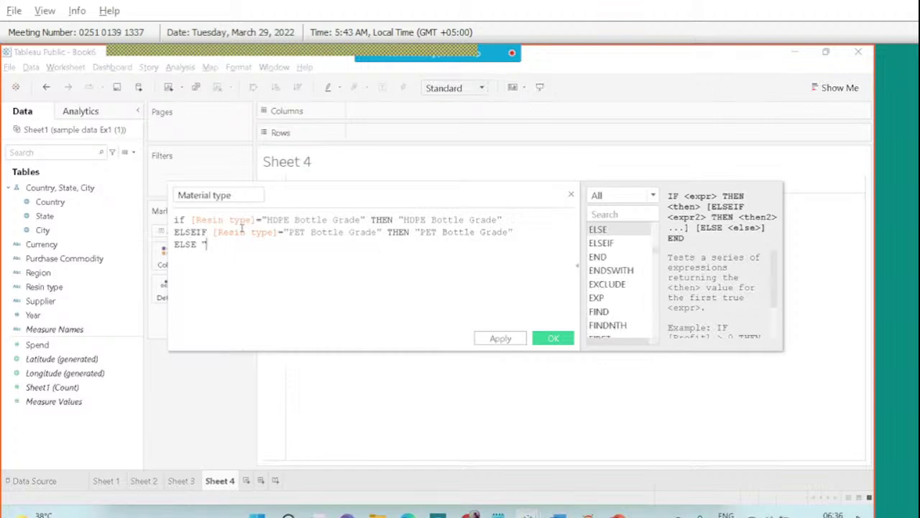
pyautogui.write('Others"')
pyautogui.press('Return')
pyautogui.write('End"')
pyautogui.press('BackSpace')
pyautogui.click(412, 258)
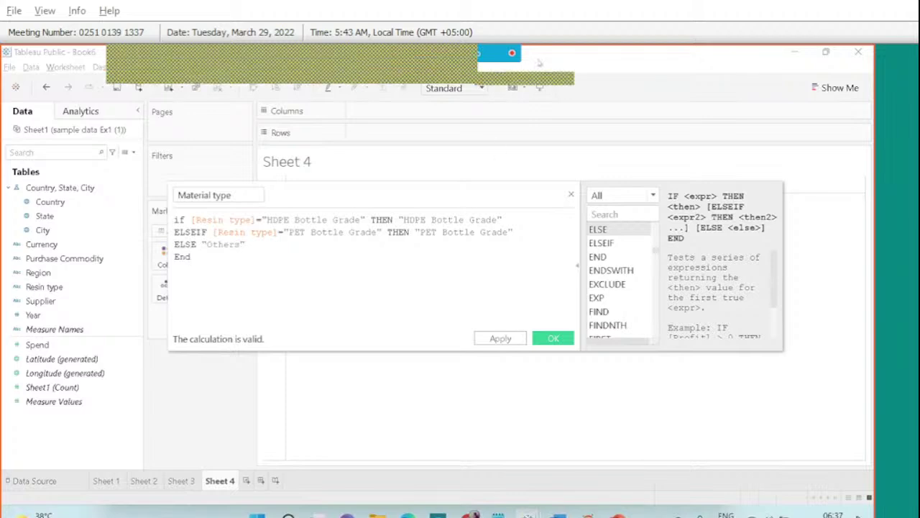
# - Apply and save the Material type calculated field, and list its values as rows on Sheet 4
pyautogui.click(574, 62)
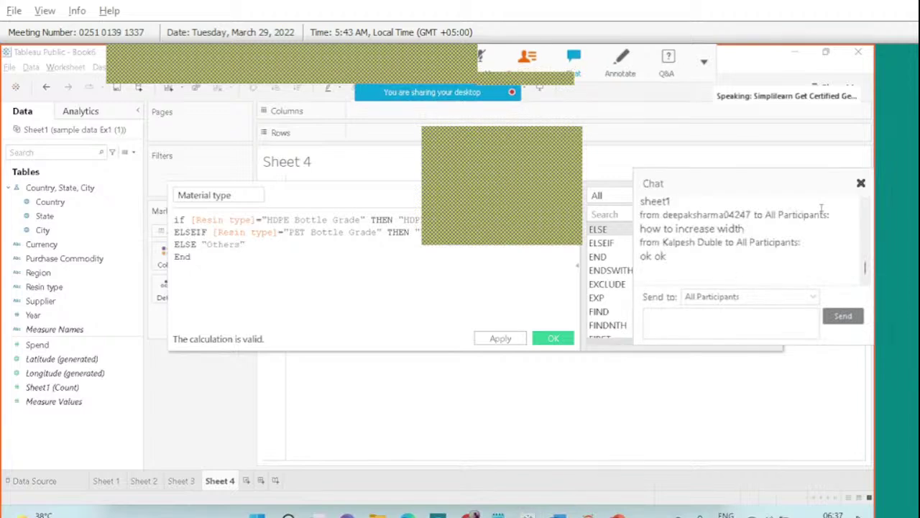
pyautogui.click(859, 185)
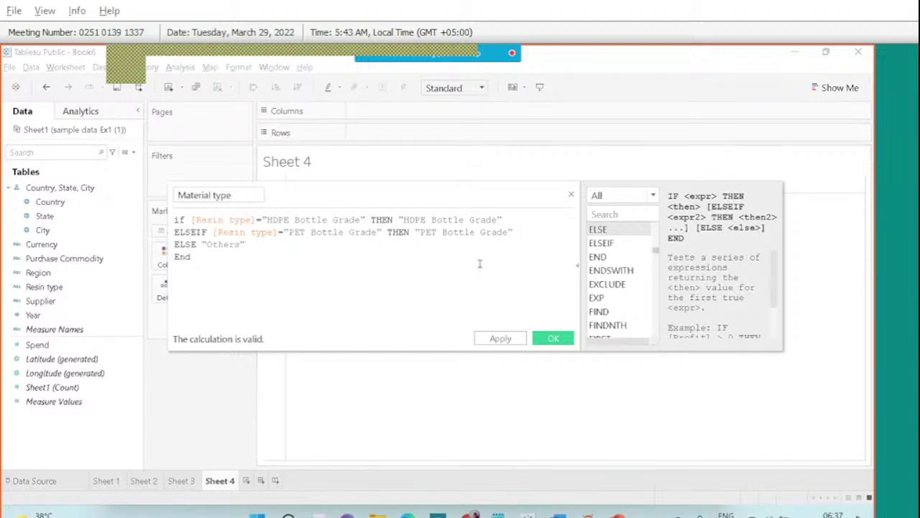
pyautogui.click(500, 339)
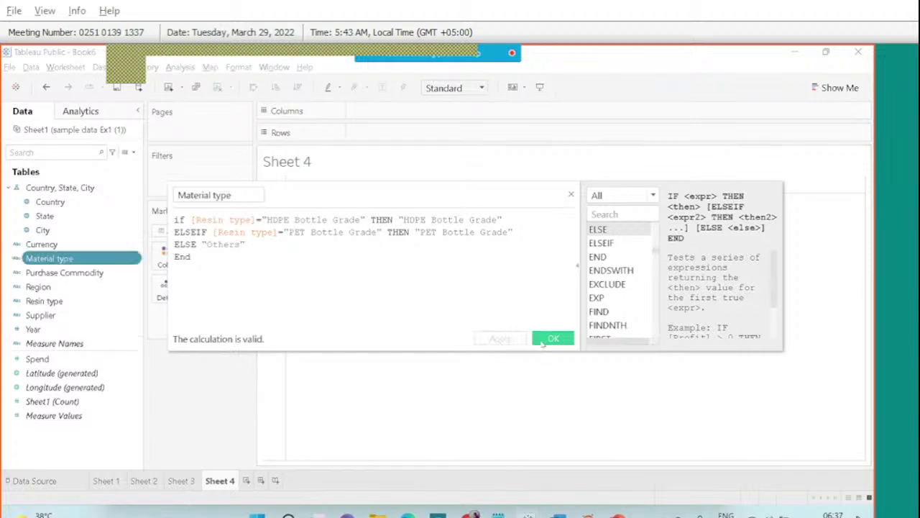
pyautogui.click(541, 344)
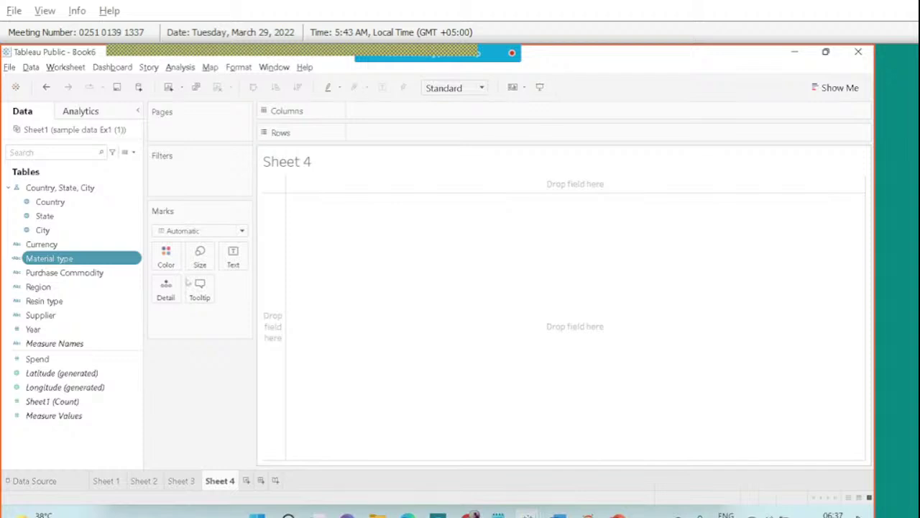
pyautogui.moveTo(49, 258); pyautogui.dragTo(301, 202)
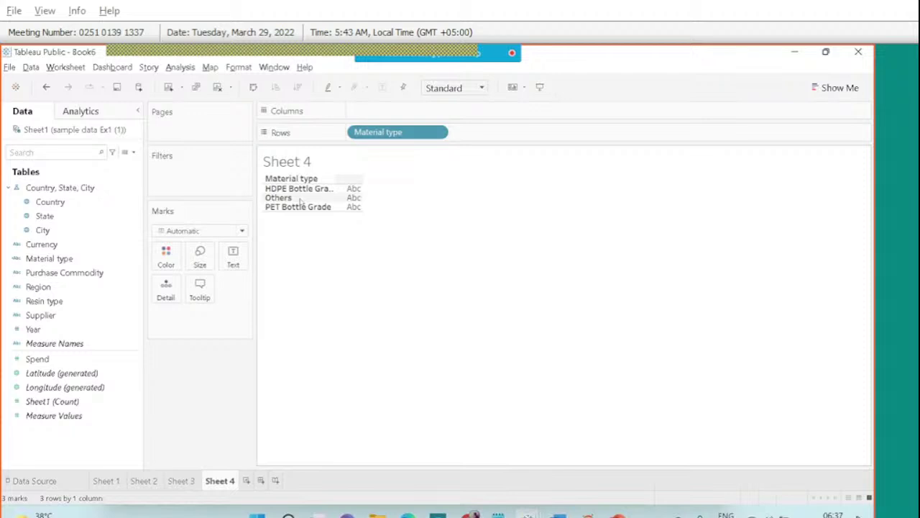
# - In the data source preview, compare the Material type values with the Resin type values across the rows
pyautogui.click(34, 481)
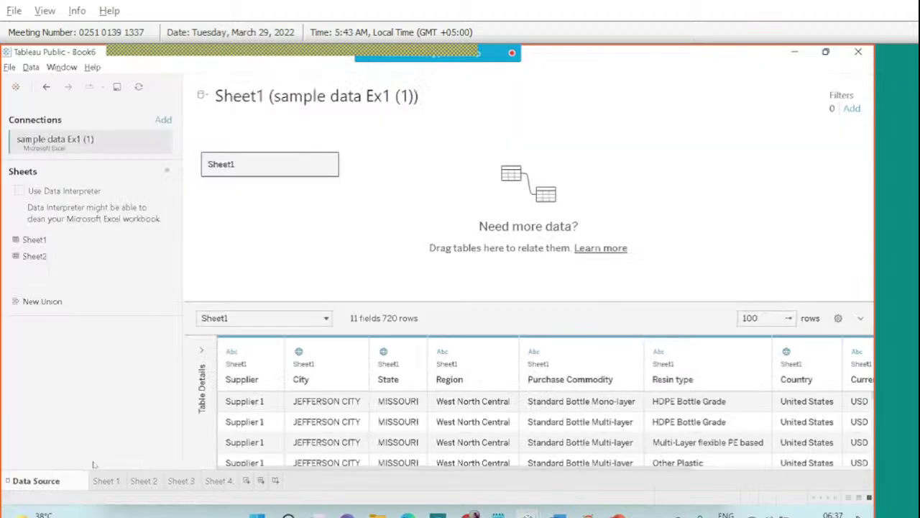
pyautogui.hscroll(6, 517, 430)
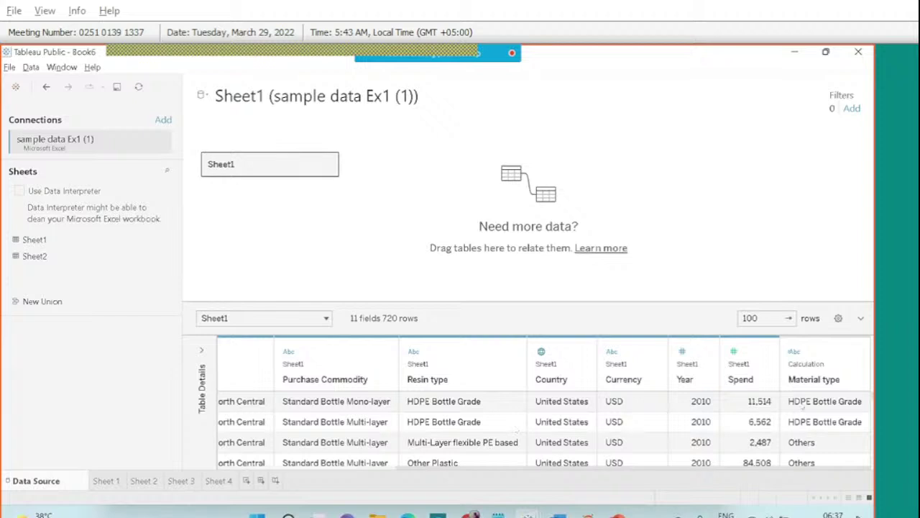
pyautogui.scroll(-1, 803, 427)
pyautogui.scroll(-1, 803, 427)
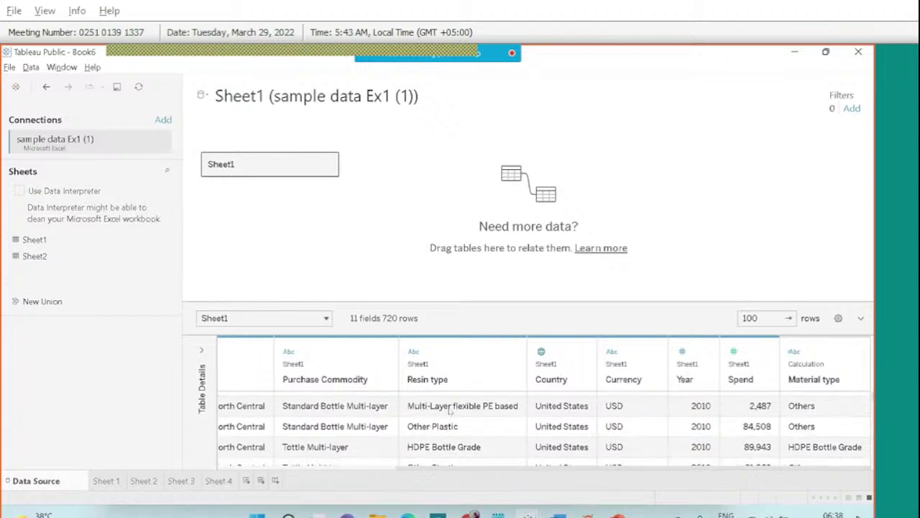
pyautogui.scroll(-2, 807, 427)
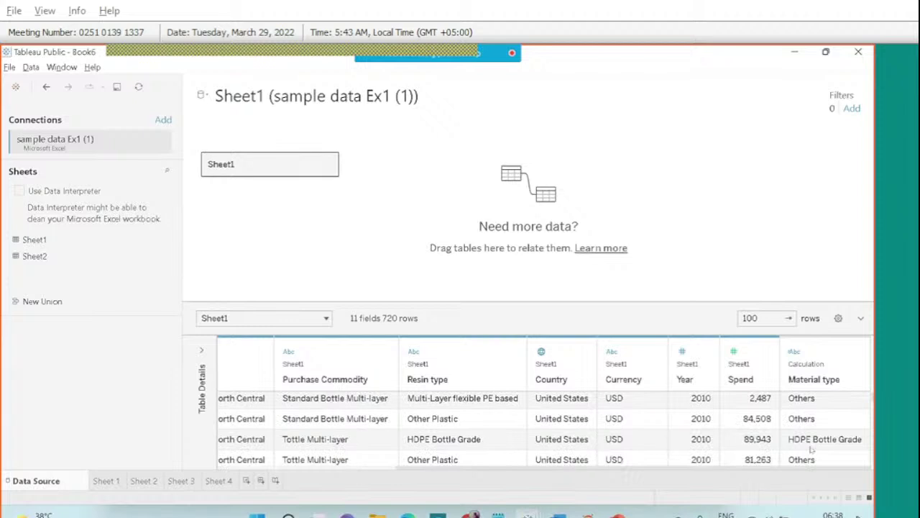
pyautogui.scroll(-3, 809, 446)
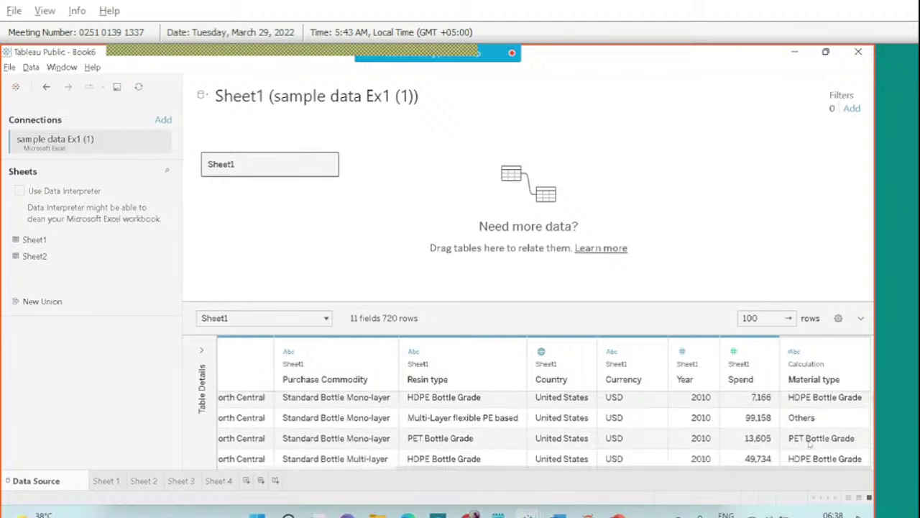
pyautogui.scroll(-1, 809, 445)
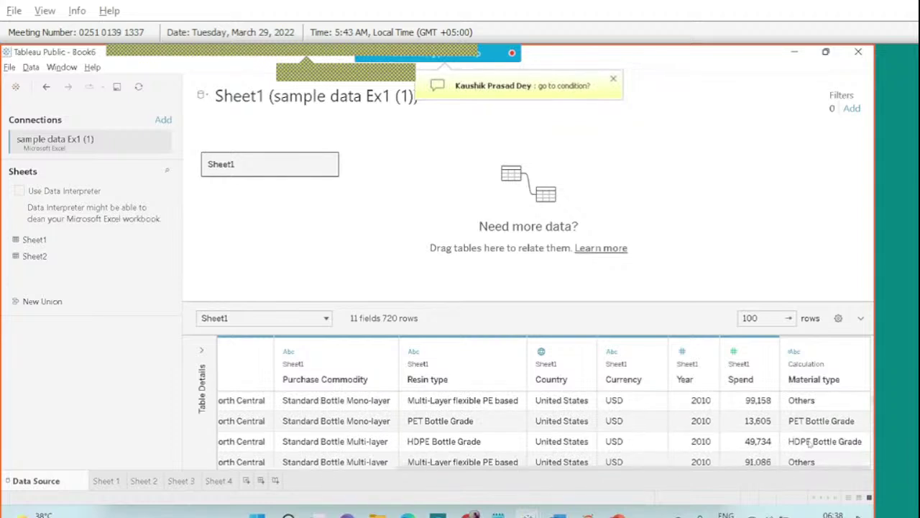
# - Return to Sheet 4, review the formula of the Material type field in the calculation editor, and close it
pyautogui.click(220, 480)
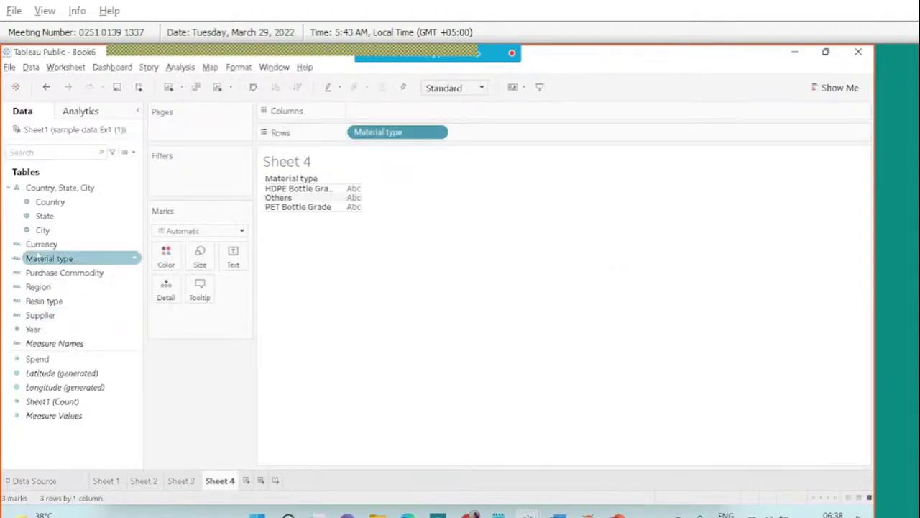
pyautogui.rightClick(50, 261)
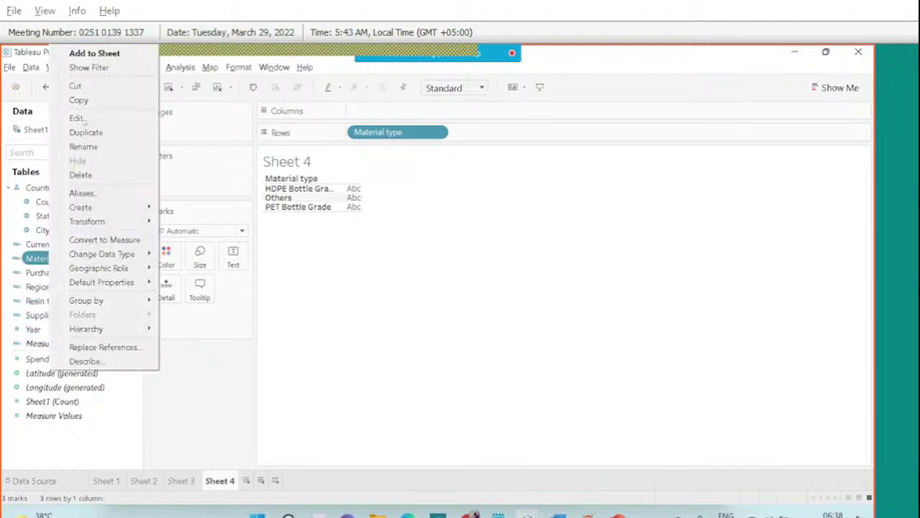
pyautogui.click(80, 119)
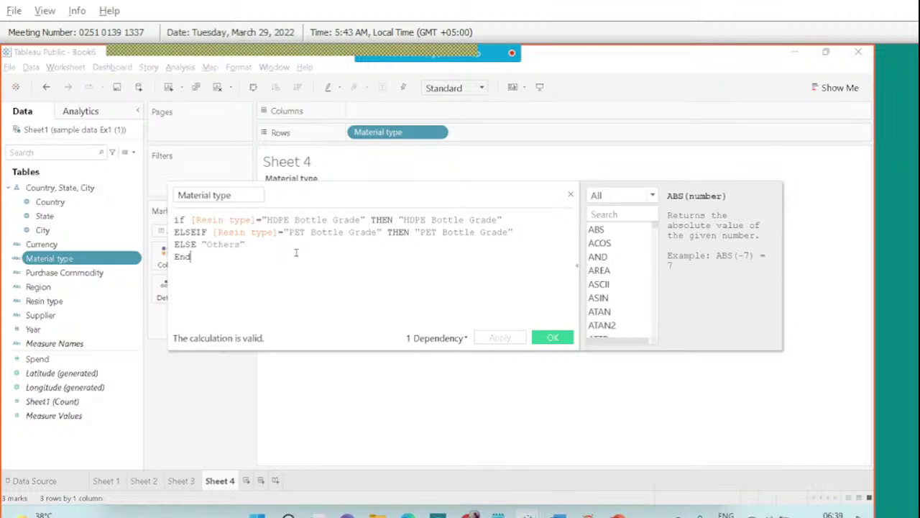
pyautogui.click(571, 194)
# - Switch to the PowerPoint exercise slide to read the task on spend by material type, and return to Tableau
pyautogui.moveTo(558, 515)
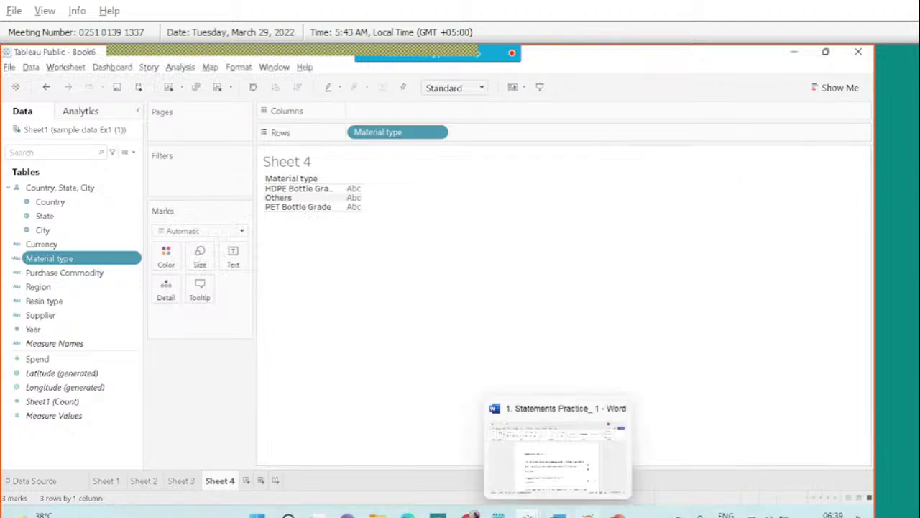
pyautogui.click(471, 515)
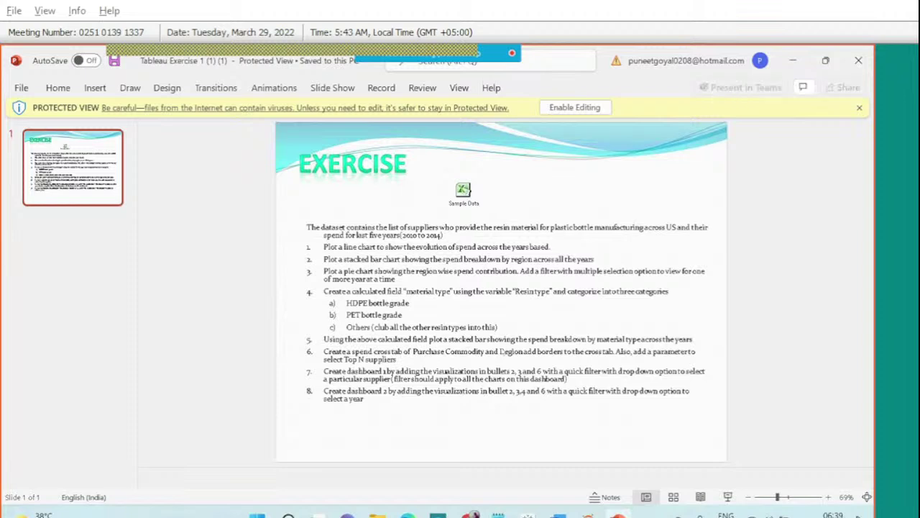
pyautogui.hotkey('alt', 'Tab')
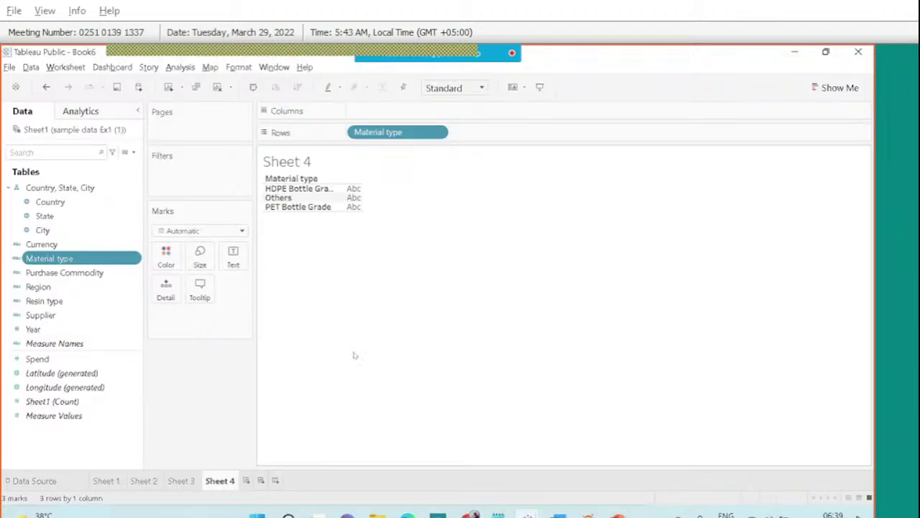
# - Clear Sheet 4 and build a stacked bar chart of Spend by Year coloured by Material type, fitted to Entire View
pyautogui.click(216, 88)
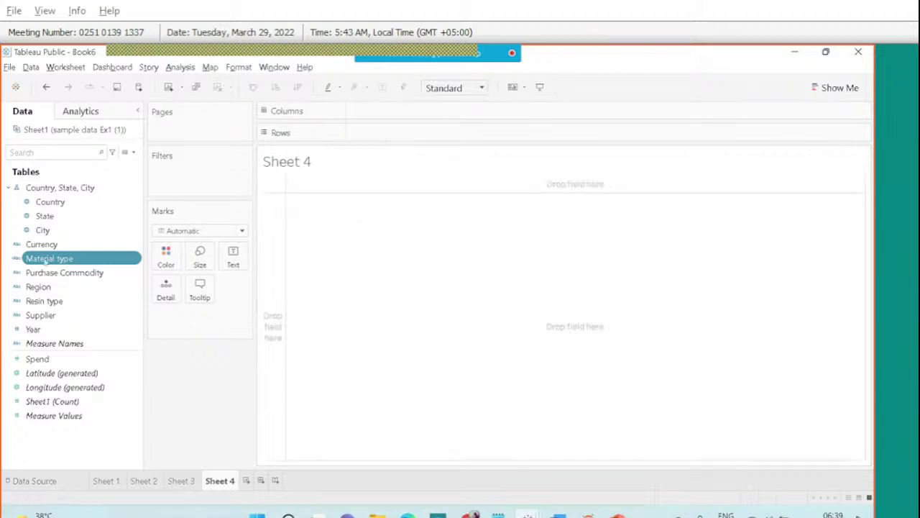
pyautogui.moveTo(33, 329); pyautogui.dragTo(396, 114)
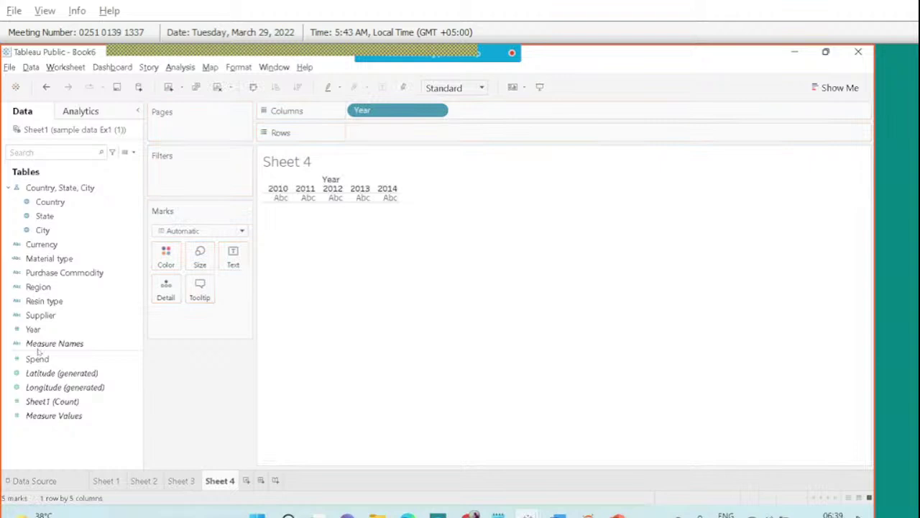
pyautogui.moveTo(44, 358); pyautogui.dragTo(381, 136)
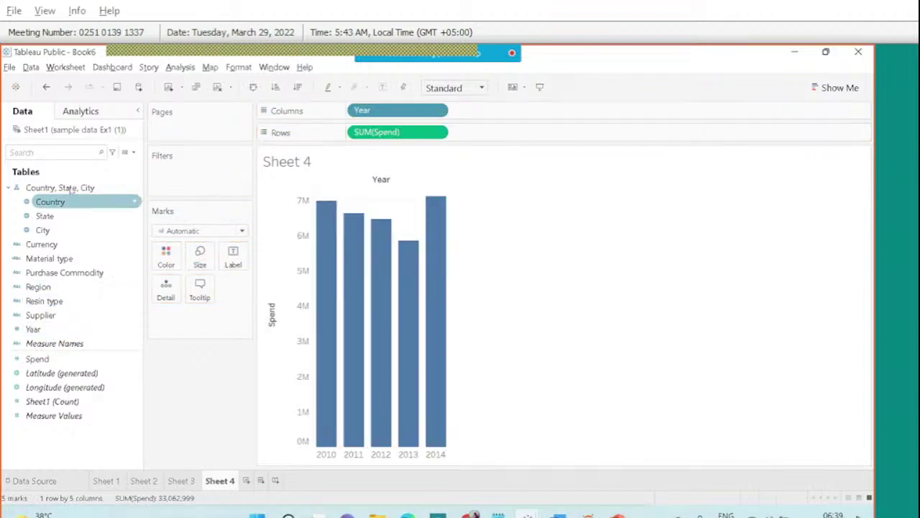
pyautogui.moveTo(44, 258); pyautogui.dragTo(167, 263)
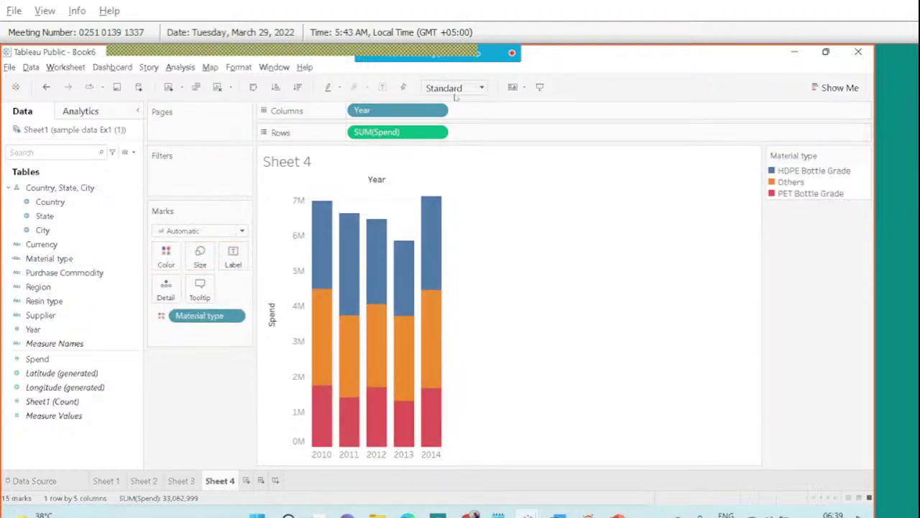
pyautogui.click(457, 88)
pyautogui.click(458, 141)
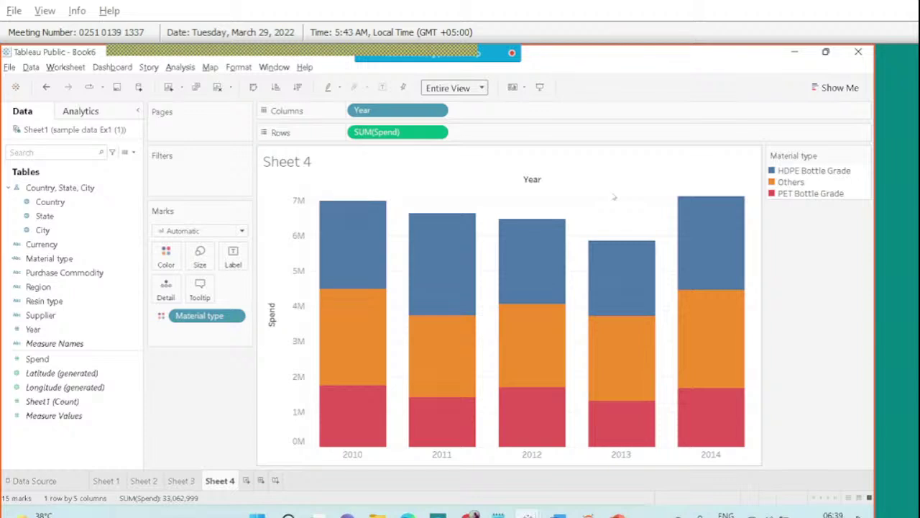
# - Label the stacked bar segments with Spend and show the labels as Percent of Total
pyautogui.moveTo(570, 281)
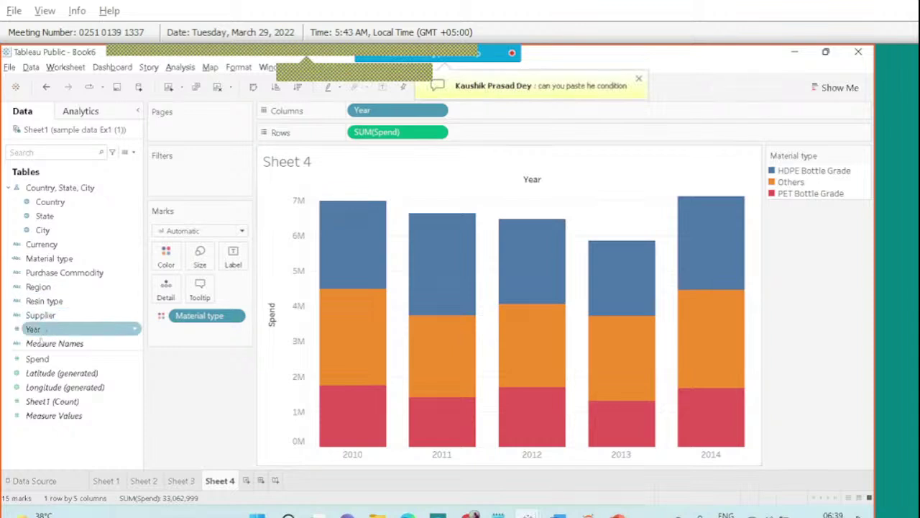
pyautogui.moveTo(42, 358); pyautogui.dragTo(229, 261)
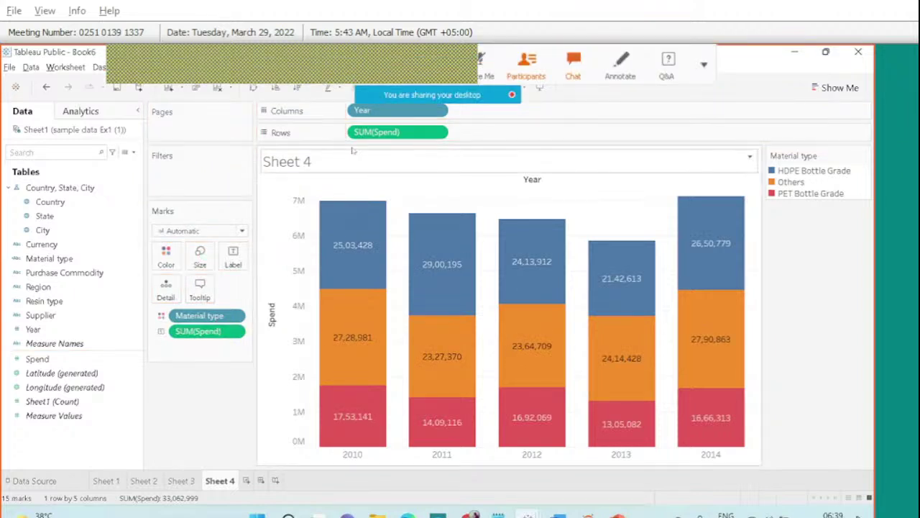
pyautogui.rightClick(187, 332)
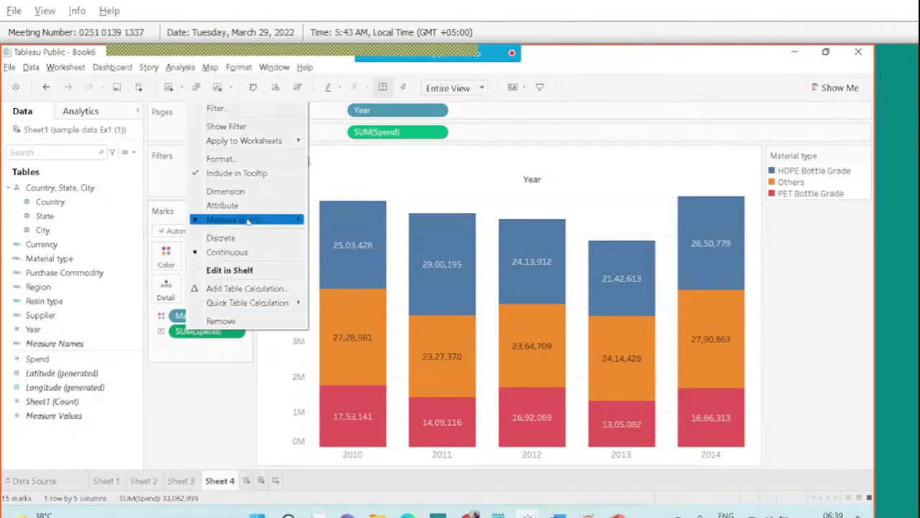
pyautogui.moveTo(241, 302)
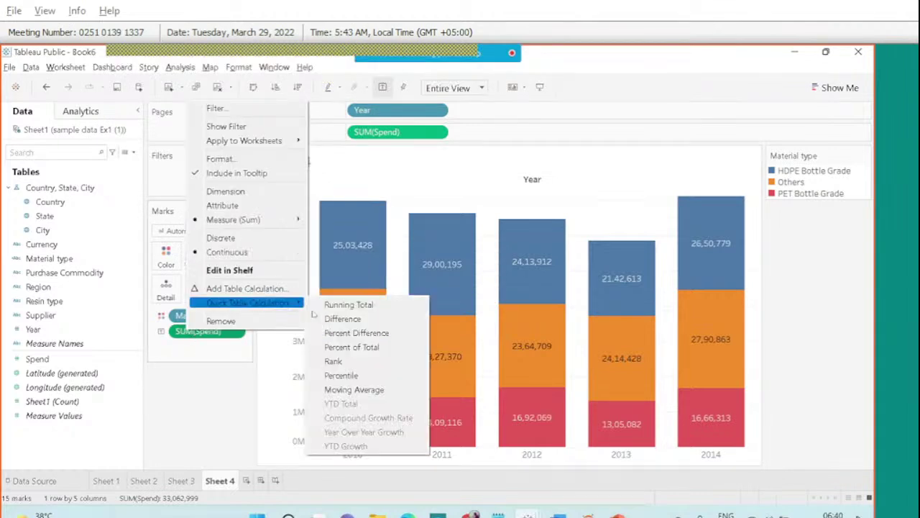
pyautogui.click(347, 346)
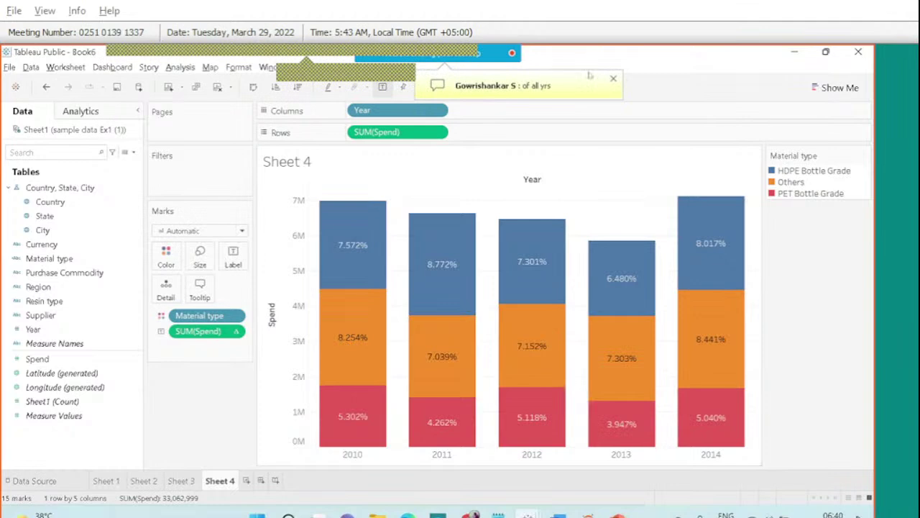
# - Circle the percentage label of the 2010 HDPE Bottle Grade segment with the annotation pen and close the annotation tools
pyautogui.click(622, 70)
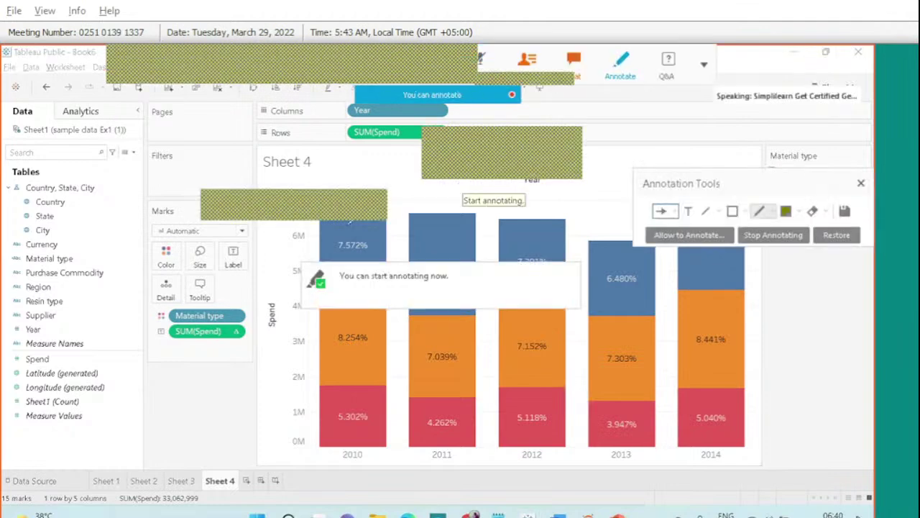
pyautogui.moveTo(348, 224); pyautogui.dragTo(344, 224)
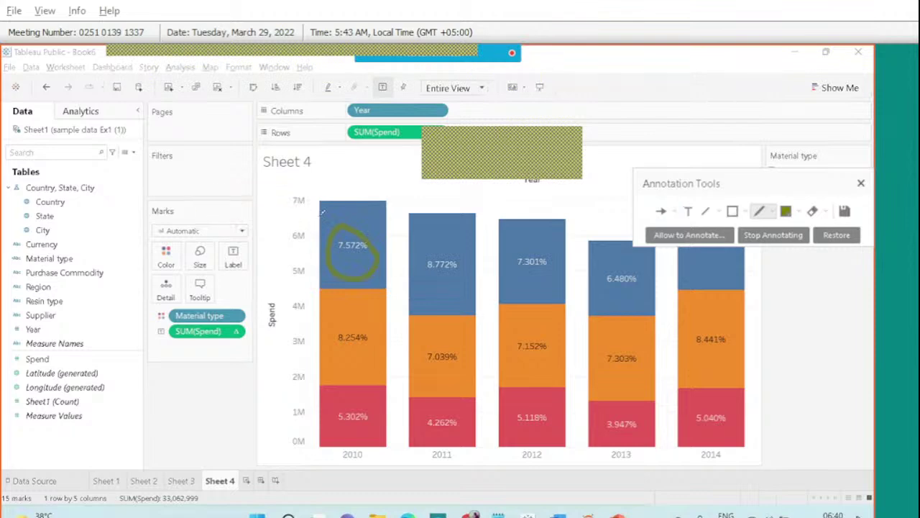
pyautogui.moveTo(351, 216); pyautogui.dragTo(349, 215)
pyautogui.click(862, 184)
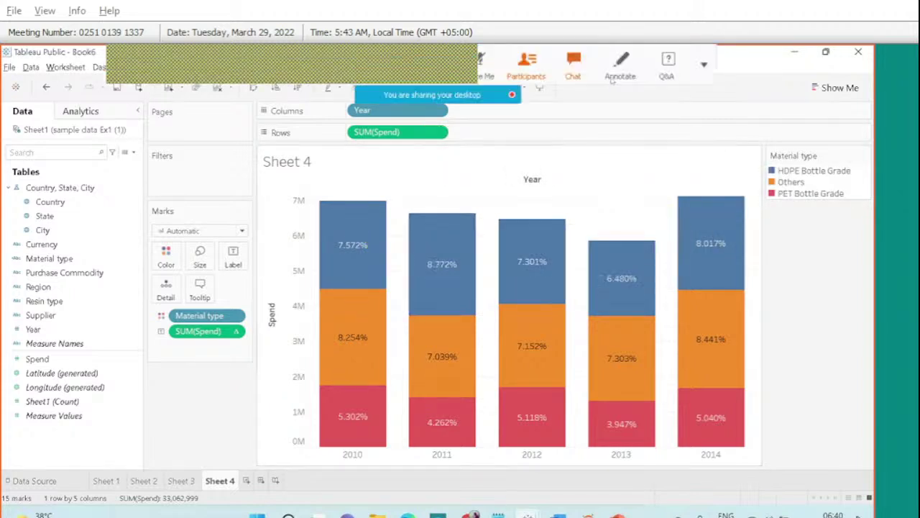
# - Draw annotation arrows above the 2010 and 2011 bars, tick each 2010 segment, and close the annotation tools
pyautogui.click(620, 63)
pyautogui.moveTo(343, 161); pyautogui.dragTo(342, 193)
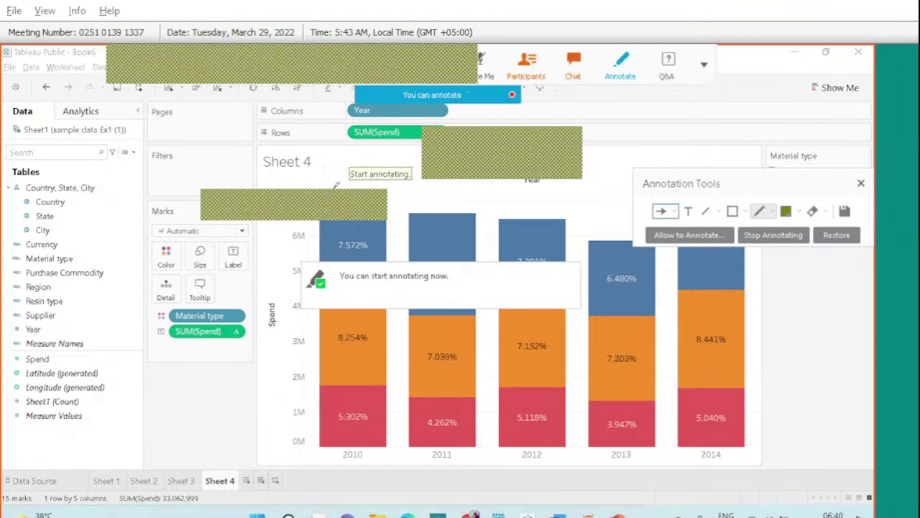
pyautogui.moveTo(436, 159)
pyautogui.mouseDown()
pyautogui.moveTo(434, 196)
pyautogui.moveTo(448, 181)
pyautogui.mouseUp()
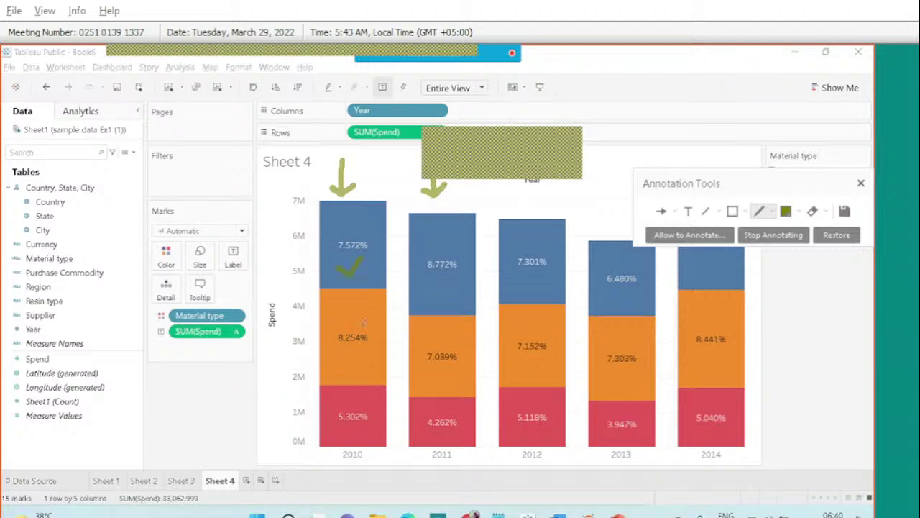
pyautogui.moveTo(343, 324); pyautogui.dragTo(370, 316)
pyautogui.moveTo(354, 416); pyautogui.dragTo(383, 406)
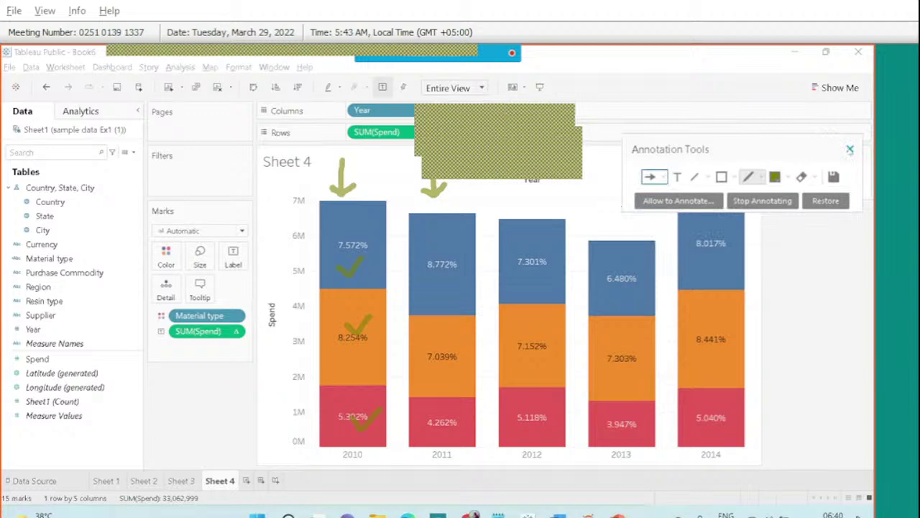
pyautogui.click(850, 150)
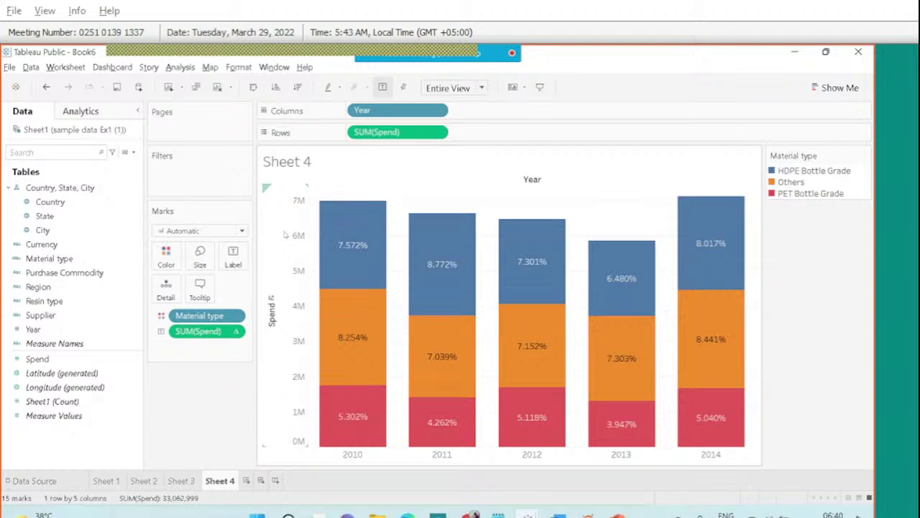
# - Clear the table calculation from the Spend label and undo that clearing
pyautogui.rightClick(221, 331)
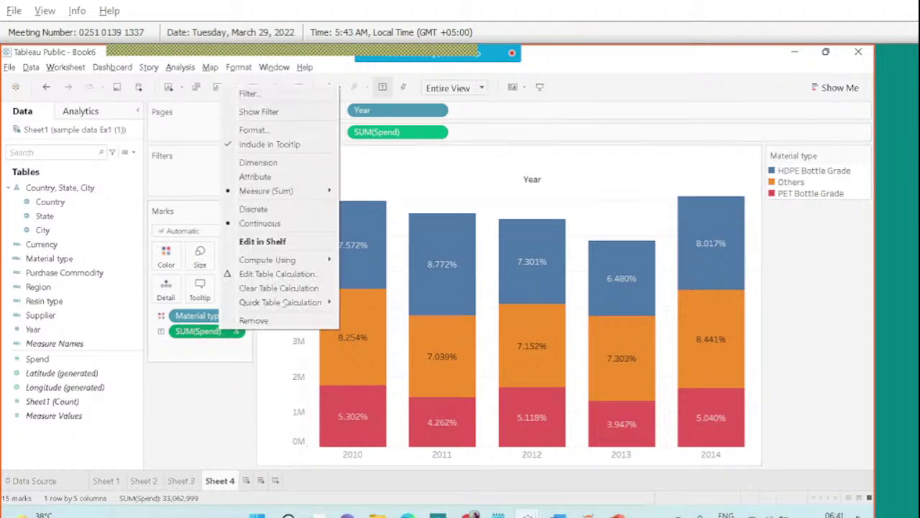
pyautogui.moveTo(284, 304)
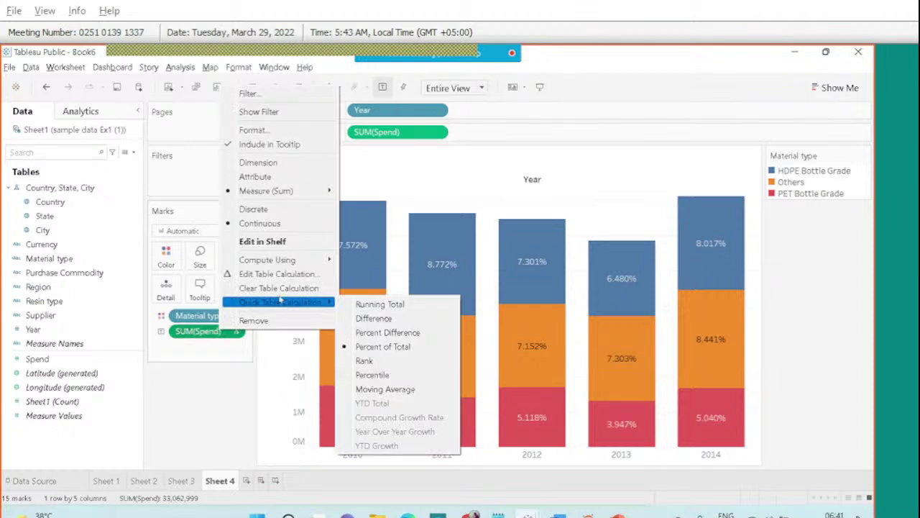
pyautogui.click(279, 287)
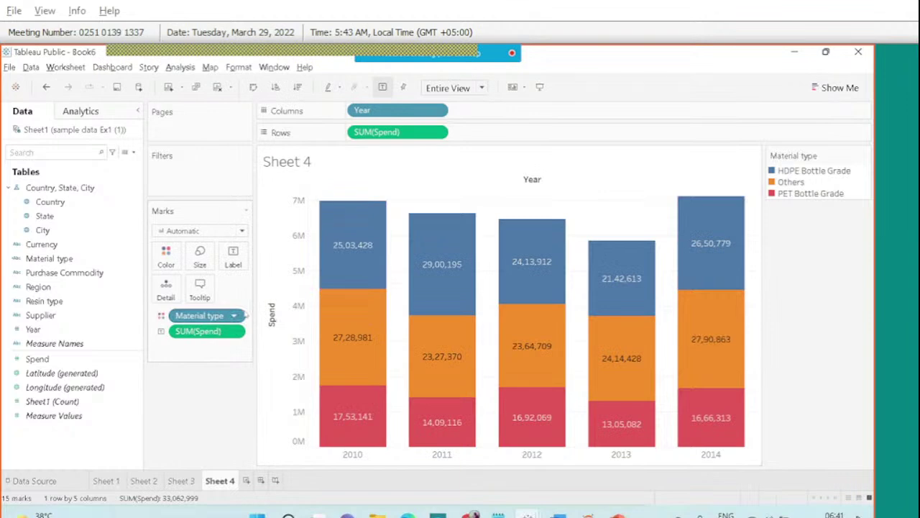
pyautogui.hotkey('ctrl', 'z')
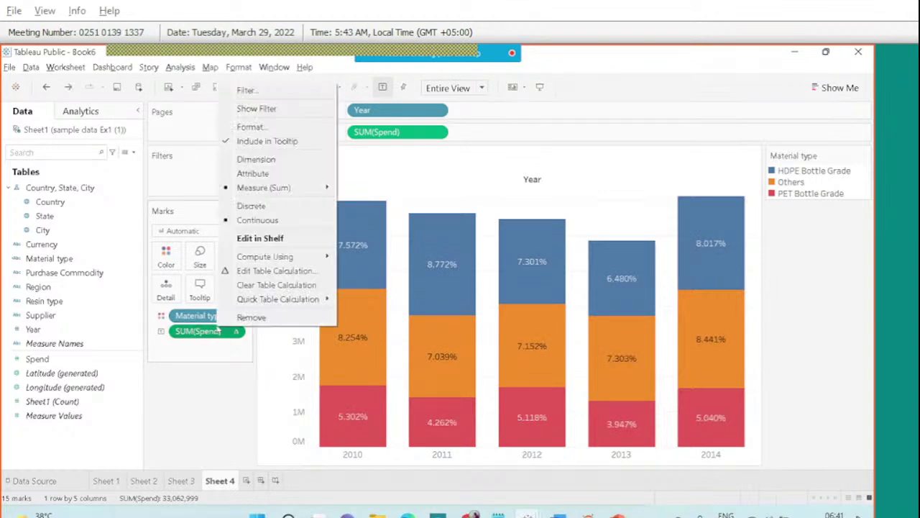
# - Edit the Spend label's table calculation so Percent of Total is computed using Table (down), and close the dialog
pyautogui.rightClick(220, 331)
pyautogui.click(273, 270)
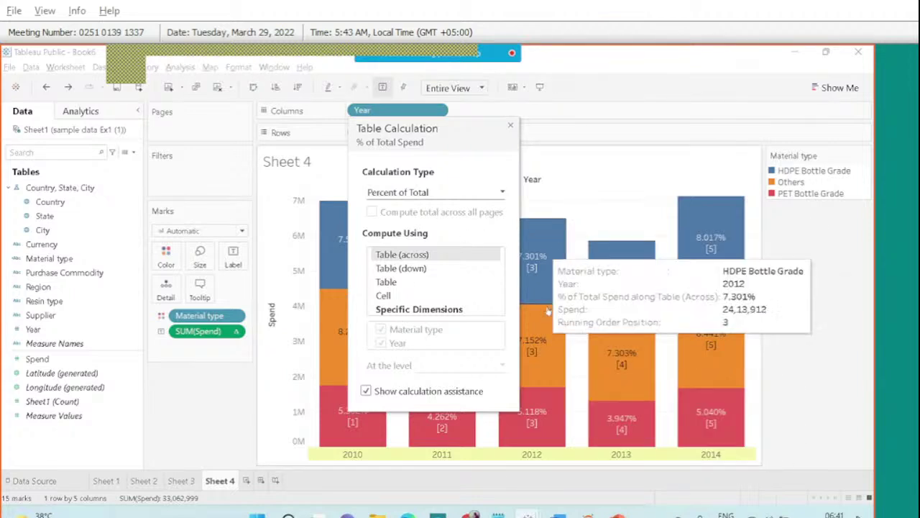
pyautogui.click(392, 271)
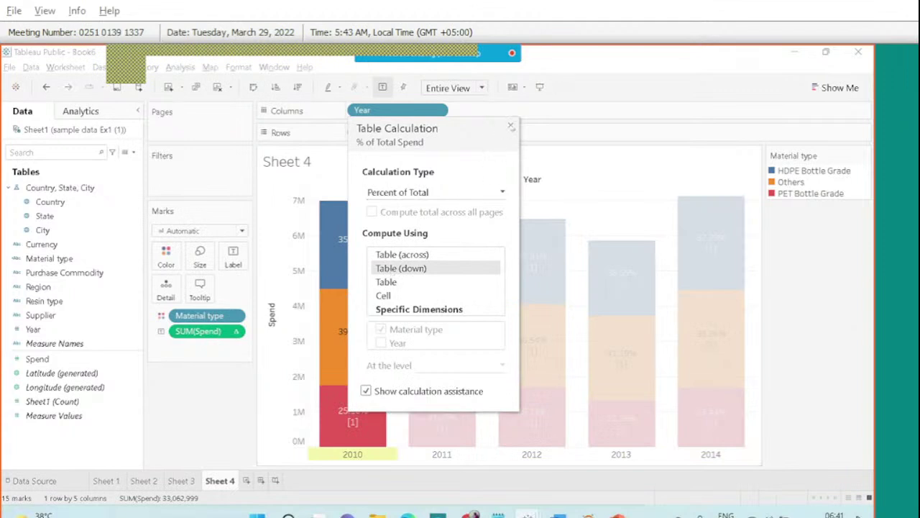
pyautogui.click(507, 128)
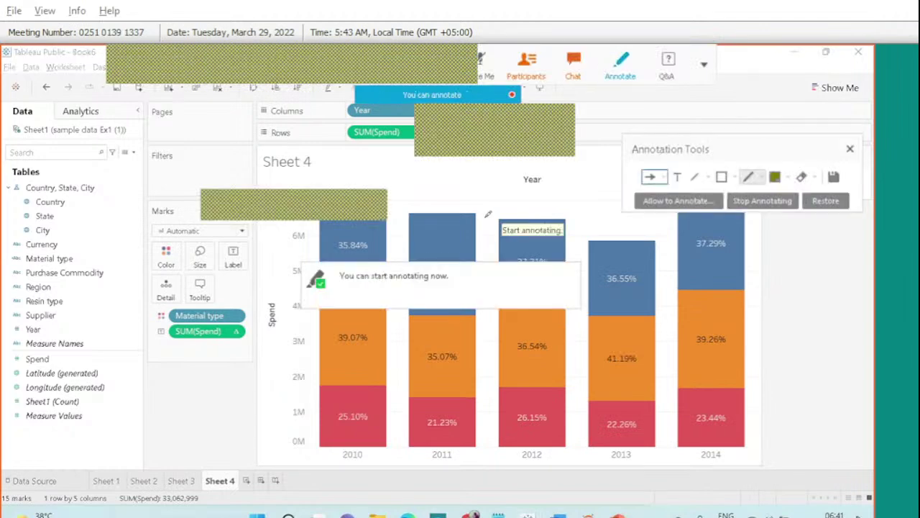
# - Draw annotation arrows from the 2010 bar across to 2011 and down beside the 2011 bar, and close the annotation tools
pyautogui.moveTo(484, 215)
pyautogui.mouseDown()
pyautogui.moveTo(485, 286)
pyautogui.moveTo(505, 274)
pyautogui.mouseUp()
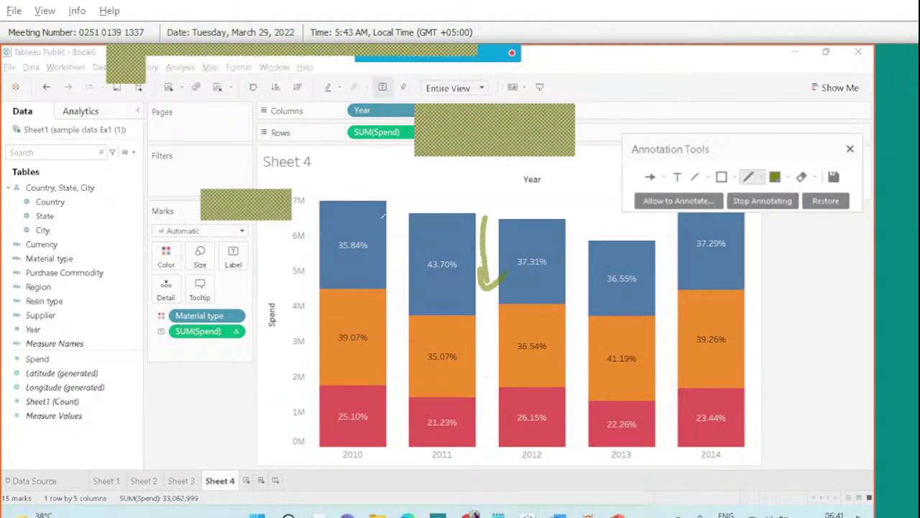
pyautogui.moveTo(385, 216)
pyautogui.mouseDown()
pyautogui.moveTo(492, 190)
pyautogui.moveTo(469, 175)
pyautogui.moveTo(489, 181)
pyautogui.moveTo(472, 215)
pyautogui.mouseUp()
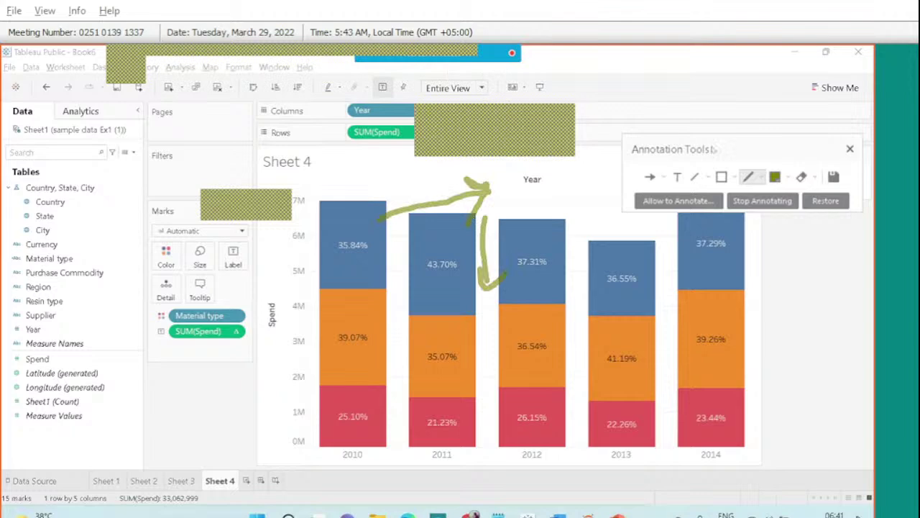
pyautogui.click(850, 150)
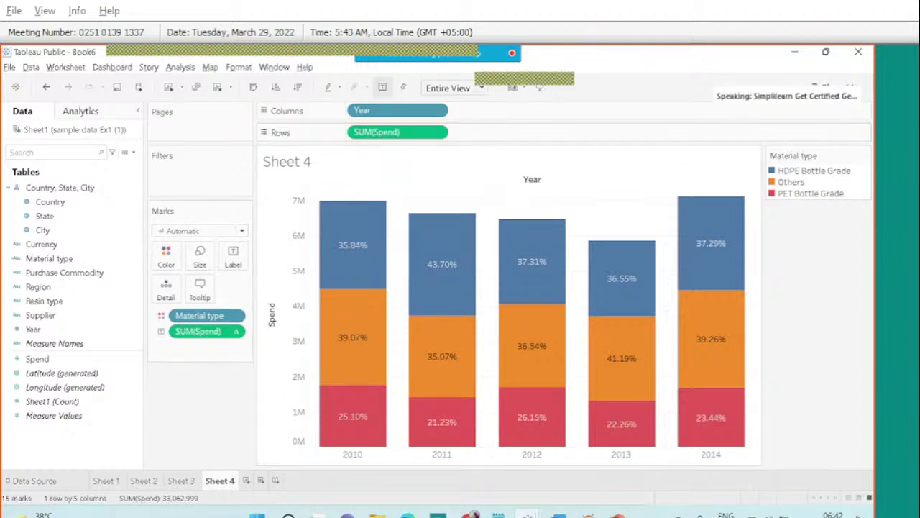
# - Switch to the PowerPoint exercise slide to read task 6 on the spend crosstab and Top N suppliers, and return to Tableau
pyautogui.hotkey('alt', 'Tab')
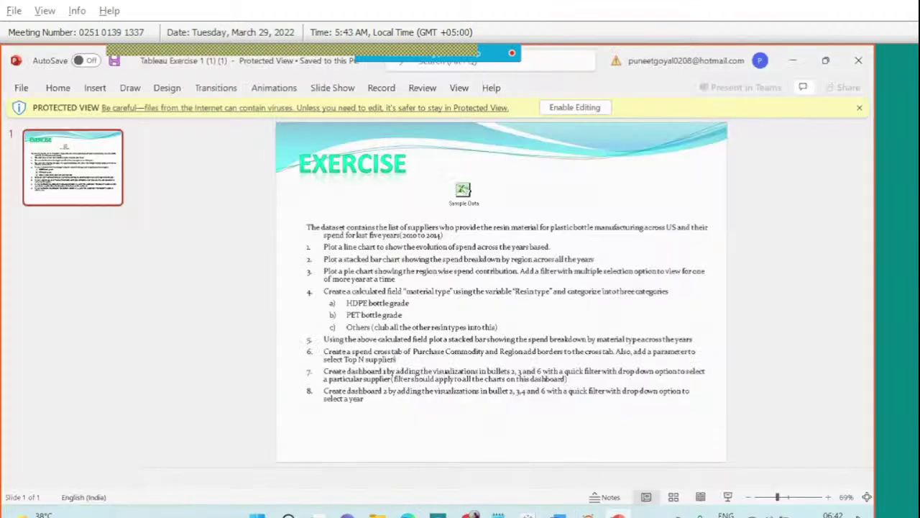
pyautogui.click(394, 359)
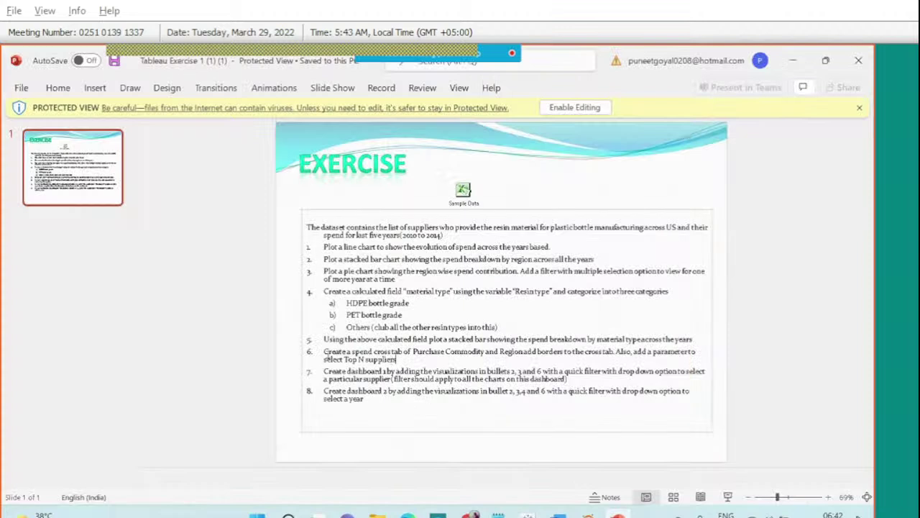
pyautogui.keyDown('shift'); pyautogui.click(325, 359); pyautogui.keyUp('shift')
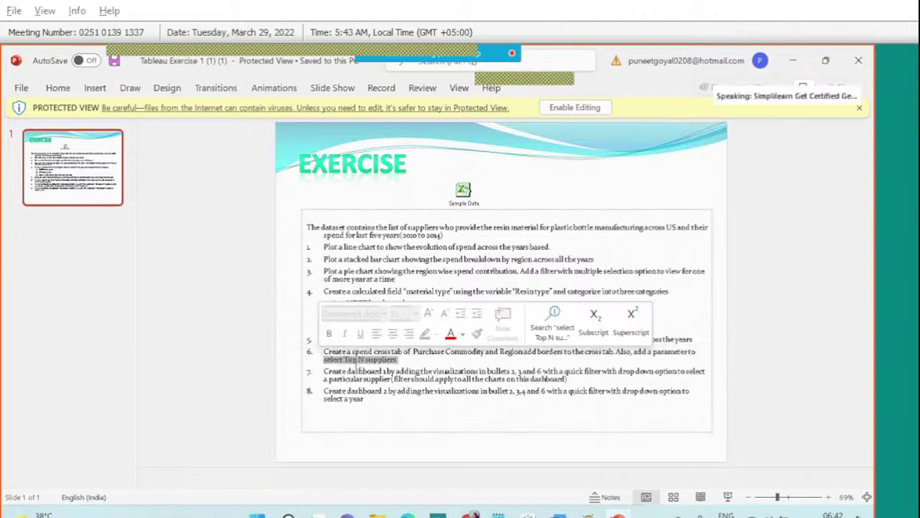
pyautogui.click(358, 368)
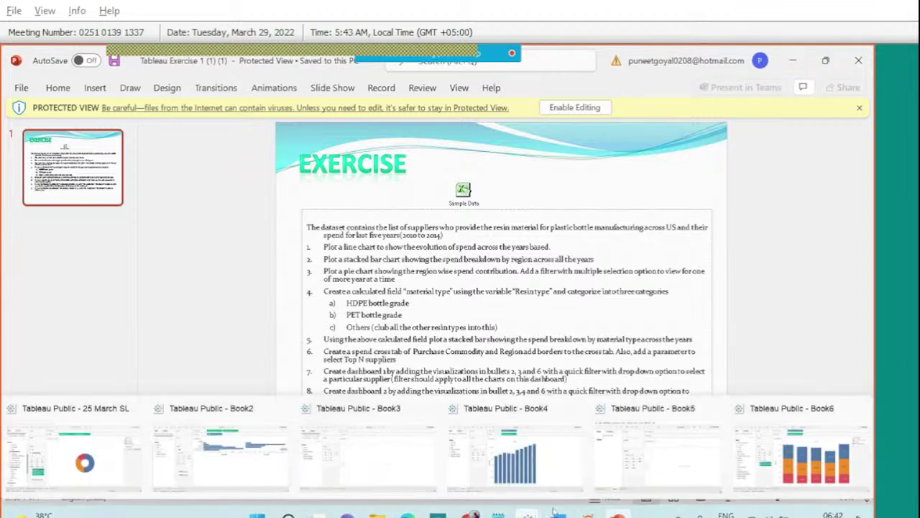
pyautogui.click(528, 515)
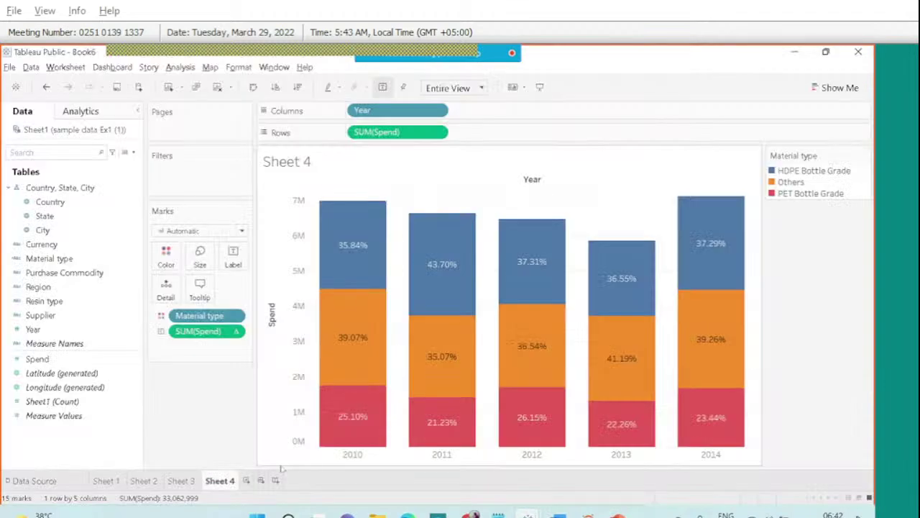
# - Create a new worksheet and build a crosstab of Spend with Region in rows and Purchase Commodity in columns
pyautogui.click(246, 480)
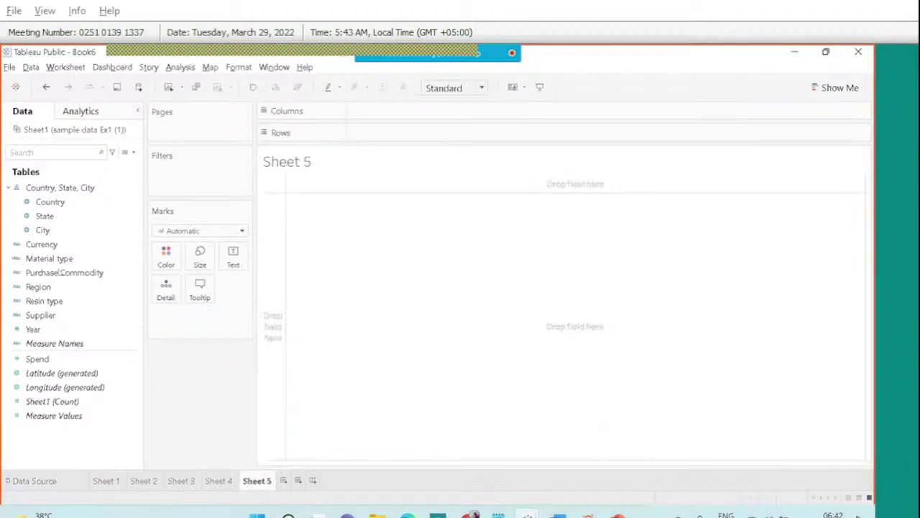
pyautogui.moveTo(43, 286); pyautogui.dragTo(397, 138)
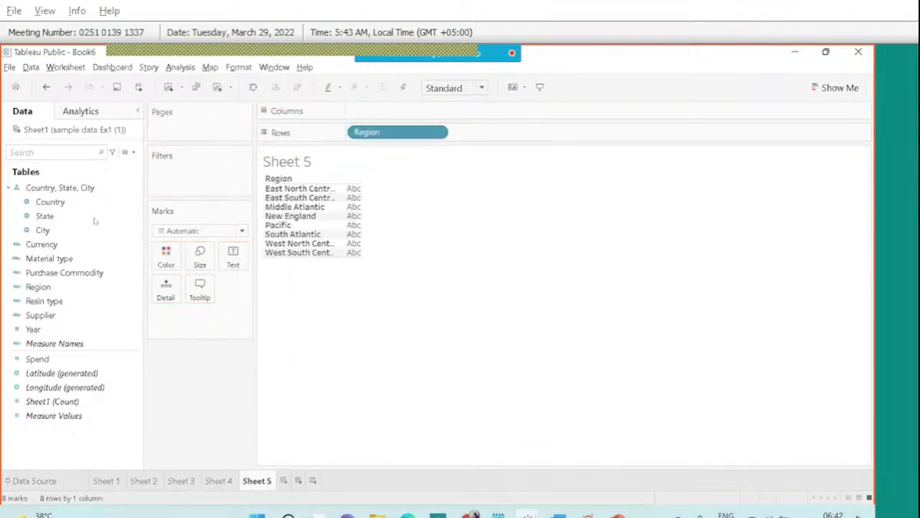
pyautogui.click(72, 331)
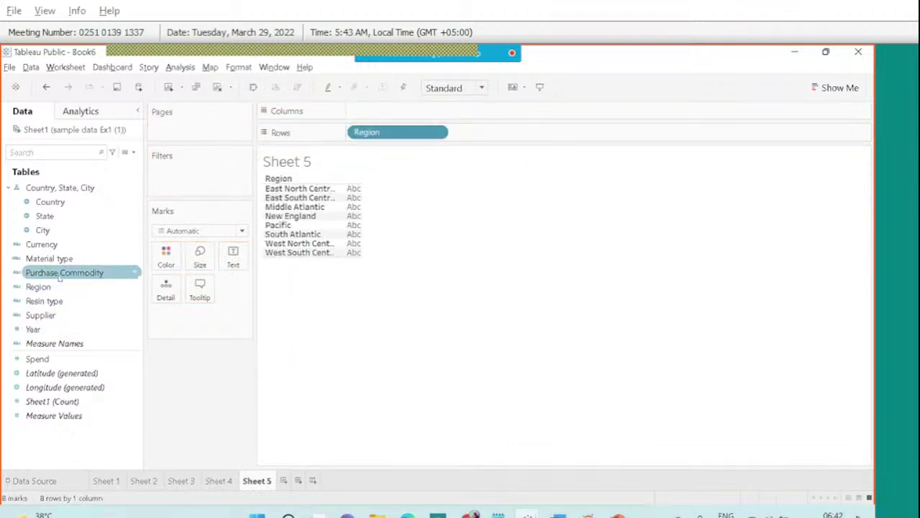
pyautogui.moveTo(60, 276); pyautogui.dragTo(432, 119)
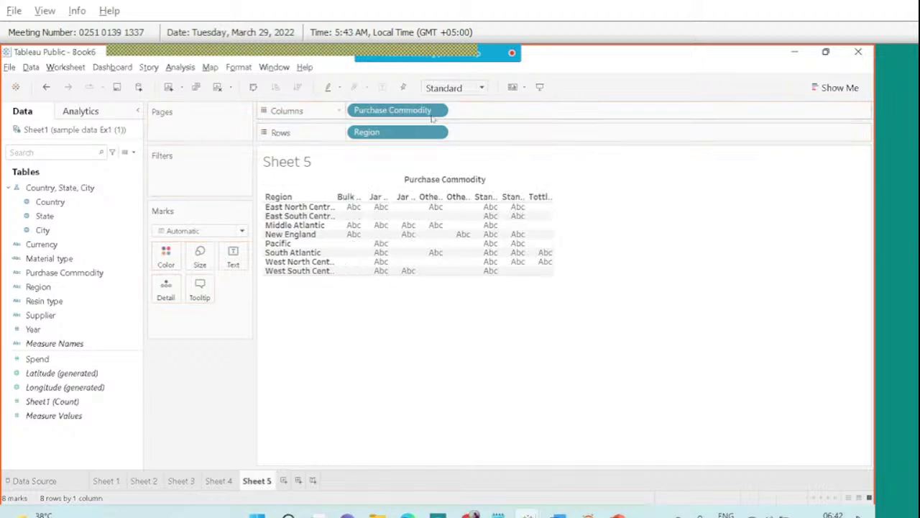
pyautogui.click(62, 359)
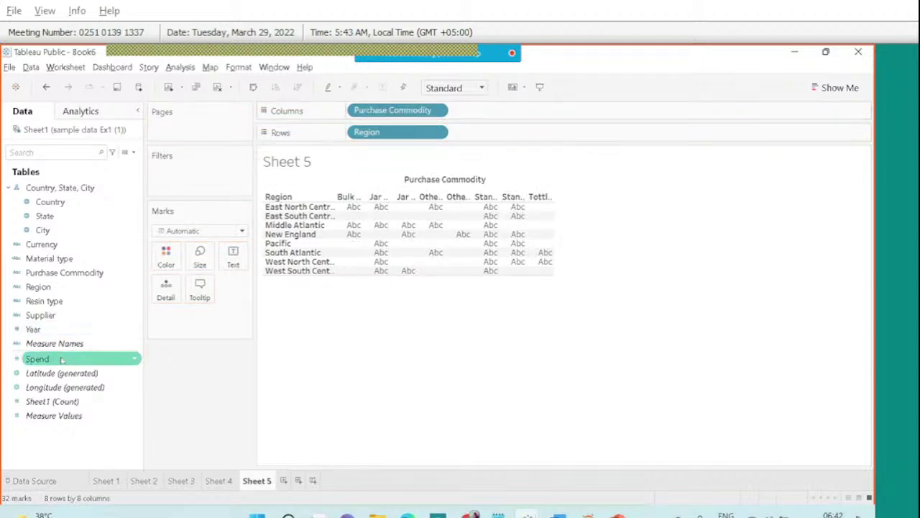
pyautogui.moveTo(62, 360); pyautogui.dragTo(423, 253)
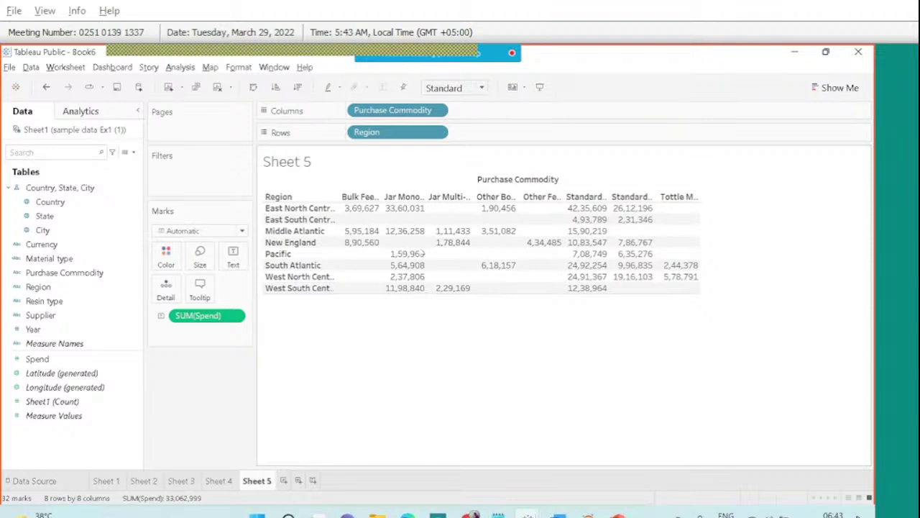
# - Open the meeting chat to read the participants' latest messages, and close it
pyautogui.click(573, 65)
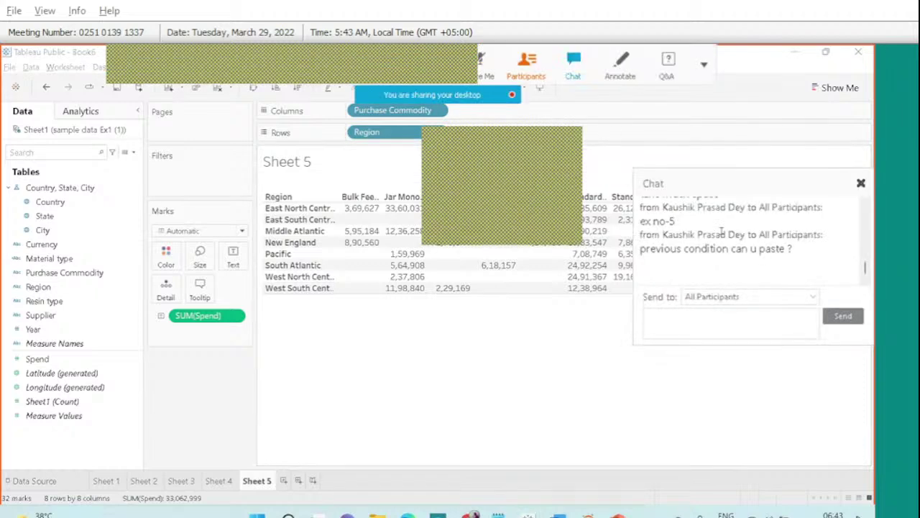
pyautogui.click(862, 184)
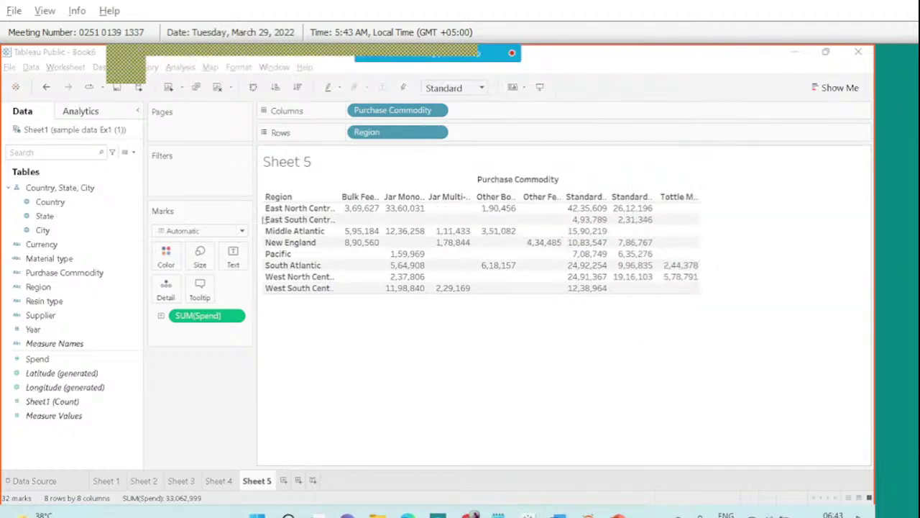
# - Copy the full formula of the Material type calculated field and send it to all participants in the meeting chat
pyautogui.rightClick(47, 261)
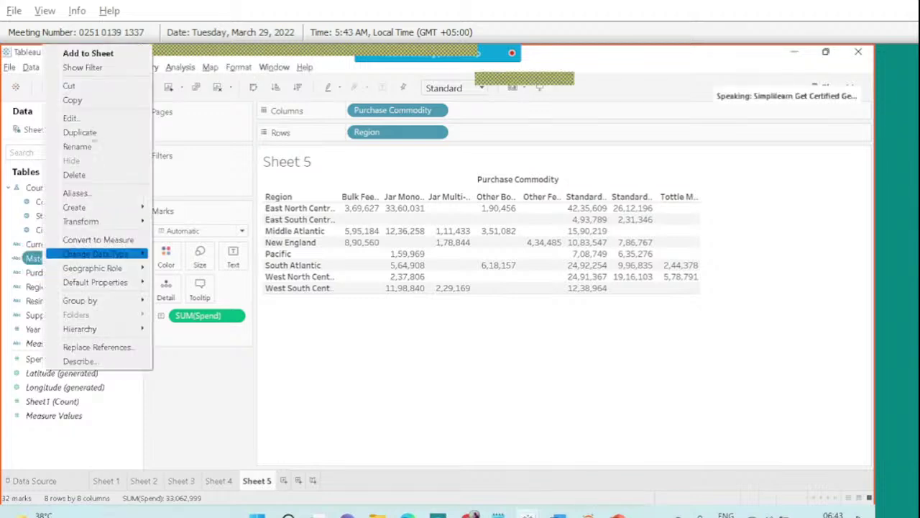
pyautogui.click(72, 118)
pyautogui.hotkey('ctrl', 'a')
pyautogui.hotkey('ctrl', 'c')
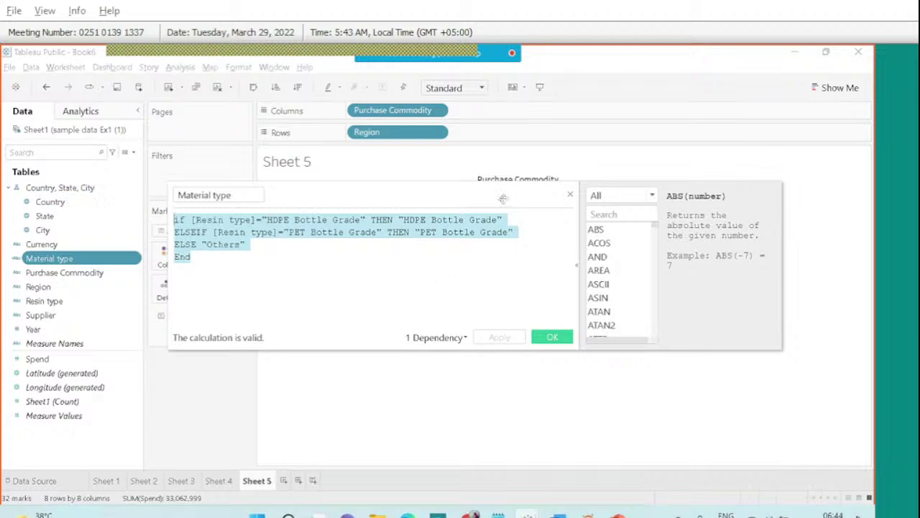
pyautogui.moveTo(498, 61)
pyautogui.click(573, 63)
pyautogui.click(679, 323)
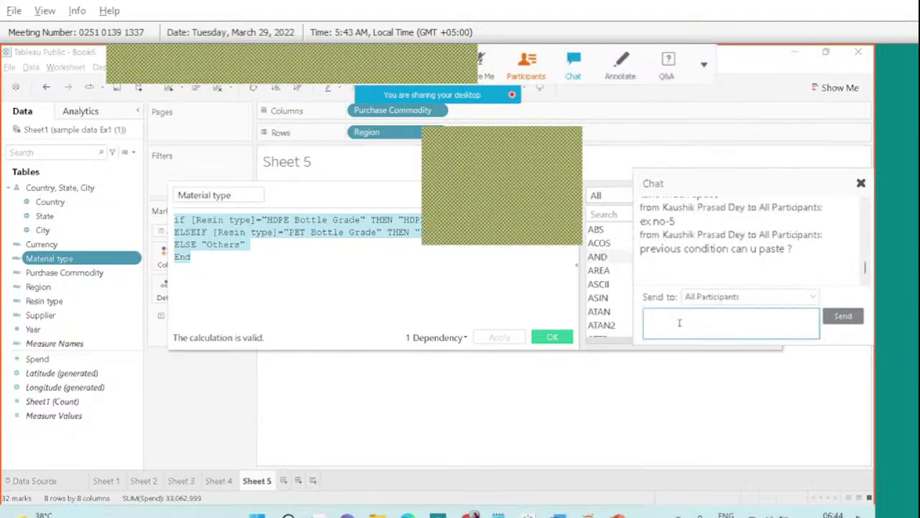
pyautogui.hotkey('ctrl', 'v')
pyautogui.press('Return')
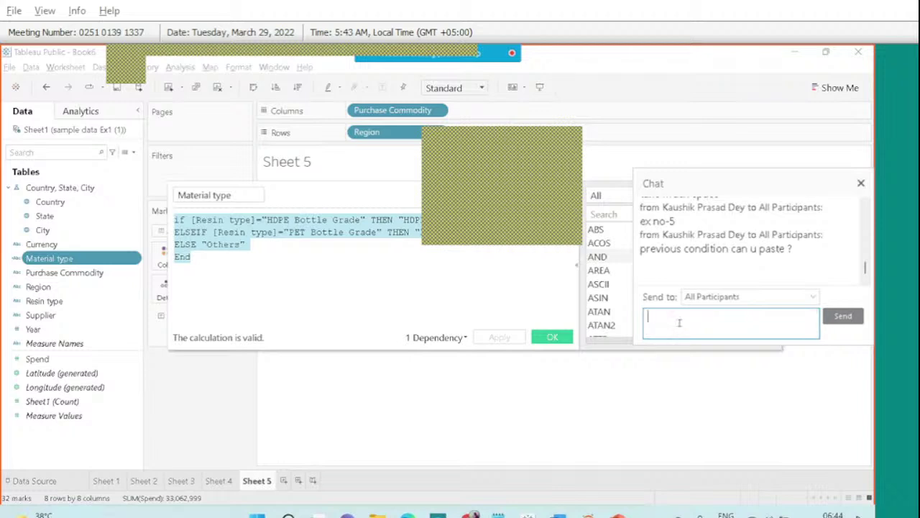
# - Review the recent participant messages in the meeting chat, and close the chat and the Material type calculation editor
pyautogui.scroll(5, 747, 237)
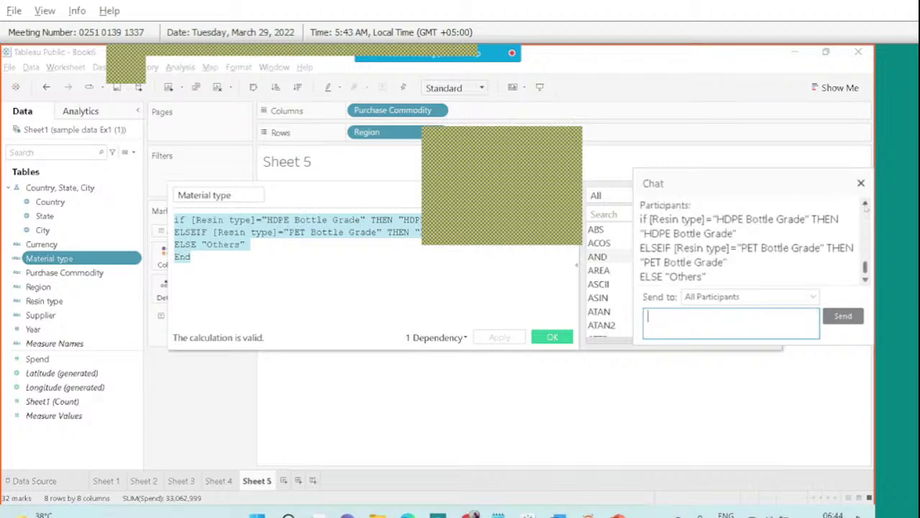
pyautogui.scroll(1, 747, 237)
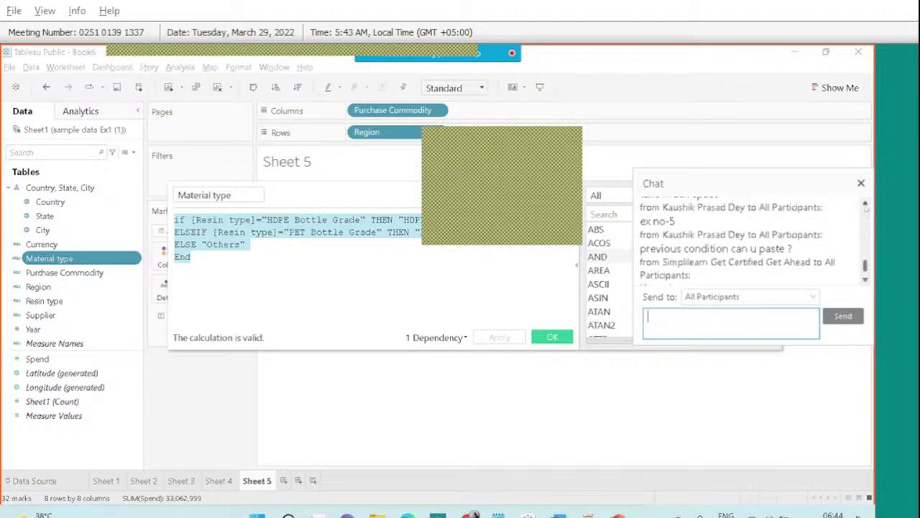
pyautogui.scroll(2, 866, 206)
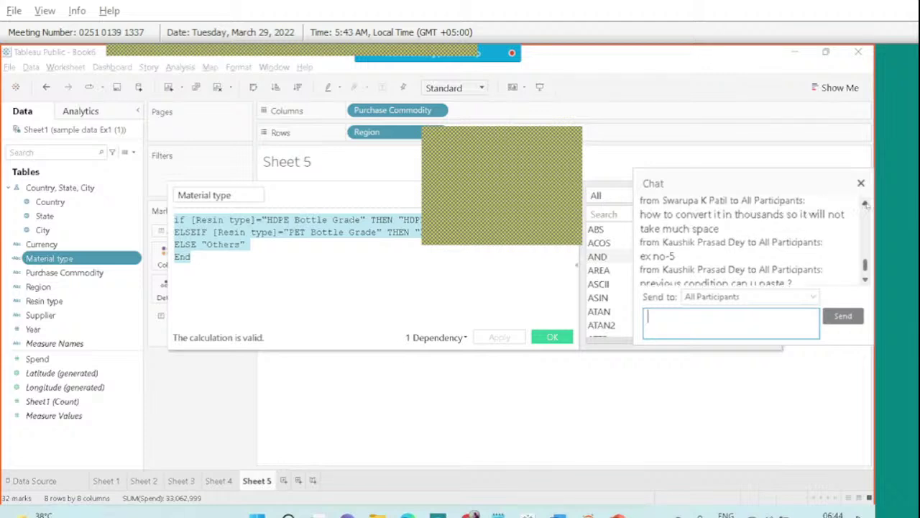
pyautogui.click(860, 184)
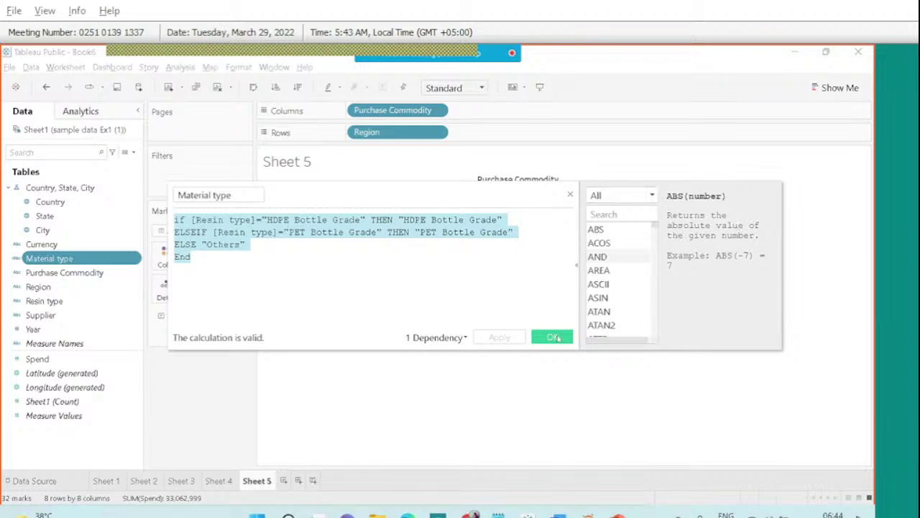
pyautogui.click(553, 337)
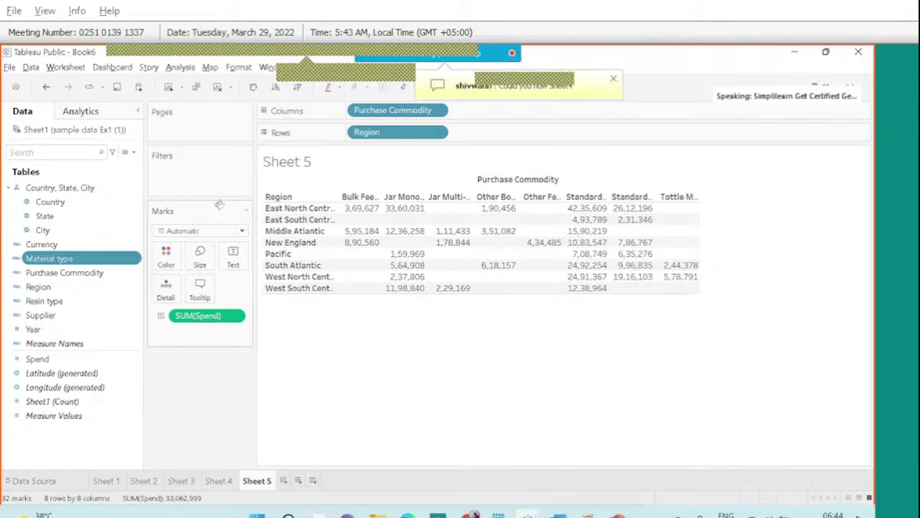
# - Format the crosstab's SUM(Spend) values as Number (Custom) with display units in Millions (M)
pyautogui.moveTo(399, 278)
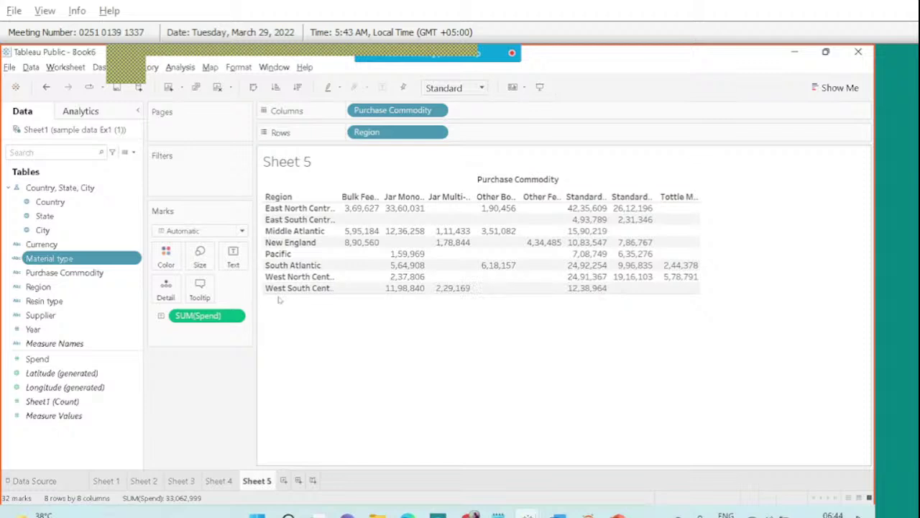
pyautogui.rightClick(203, 319)
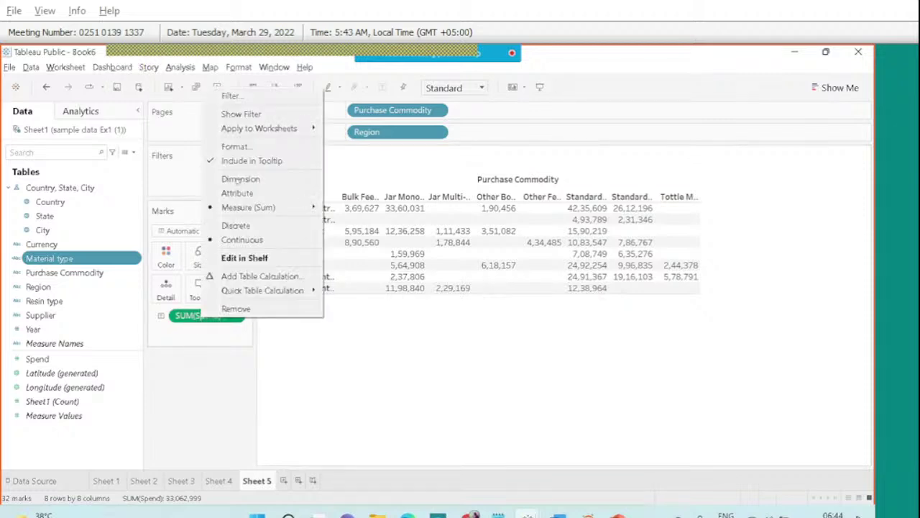
pyautogui.click(242, 149)
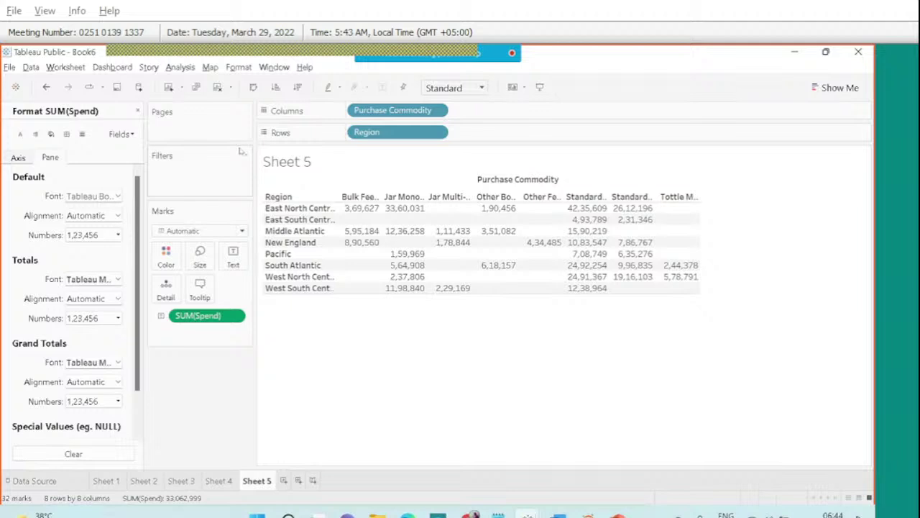
pyautogui.click(119, 235)
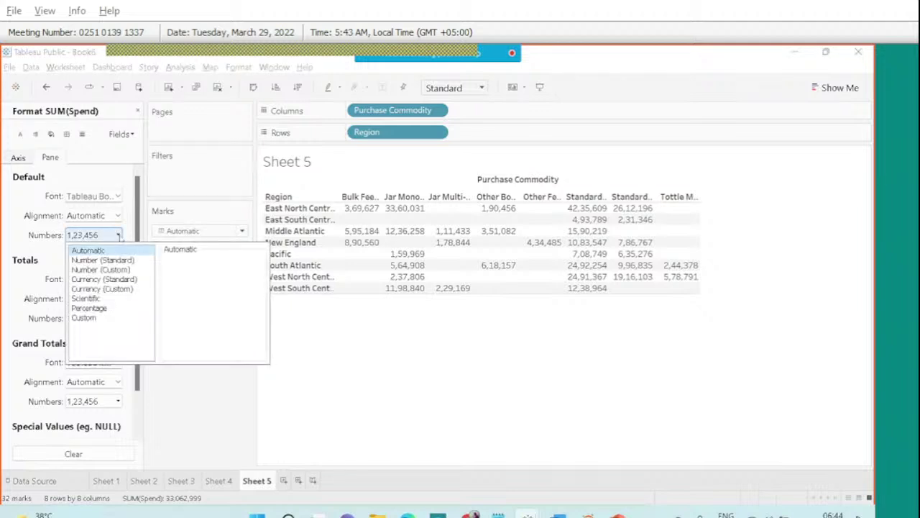
pyautogui.click(104, 269)
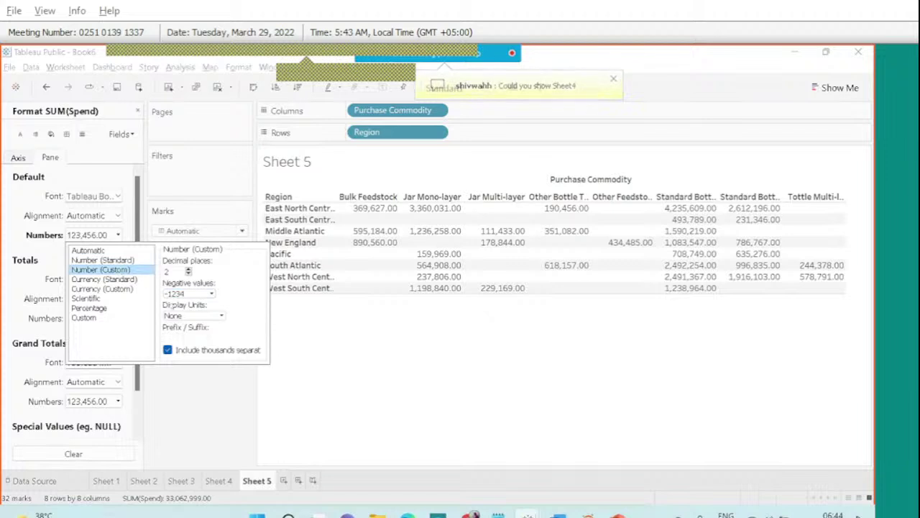
pyautogui.click(188, 316)
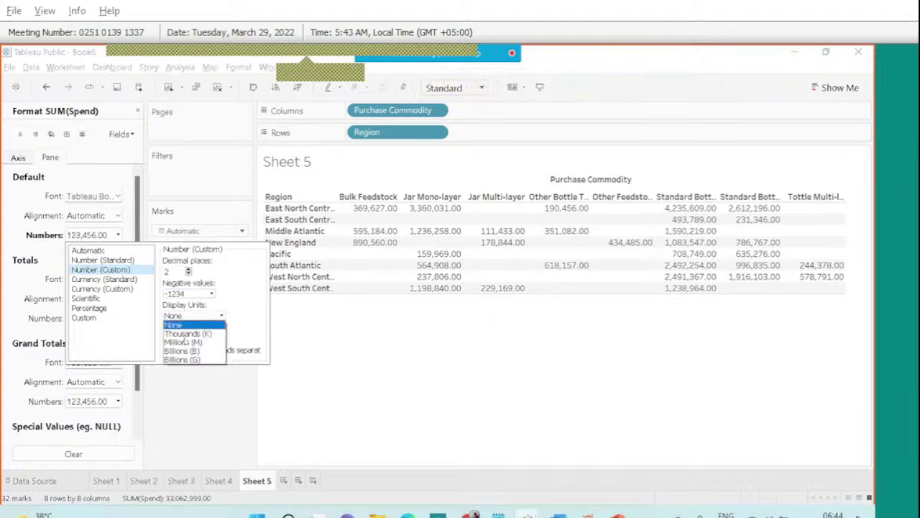
pyautogui.click(184, 342)
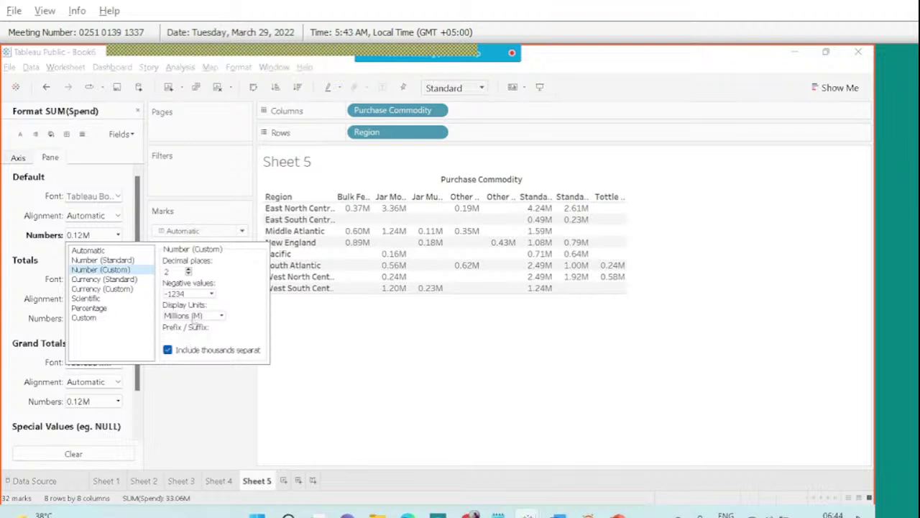
# - Change the Spend display units to Thousands (K) with one decimal place, and fit the crosstab to Entire View
pyautogui.click(193, 316)
pyautogui.click(188, 334)
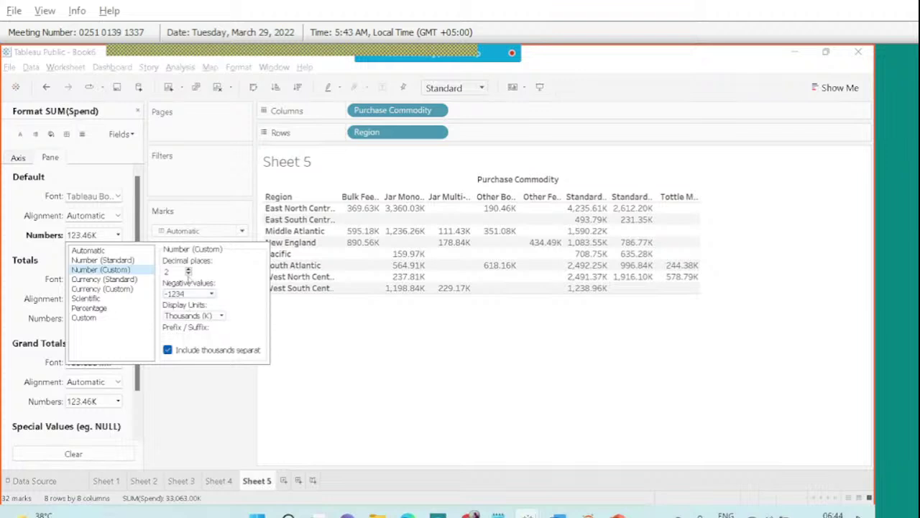
pyautogui.click(188, 274)
pyautogui.click(201, 408)
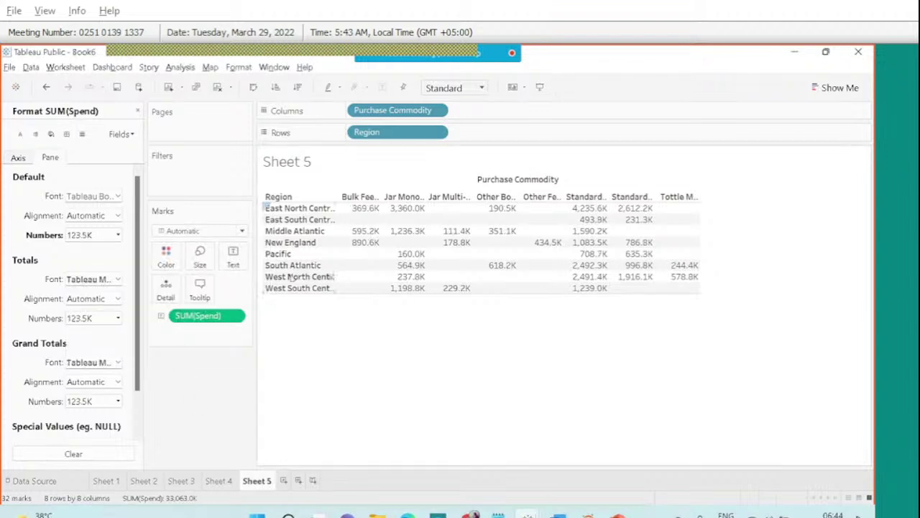
pyautogui.click(475, 87)
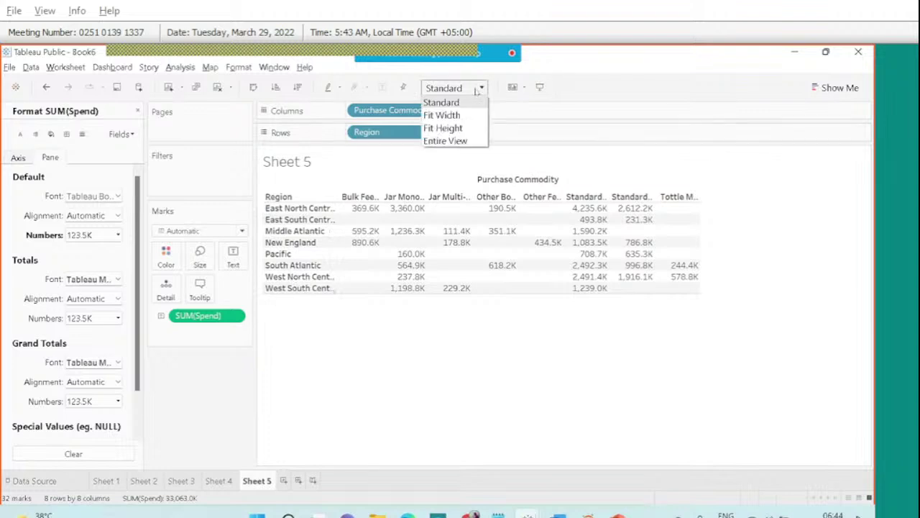
pyautogui.click(448, 140)
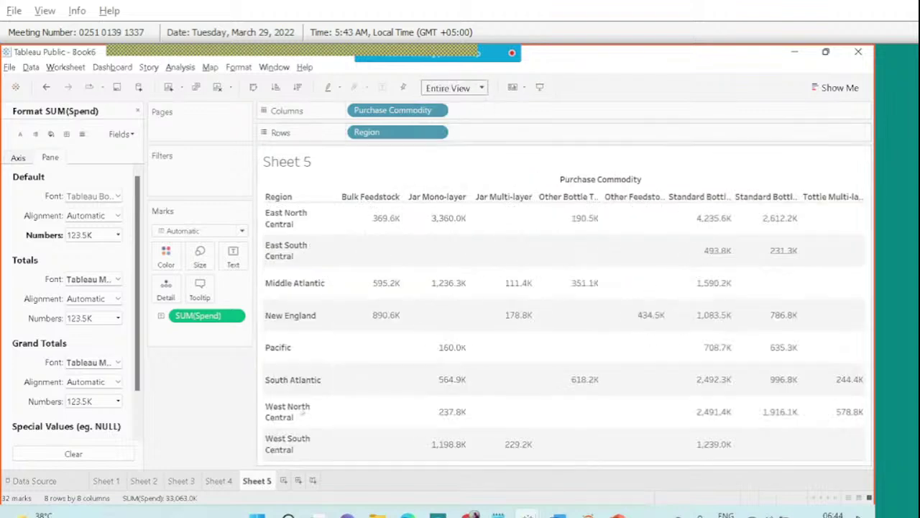
# - Show the stacked bar chart on Sheet 4, return to Sheet 5, and close the SUM(Spend) formatting settings
pyautogui.click(218, 481)
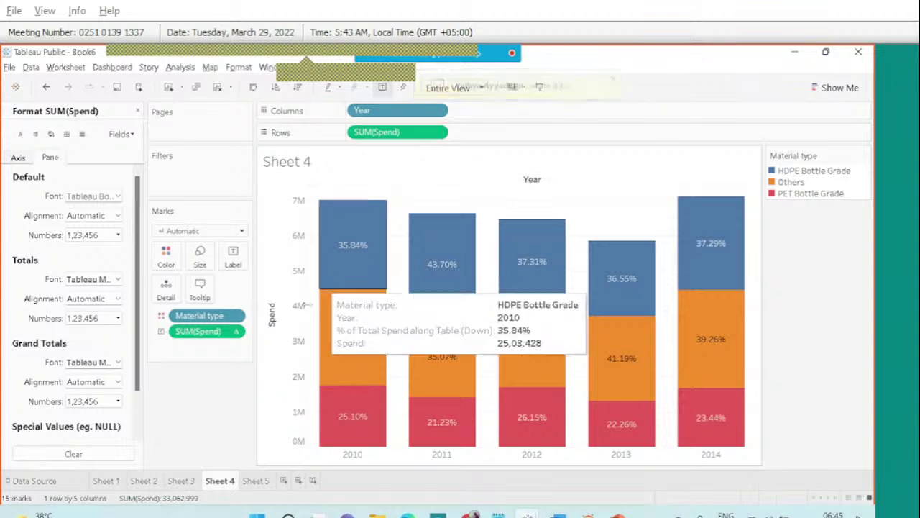
pyautogui.click(255, 480)
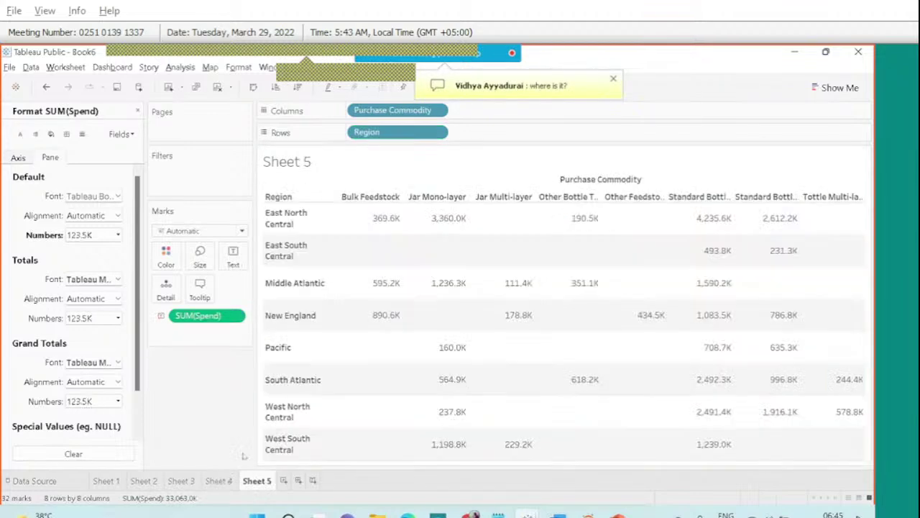
pyautogui.rightClick(204, 314)
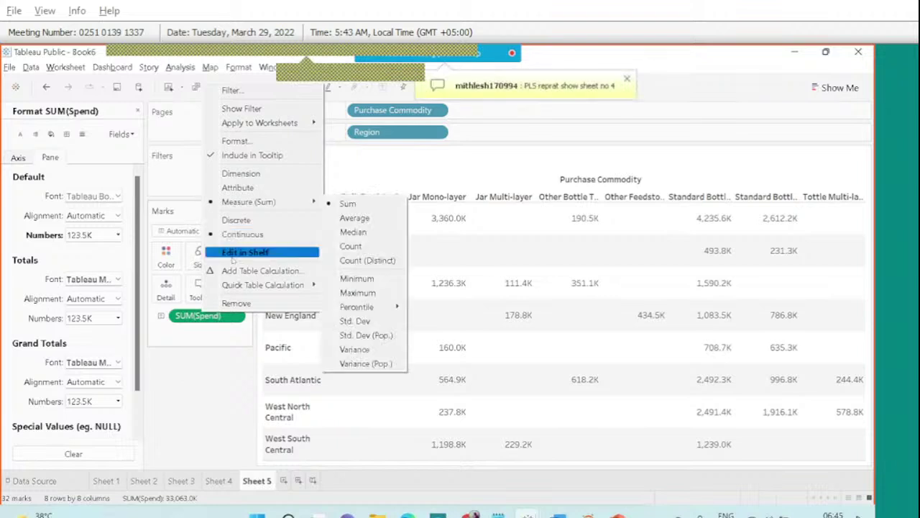
pyautogui.click(212, 392)
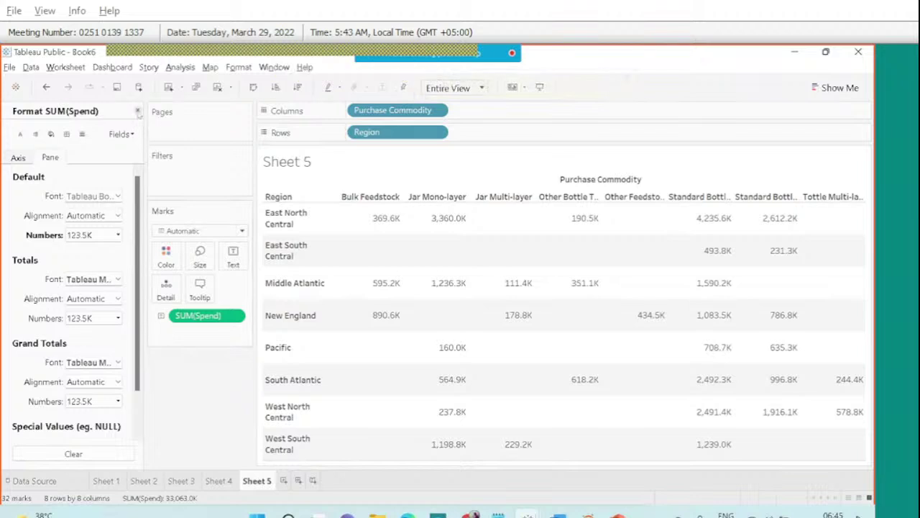
pyautogui.click(137, 112)
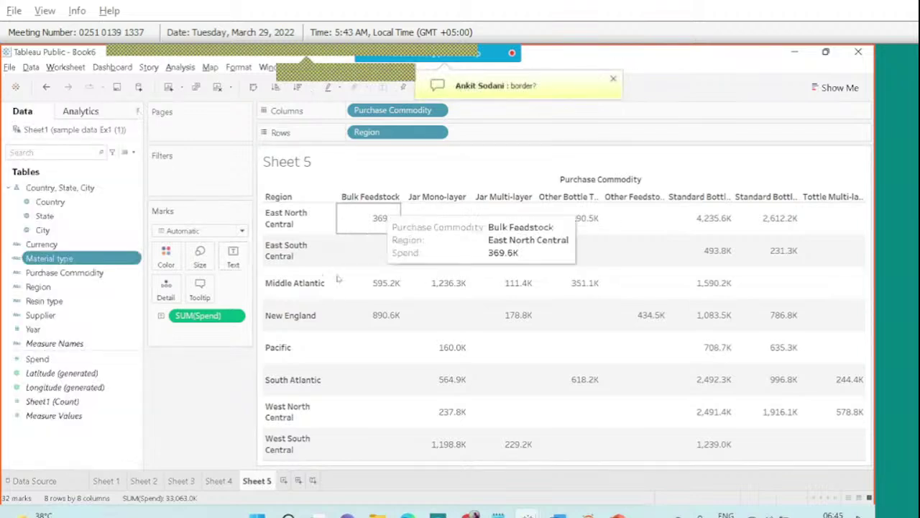
# - Circle the word Format with a freehand screen annotation, and close the annotation tools
pyautogui.moveTo(462, 290)
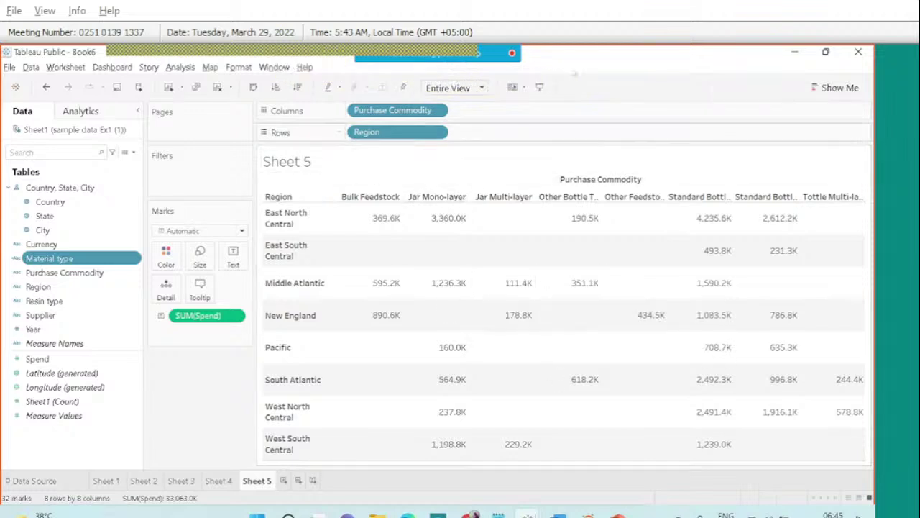
pyautogui.click(618, 72)
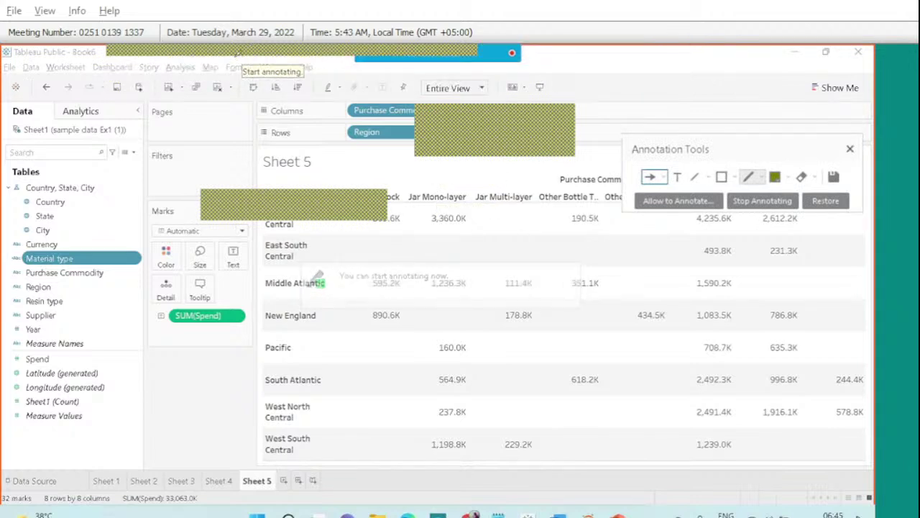
pyautogui.moveTo(229, 54)
pyautogui.mouseDown()
pyautogui.moveTo(241, 88)
pyautogui.moveTo(263, 63)
pyautogui.moveTo(244, 57)
pyautogui.mouseUp()
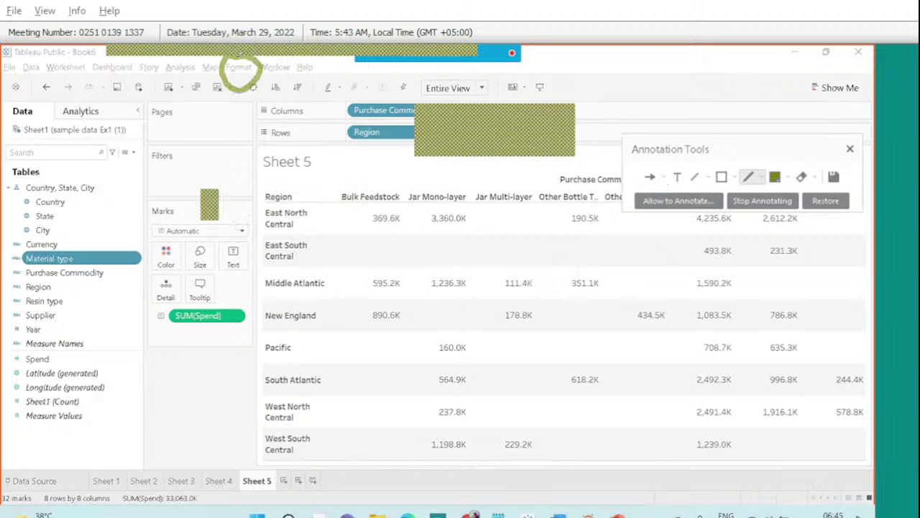
pyautogui.click(850, 149)
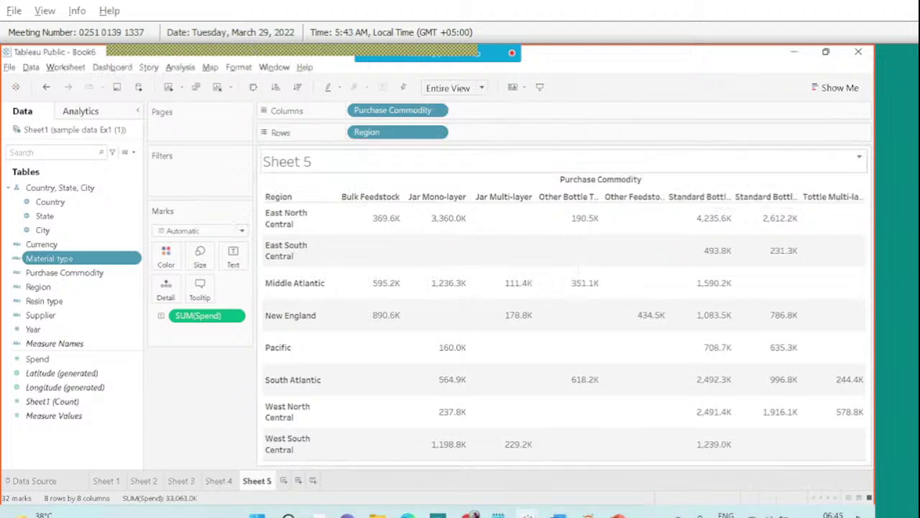
# - Set the worksheet's default cell border to a solid black line of the second-thinnest weight
pyautogui.click(236, 69)
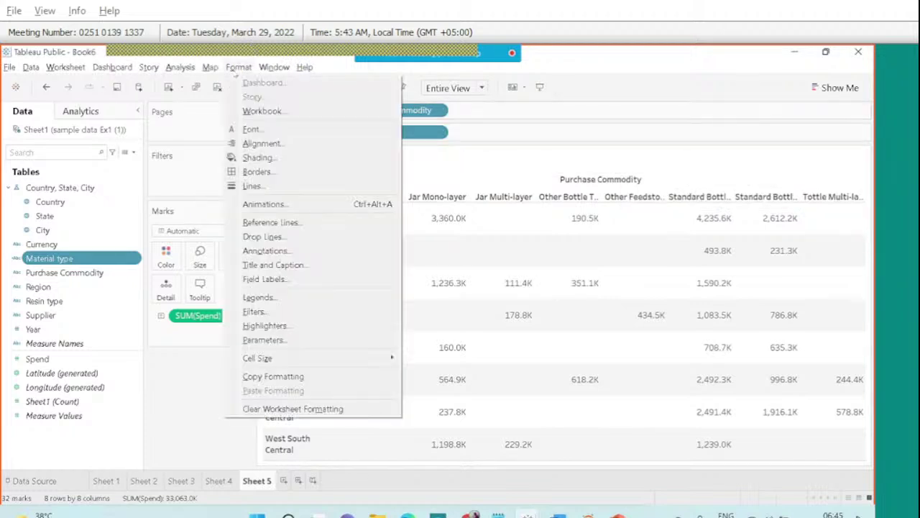
pyautogui.click(264, 173)
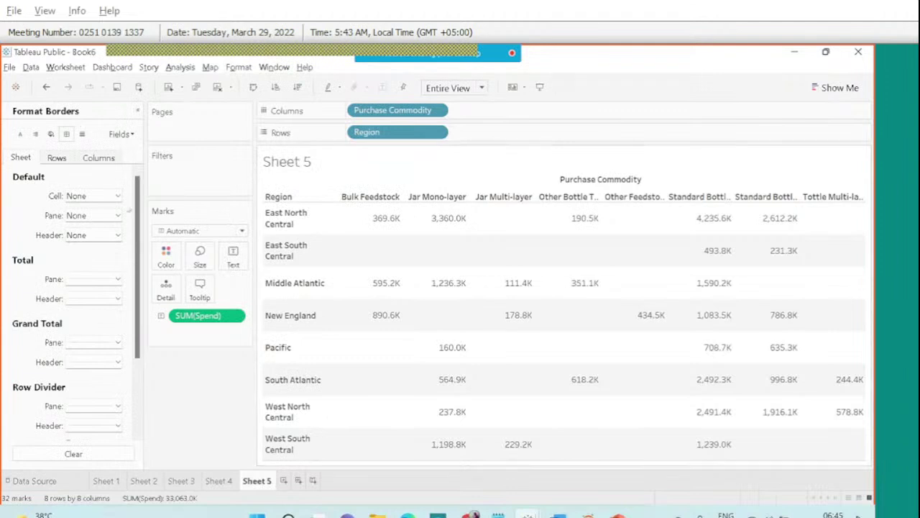
pyautogui.scroll(-5, 135, 203)
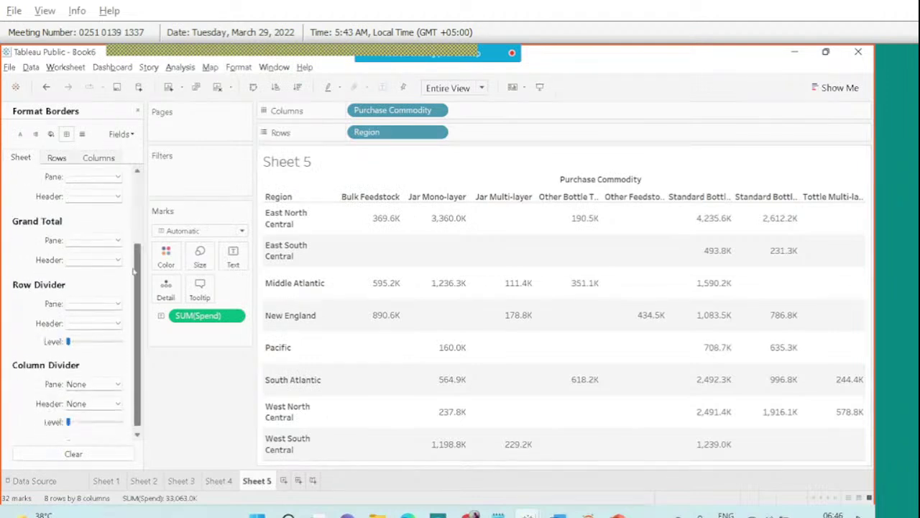
pyautogui.scroll(5, 134, 194)
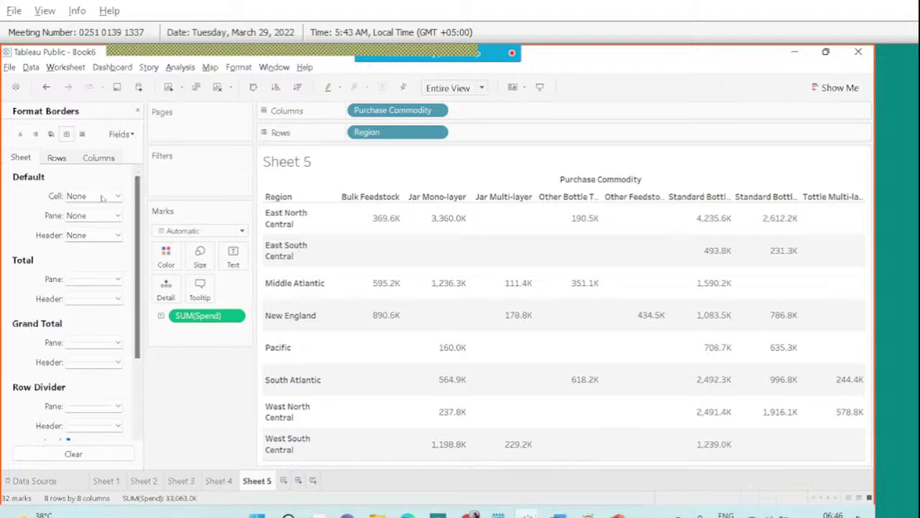
pyautogui.click(117, 195)
pyautogui.click(97, 259)
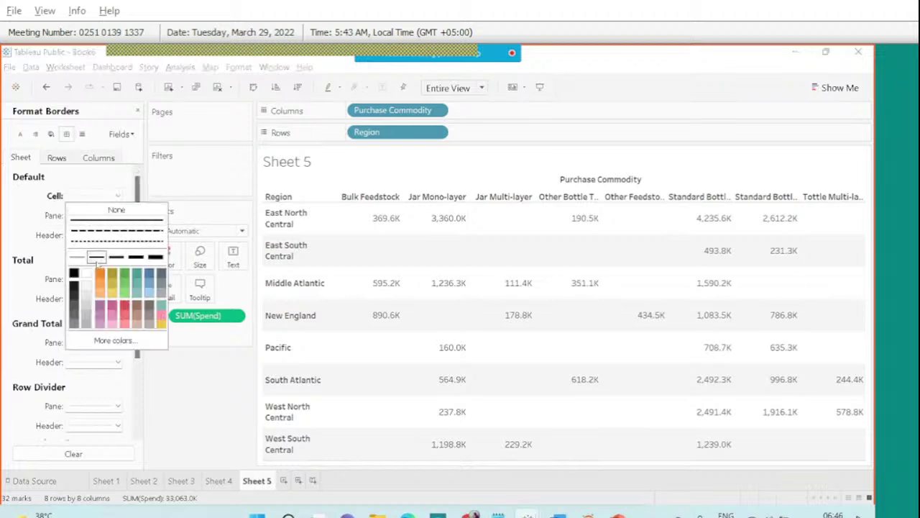
pyautogui.click(73, 274)
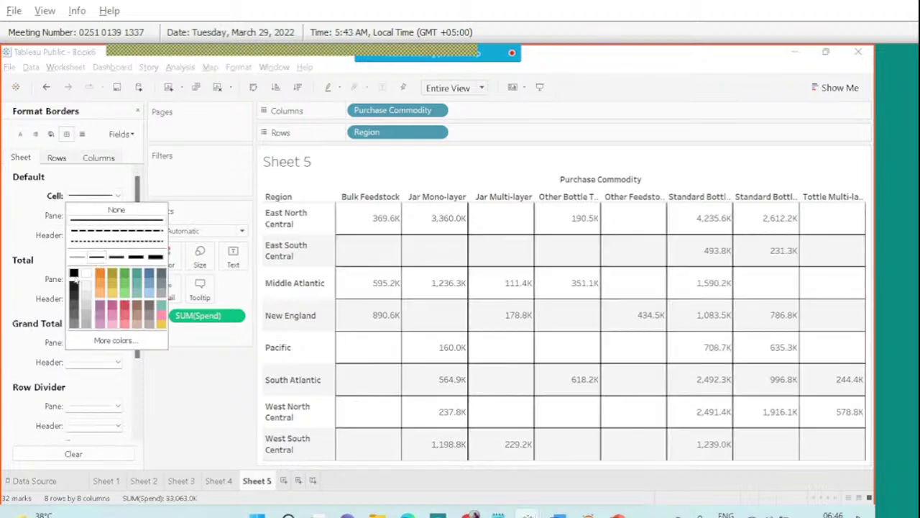
pyautogui.click(17, 248)
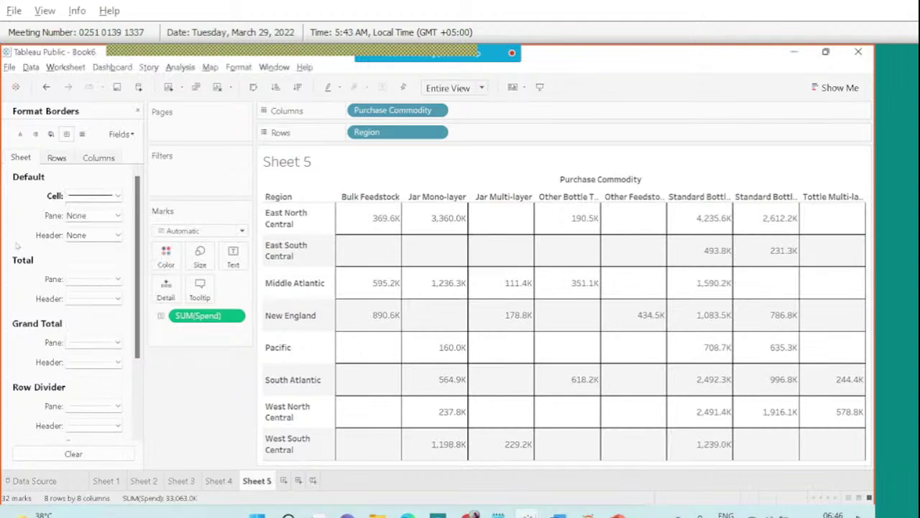
# - Set the worksheet's default pane border to a solid black line of the second-thinnest weight
pyautogui.click(120, 215)
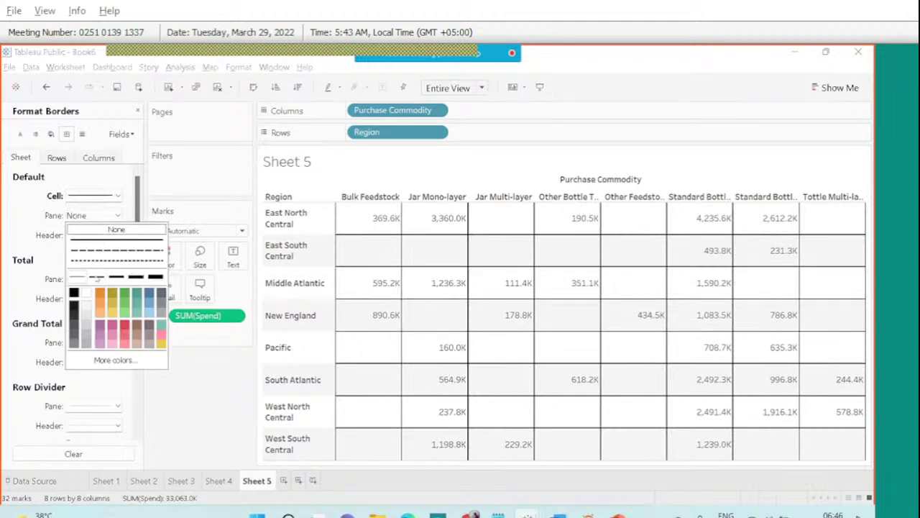
pyautogui.click(97, 277)
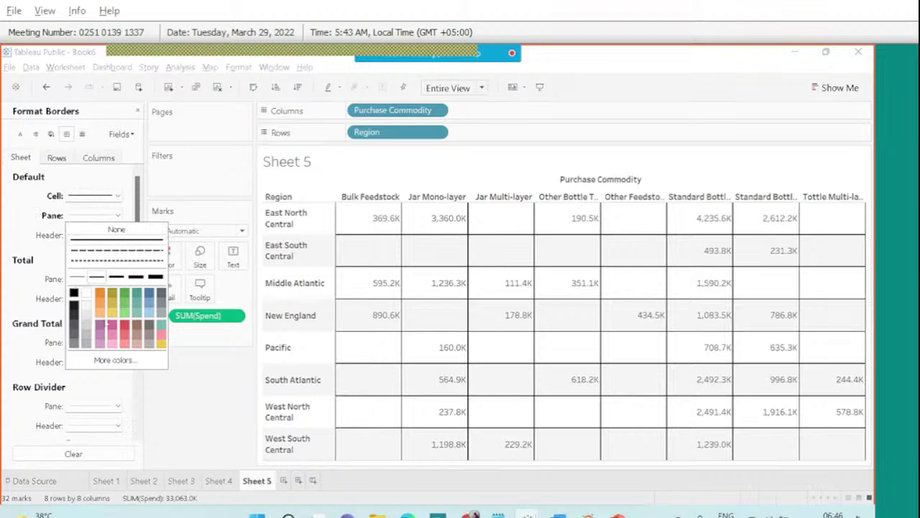
pyautogui.click(90, 261)
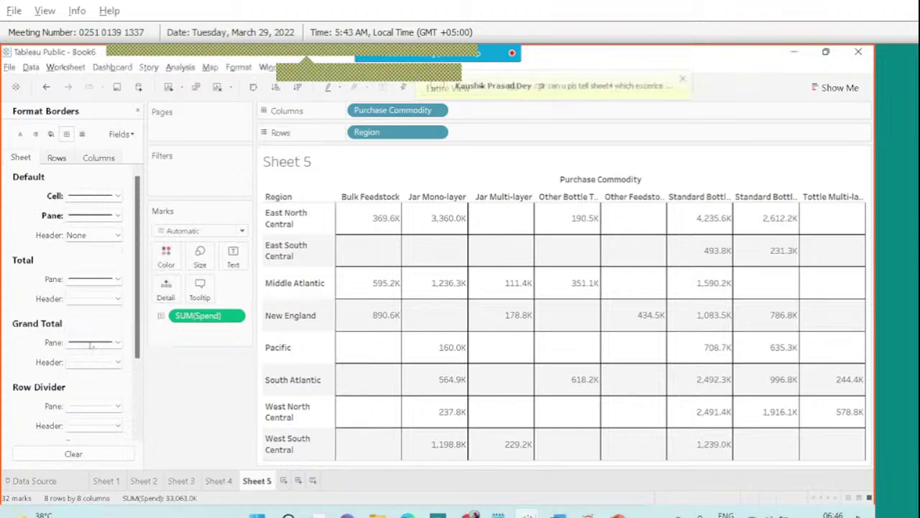